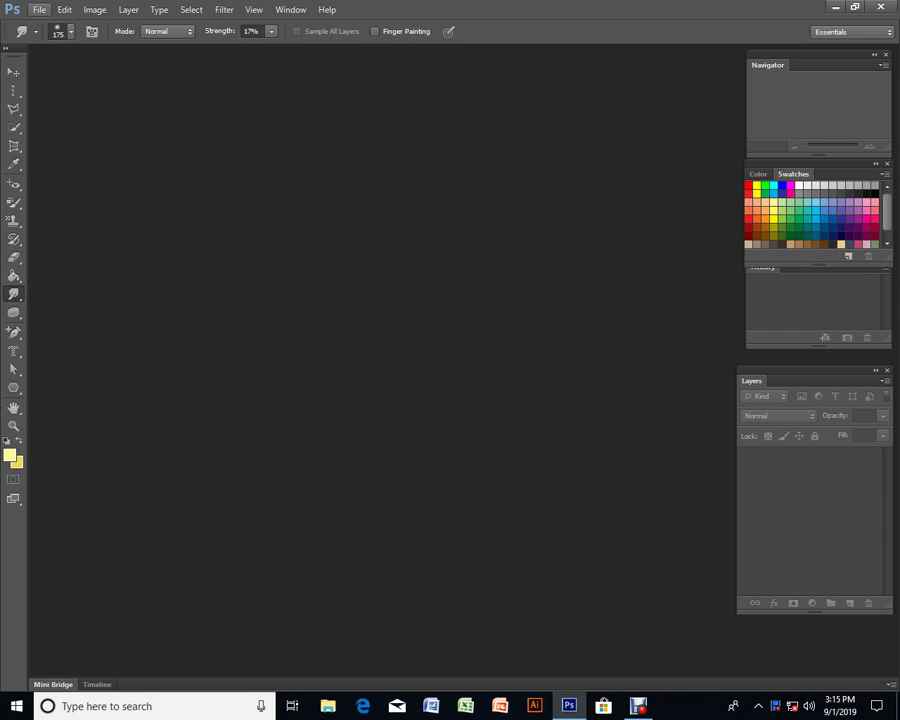
- Open the File menu in the empty Photoshop workspace
left_click(39, 9)
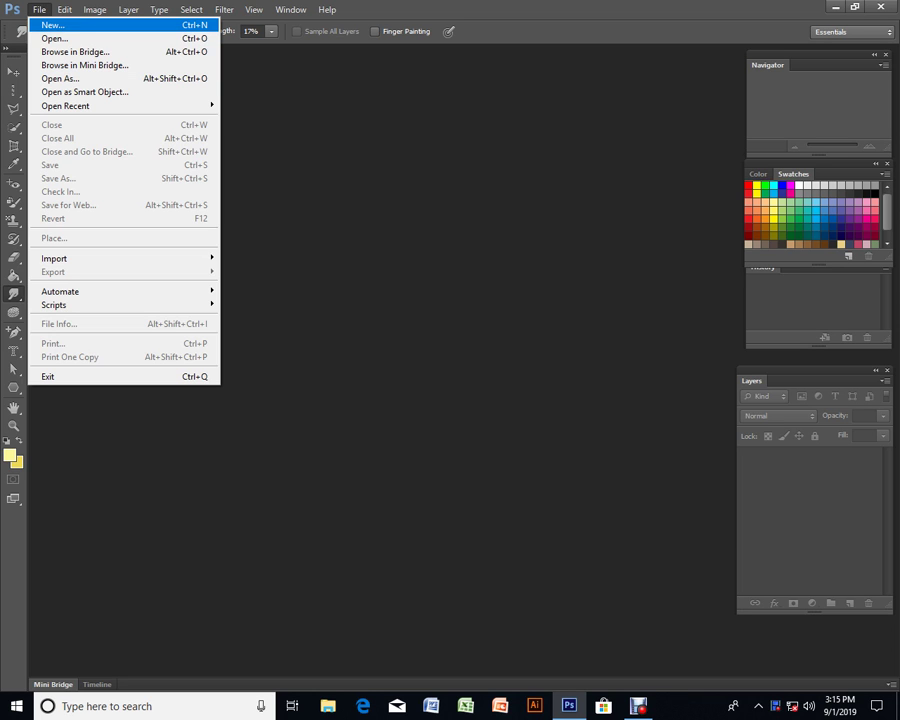
- Start a new document, showing the New dialog at 8 × 8 inches, 72 ppi, white background
key("Return")
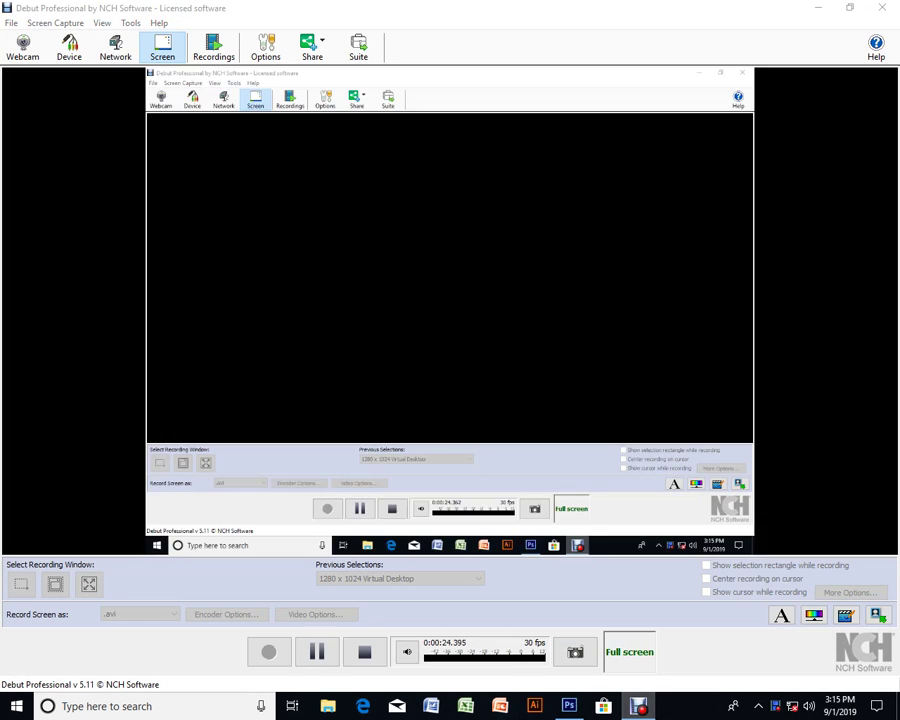
key("Return")
key("Return")
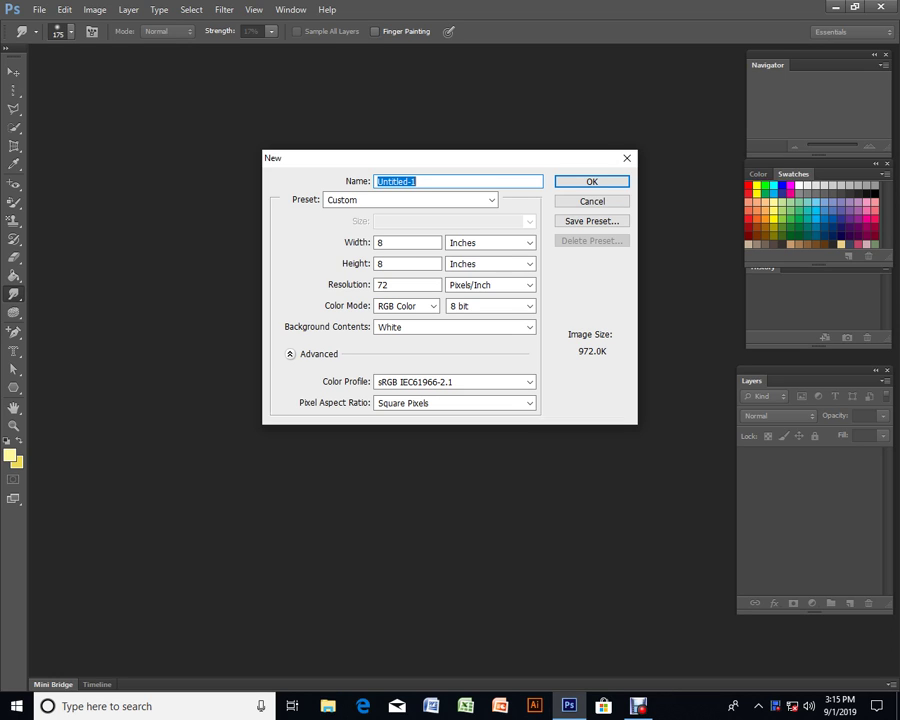
- Change the preset from Custom to Default Photoshop Size (16.02 × 11.99 cm, 452.2K)
key("Tab")
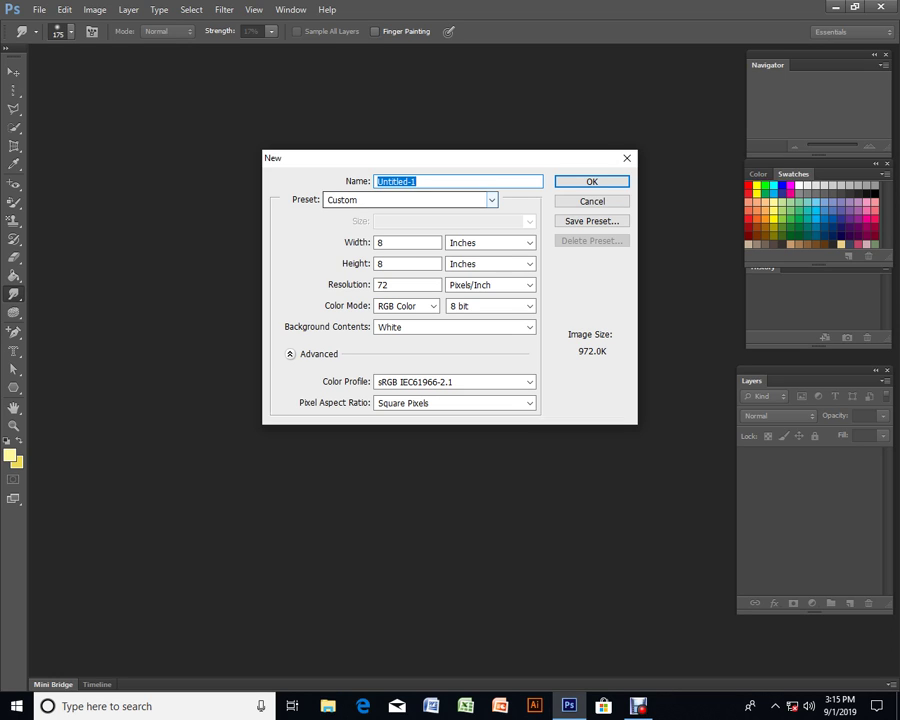
key("alt+Down")
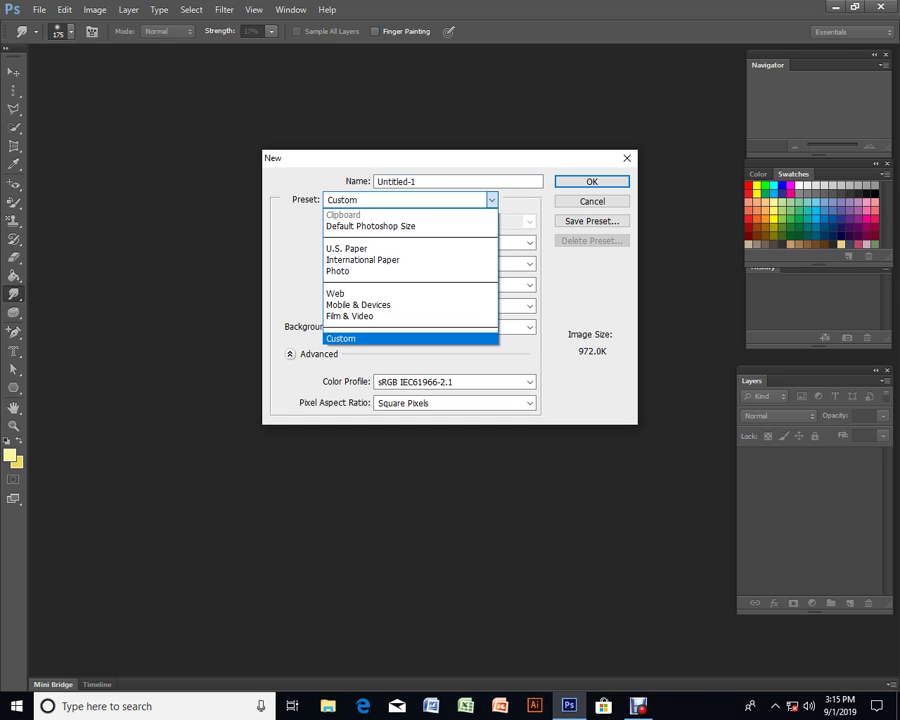
key("Return")
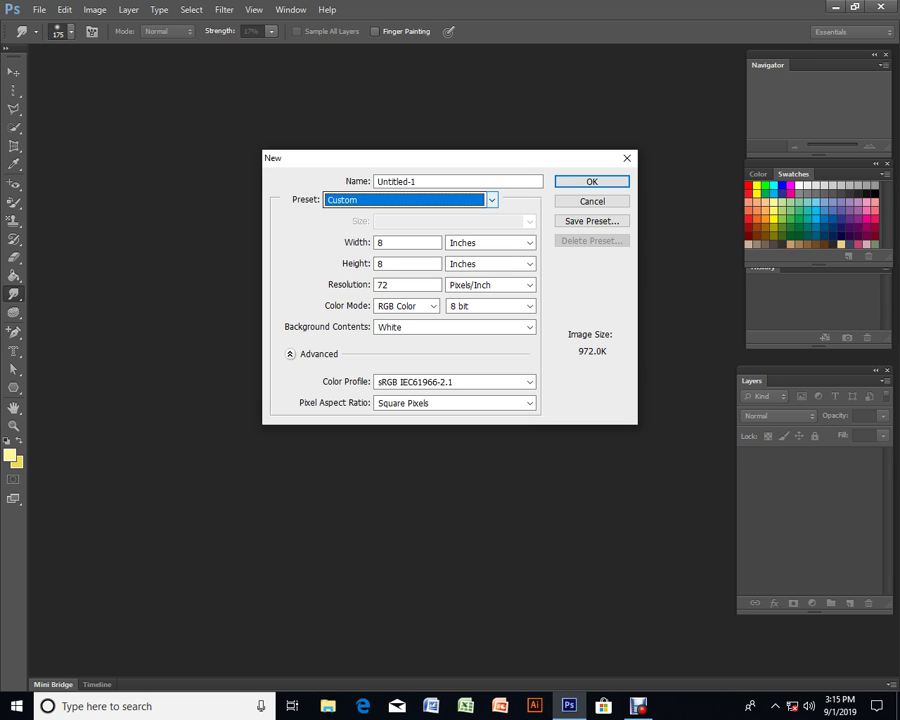
key("alt+Down")
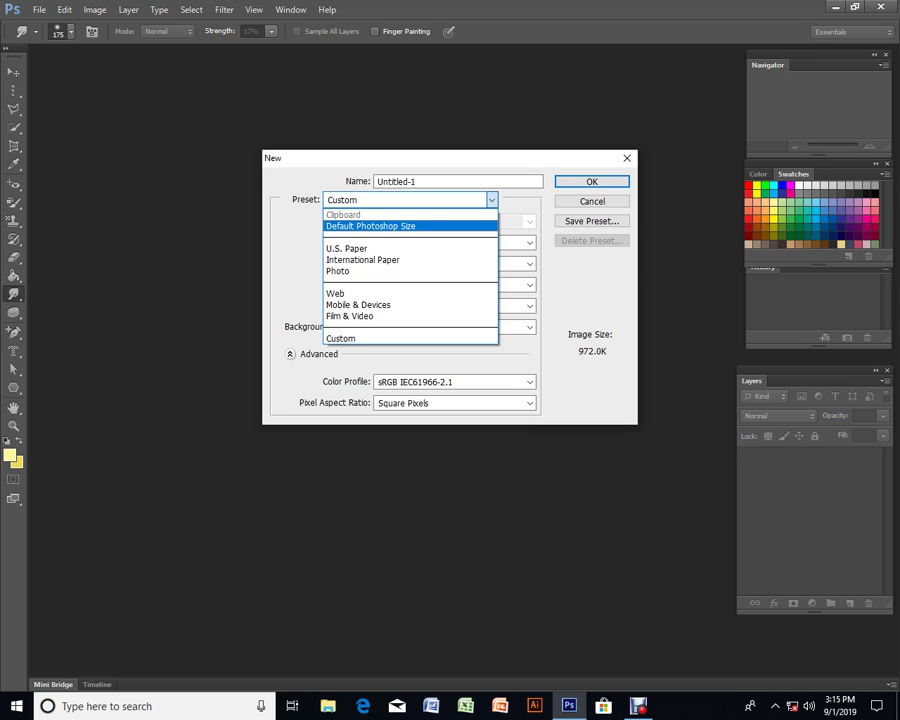
key("Return")
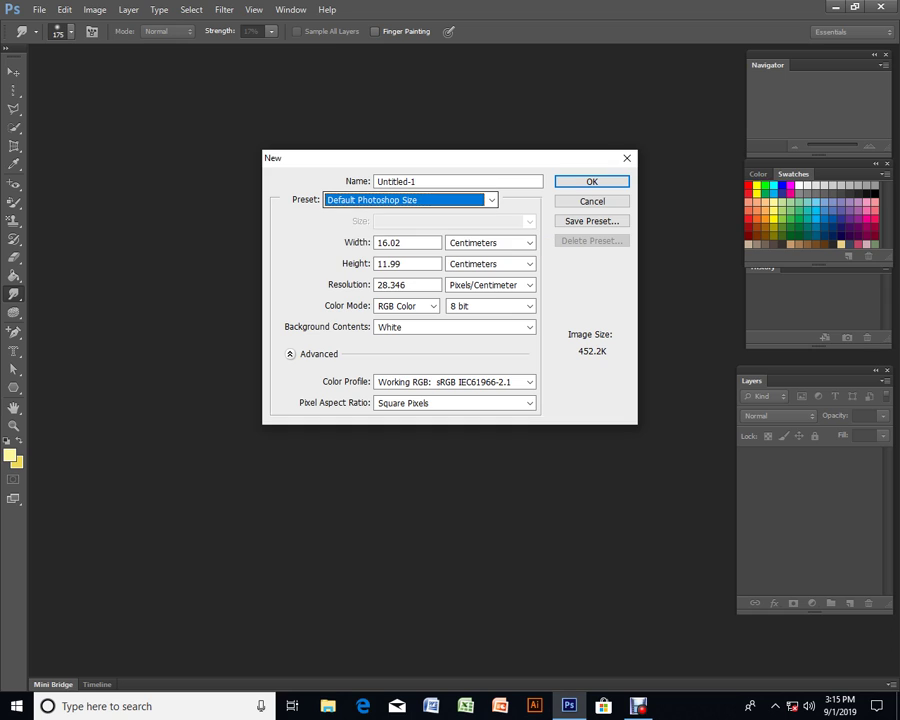
key("alt+Down")
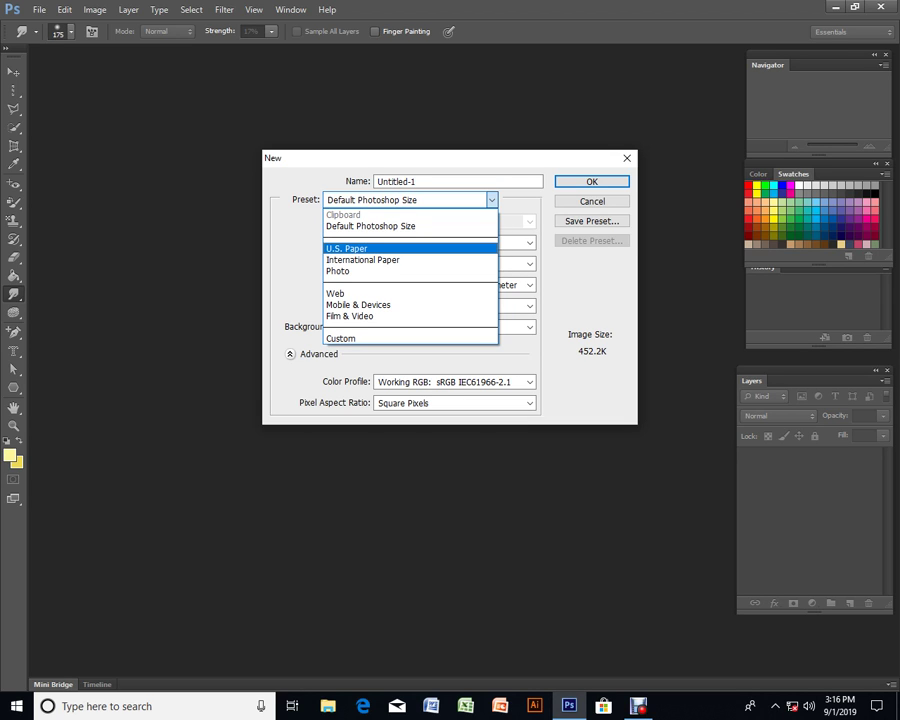
- Try the U.S. Paper preset, browsing its paper sizes and keeping Letter
left_click(345, 248)
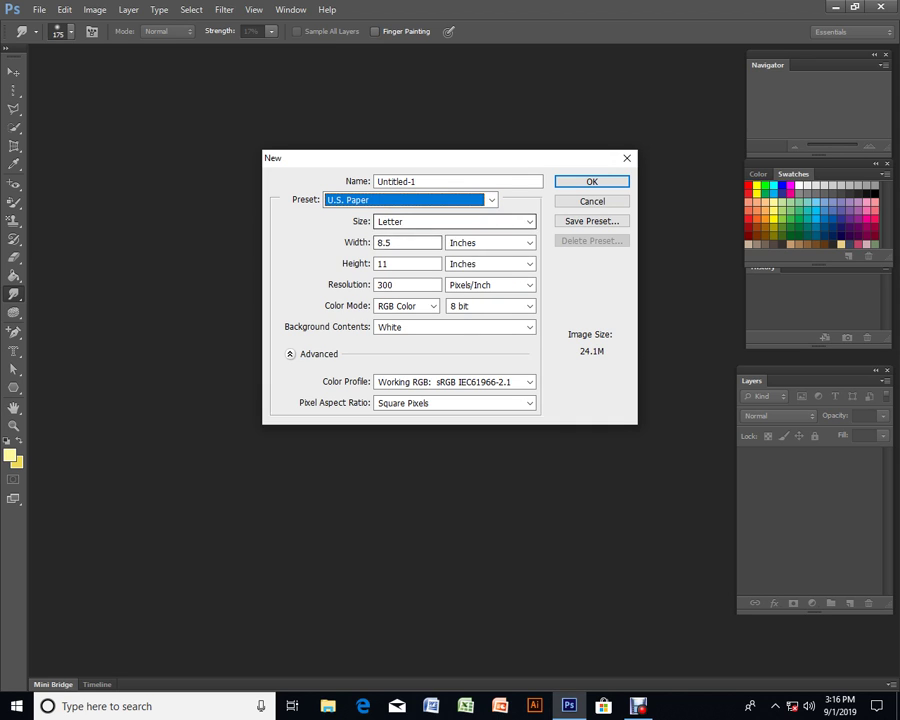
left_click(529, 221)
key("Down")
key("Up")
key("Up")
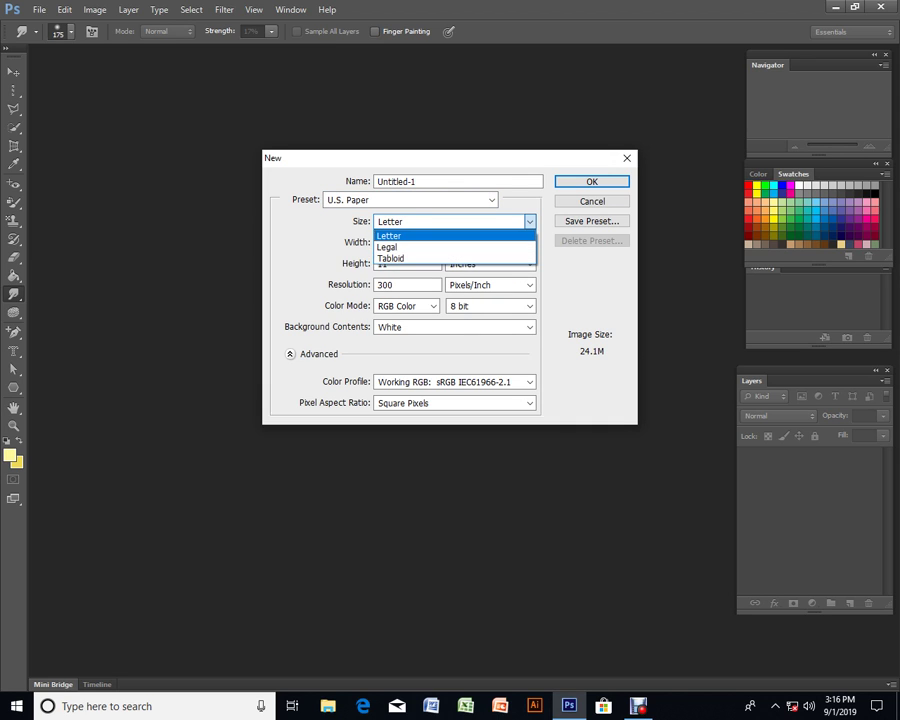
key("Down")
key("Down")
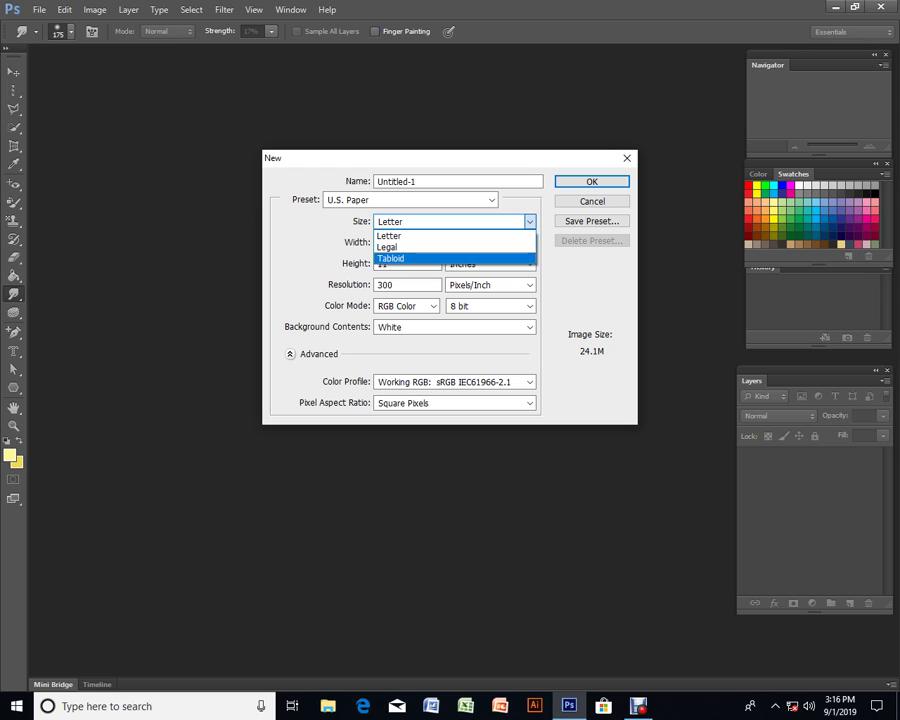
key("Up")
key("Up")
key("Return")
- Switch to the International Paper preset, browsing its sizes and keeping A4
key("shift+Tab")
key("alt+Down")
key("Down")
key("Return")
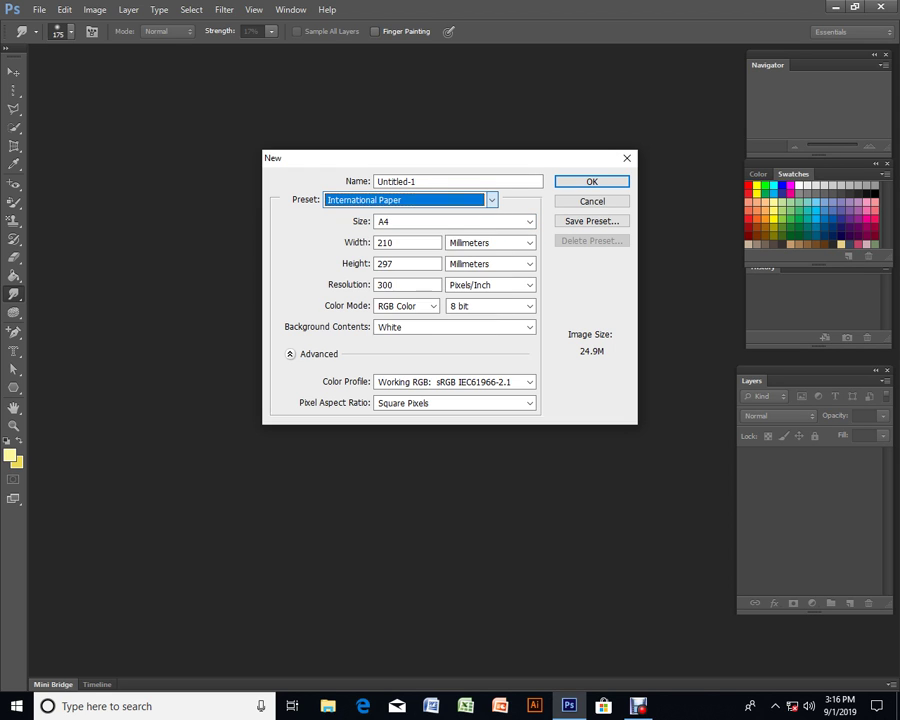
key("Tab")
key("alt+Down")
key("Down")
key("Down")
key("Down")
key("Down")
key("Down")
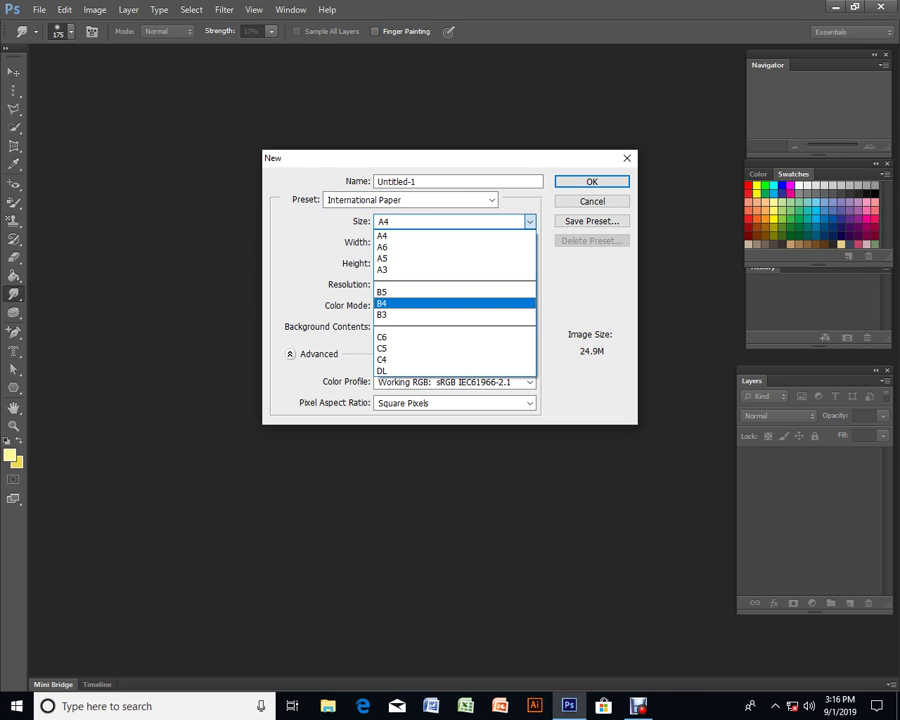
key("Down")
key("Down")
key("Home")
key("Return")
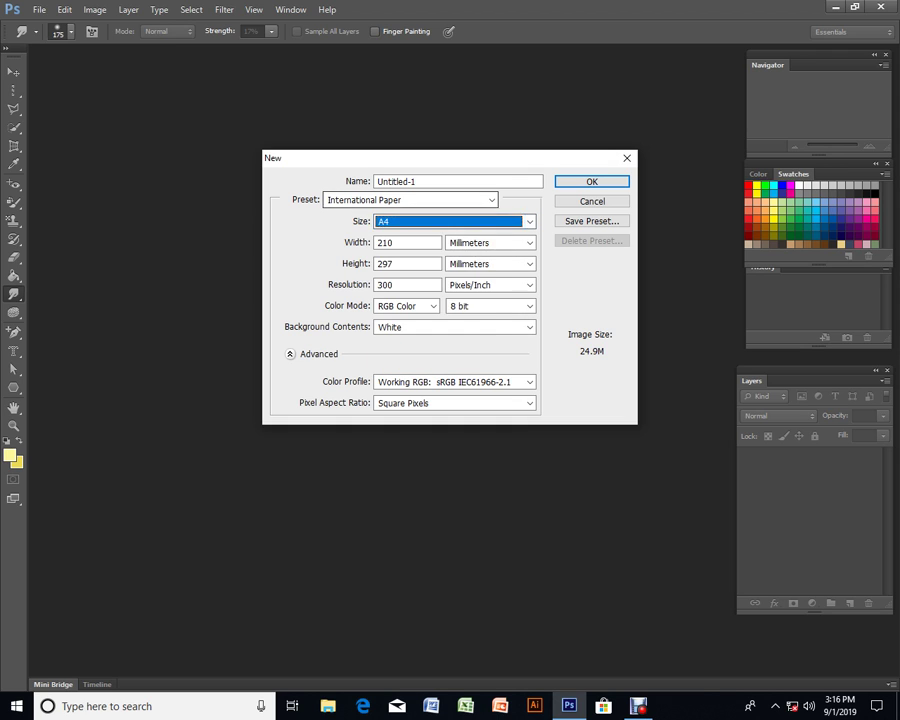
- Set the preset to Photo with size Landscape, 2 x 3 (3 × 2 inches, 300 ppi)
key("shift+Tab")
key("alt+Down")
key("Home")
key("Down")
key("Down")
key("Down")
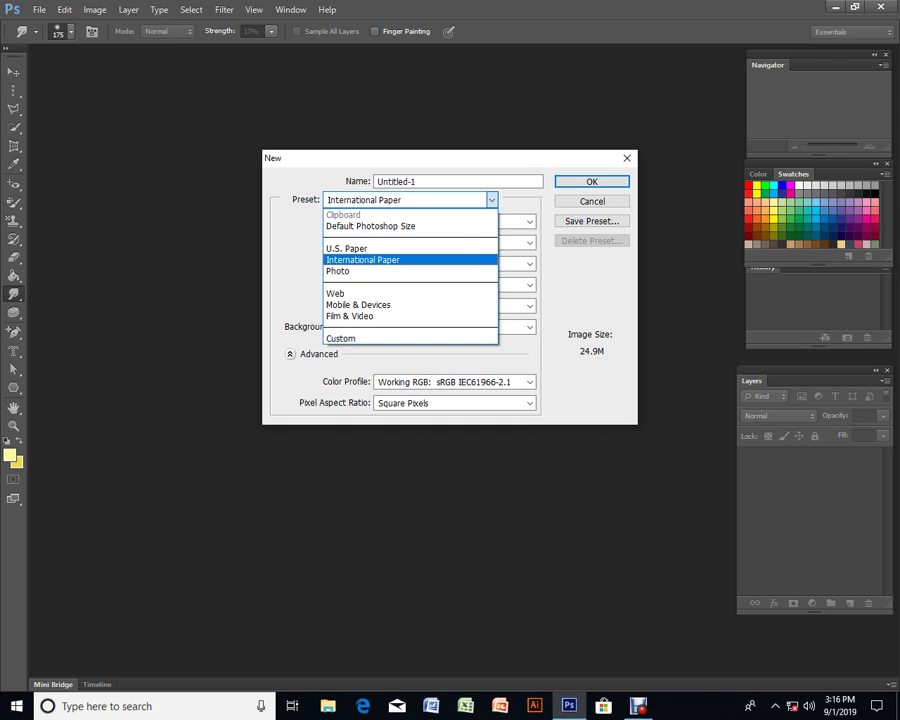
key("Up")
key("Down")
key("Down")
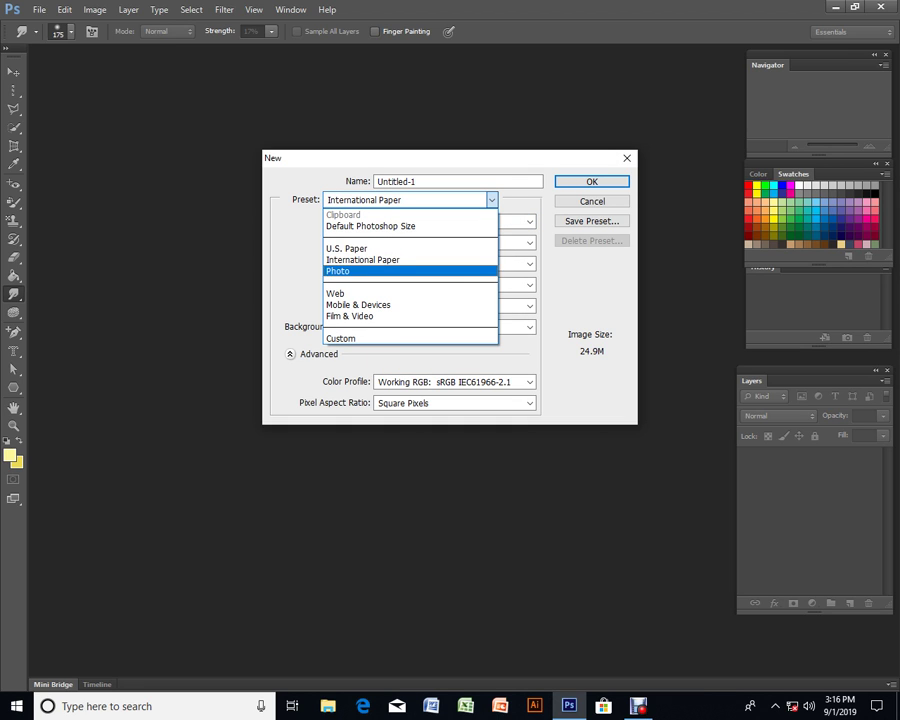
key("Return")
key("Tab")
key("alt+Down")
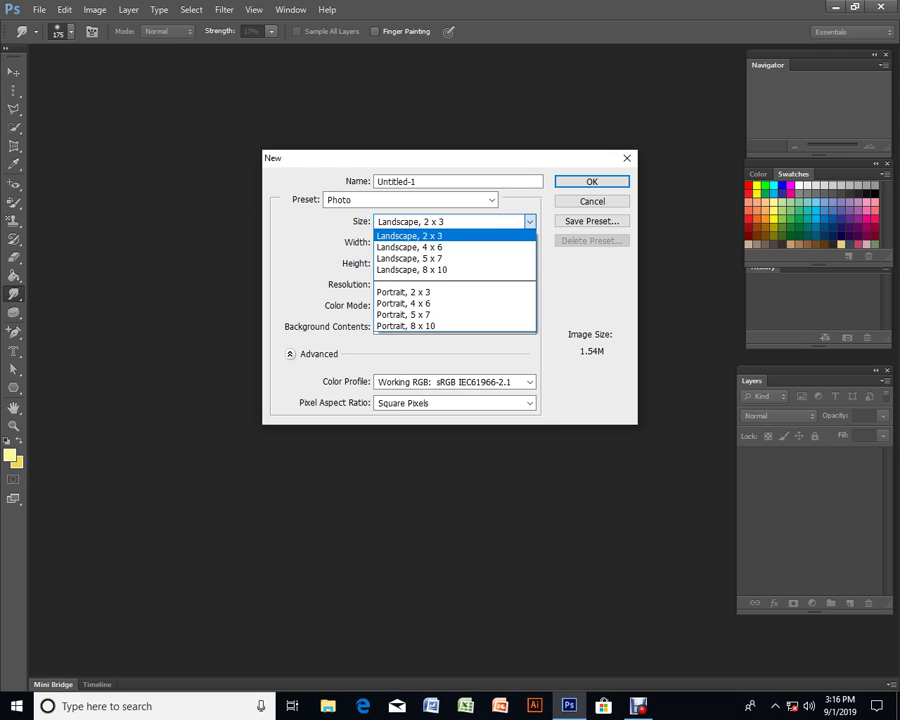
key("Down")
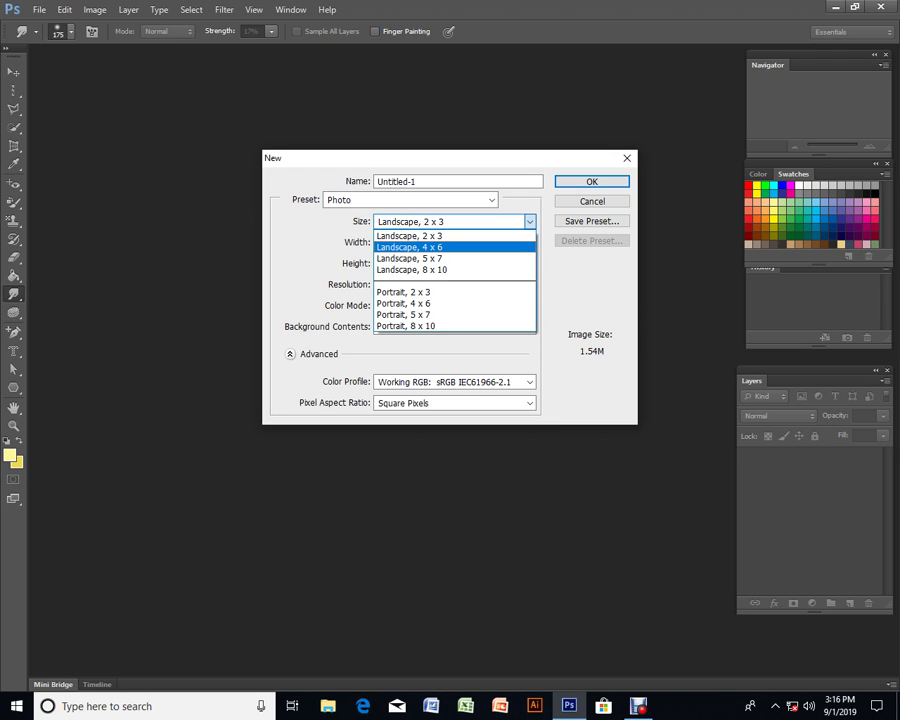
key("Escape")
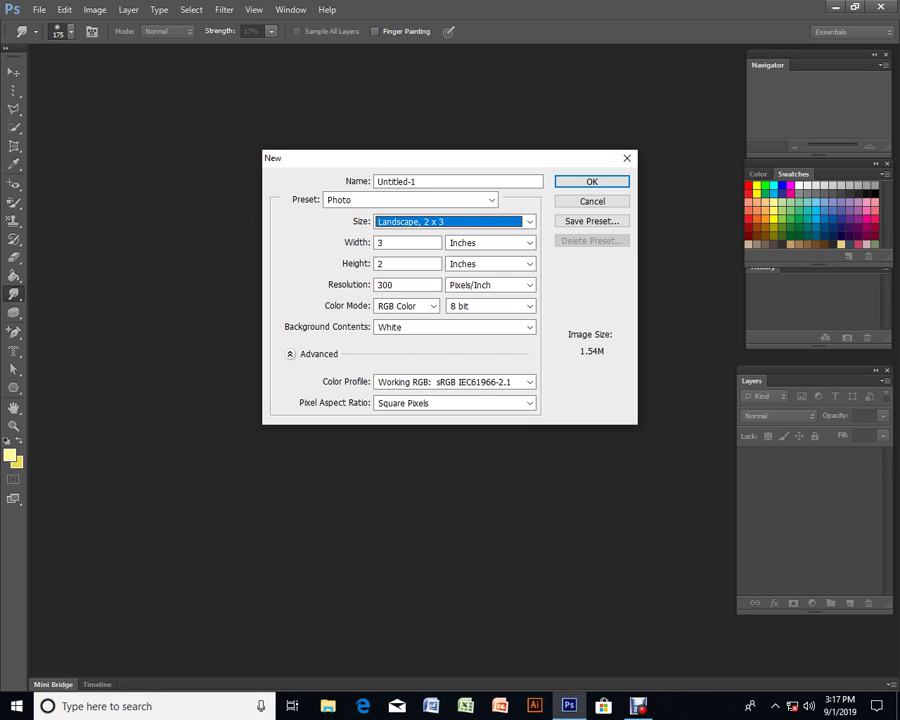
key("alt+Down")
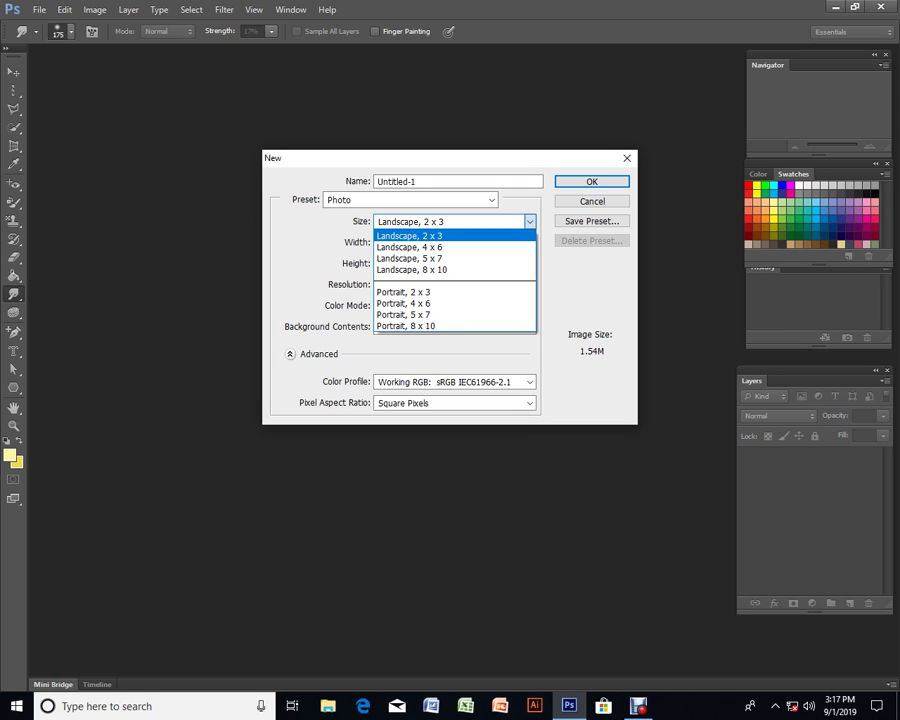
key("Escape")
- Try the Web preset, keeping the 800 x 600 size
left_click(410, 200)
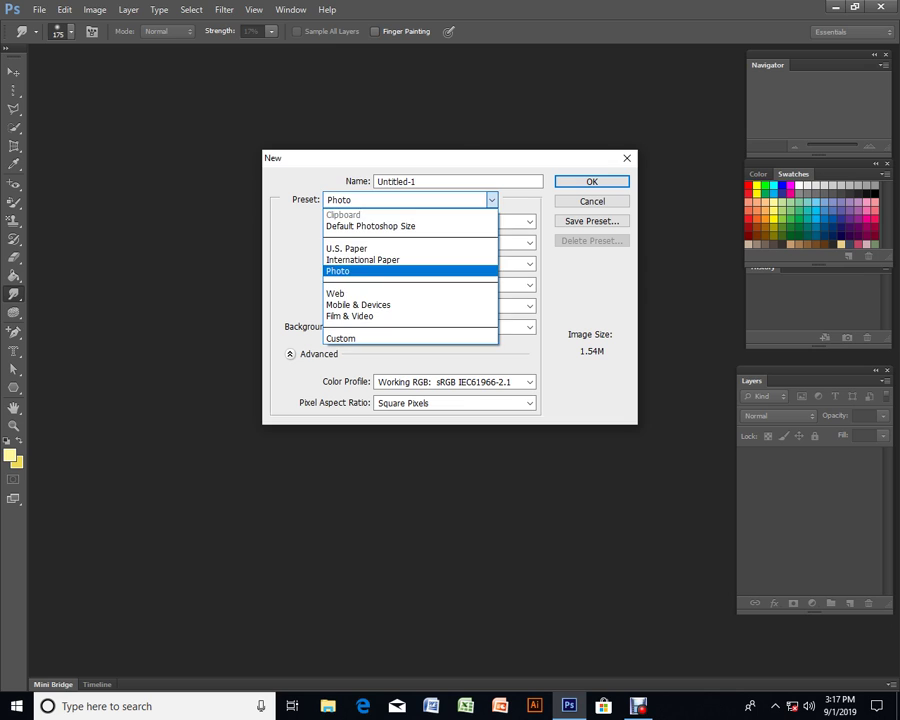
key("Down")
key("Return")
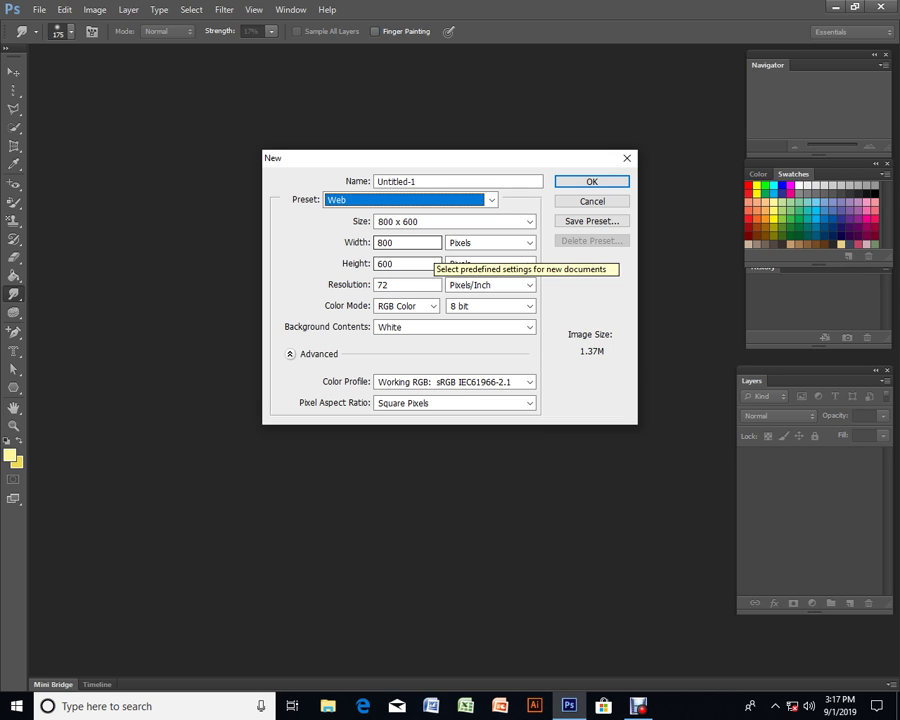
left_click(530, 221)
left_click(455, 235)
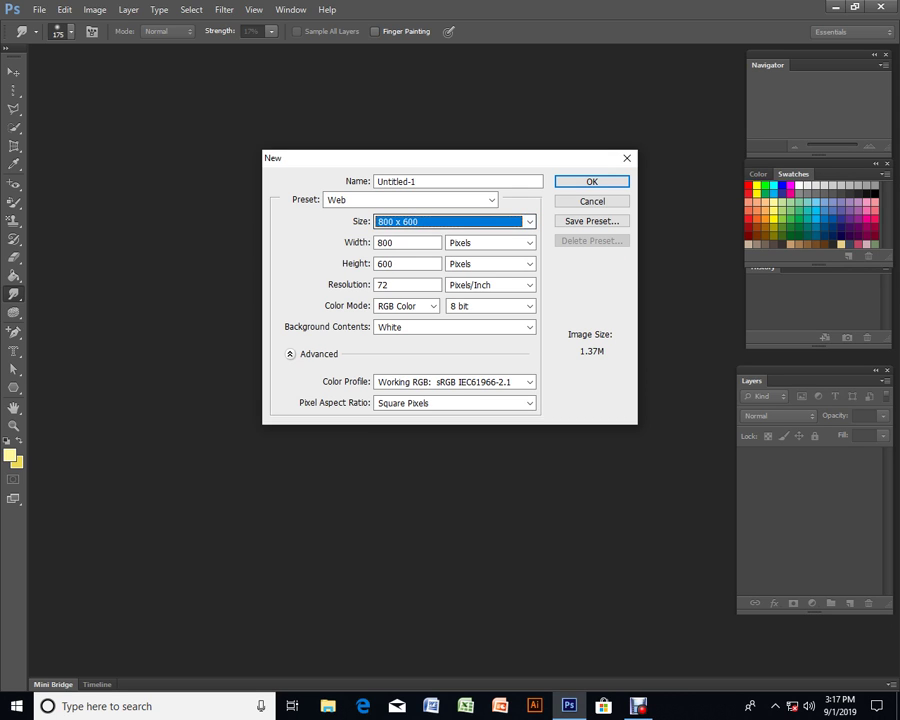
- Try the Mobile & Devices preset and review its available sizes without changing them
left_click(490, 200)
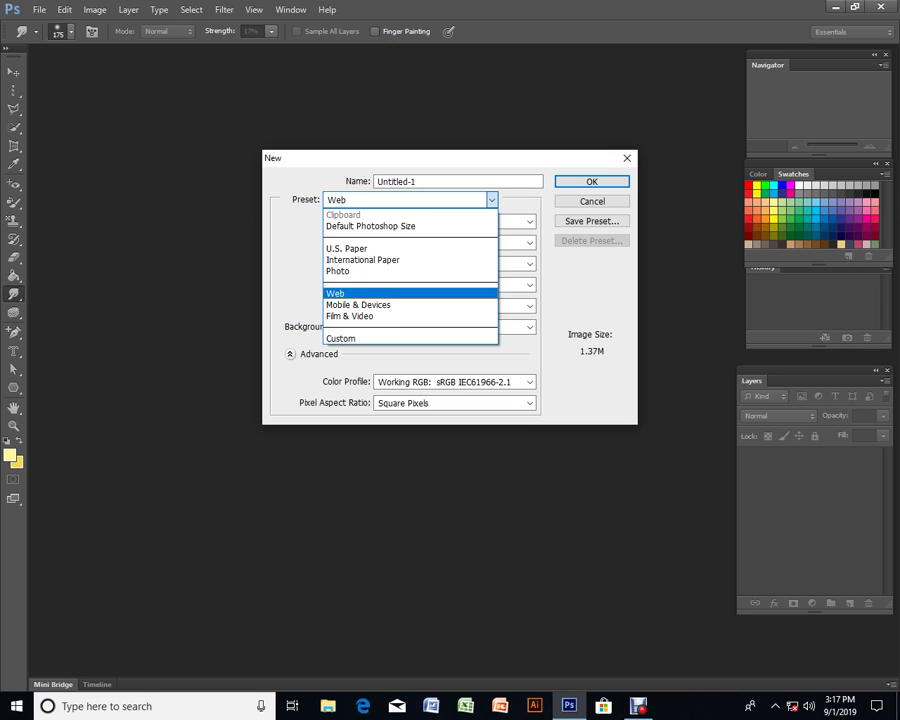
key("Down")
key("Return")
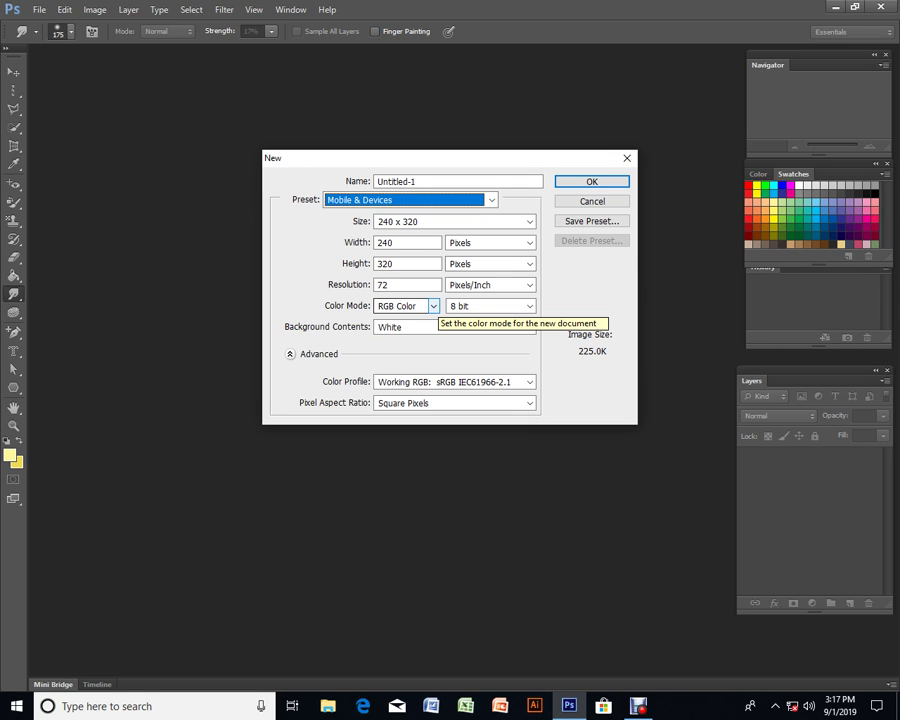
left_click(530, 221)
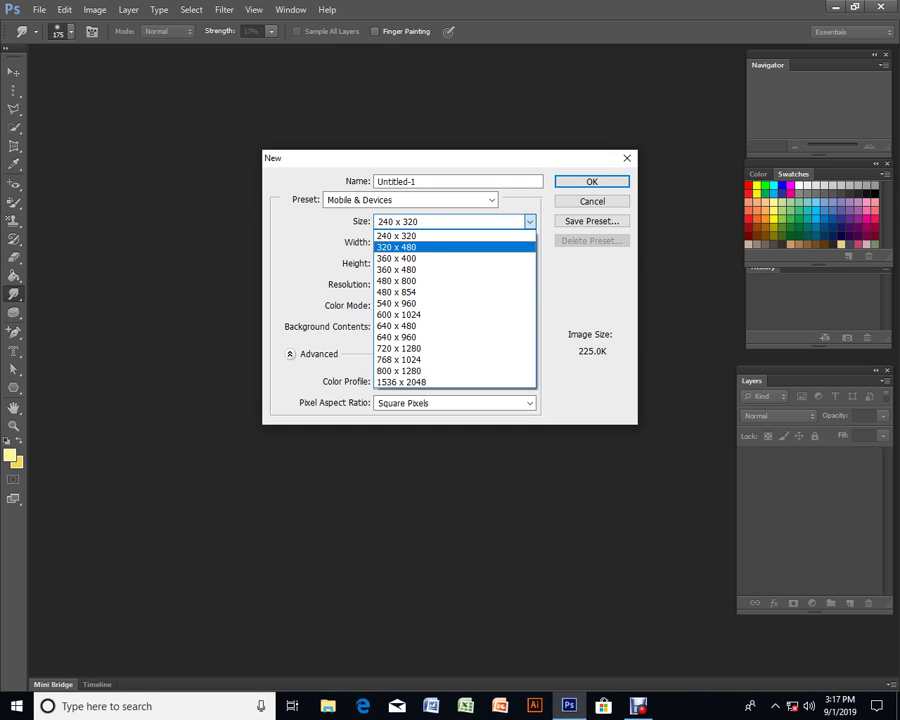
key("Up")
key("Return")
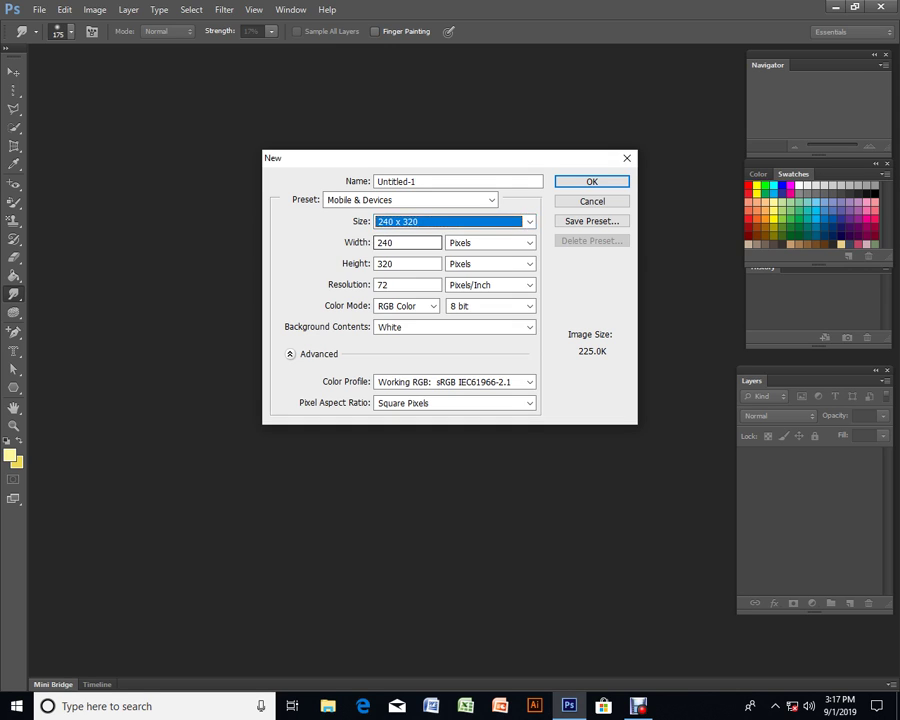
- Switch to the Film & Video preset, browsing NTSC and HD sizes and keeping NTSC DV
key("shift+Tab")
key("alt+Down")
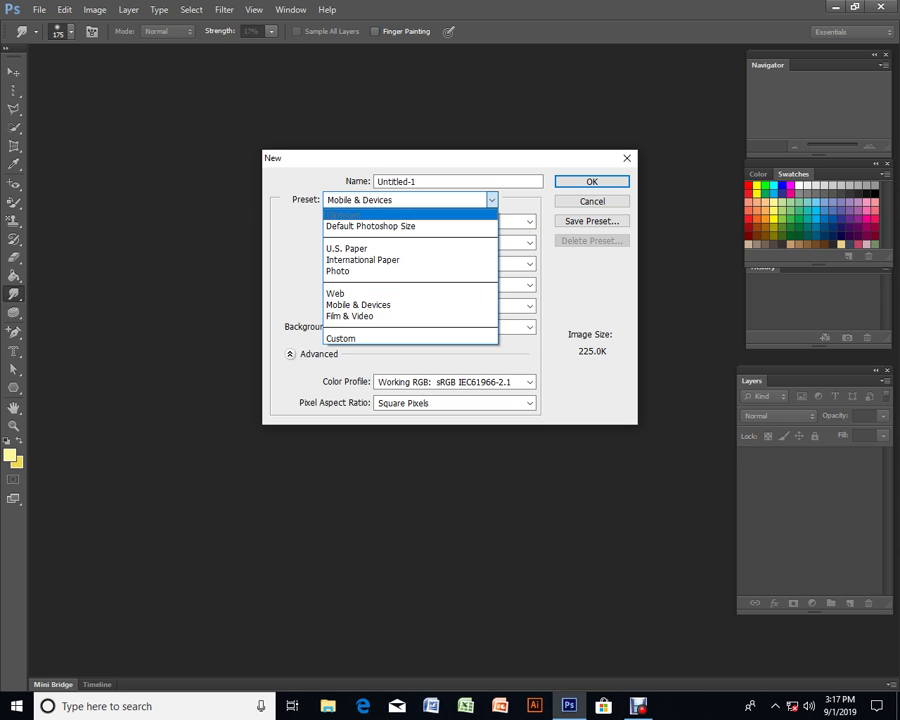
key("Down")
key("Return")
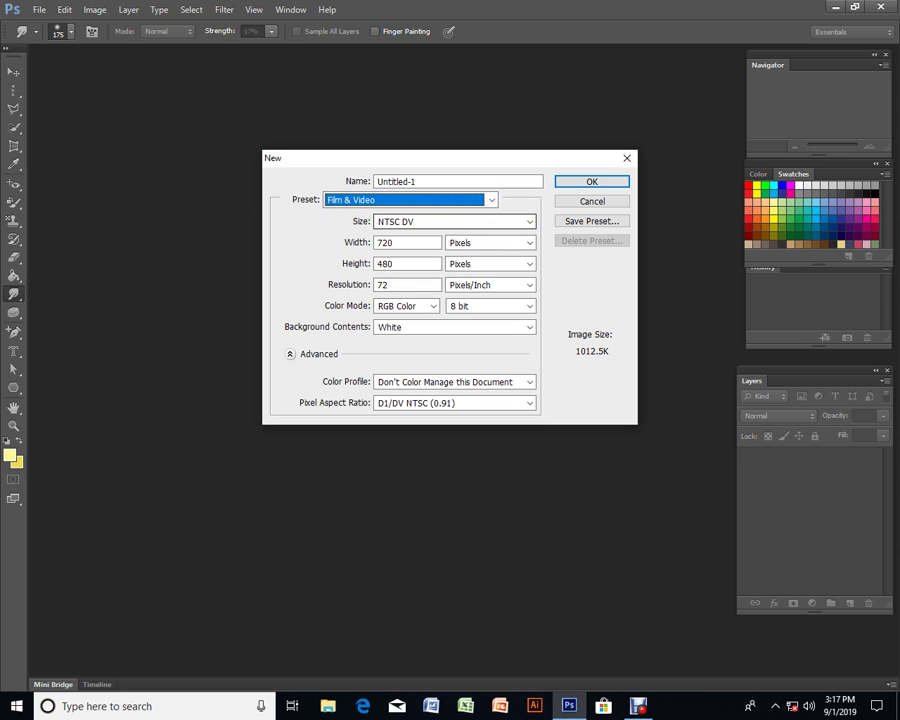
key("Tab")
key("alt+Down")
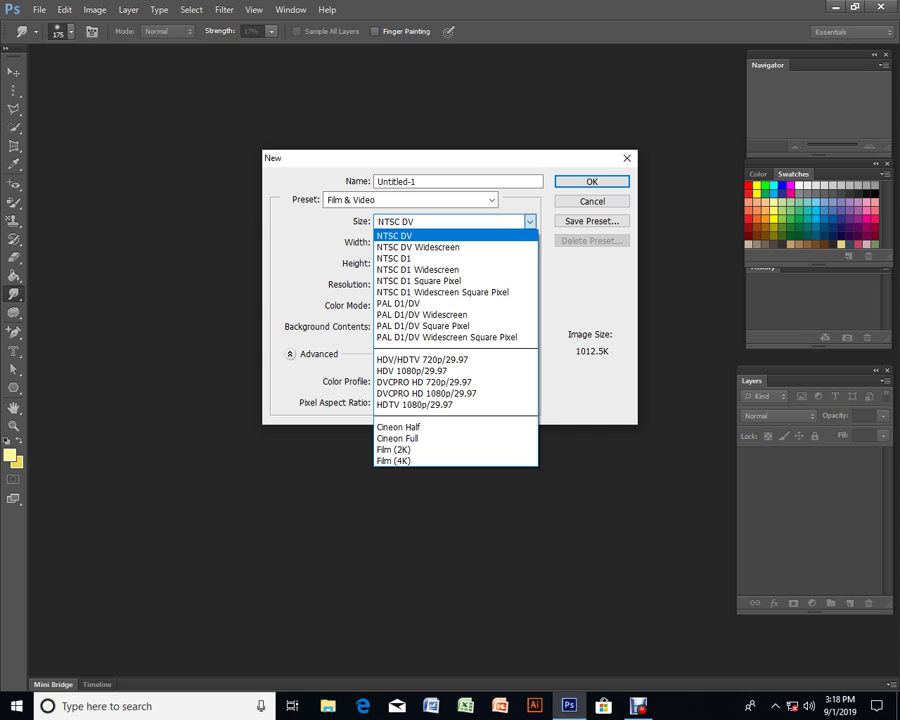
key("Down")
key("Down")
key("Down")
key("Up")
key("Up")
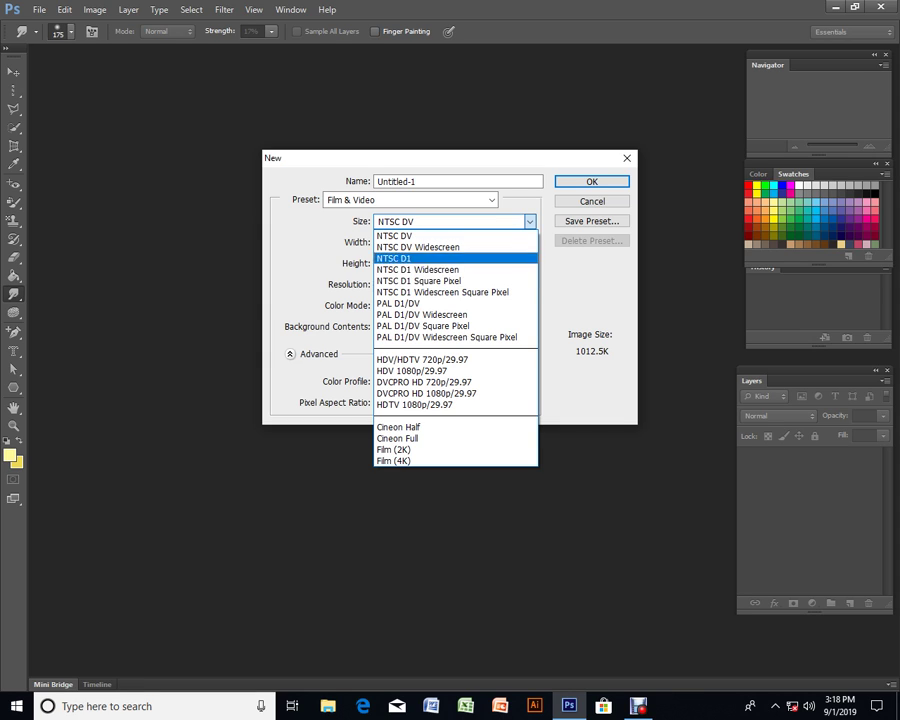
key("Down")
key("Down")
key("Down")
key("Down")
key("Down")
key("Down")
key("Down")
key("Down")
key("Down")
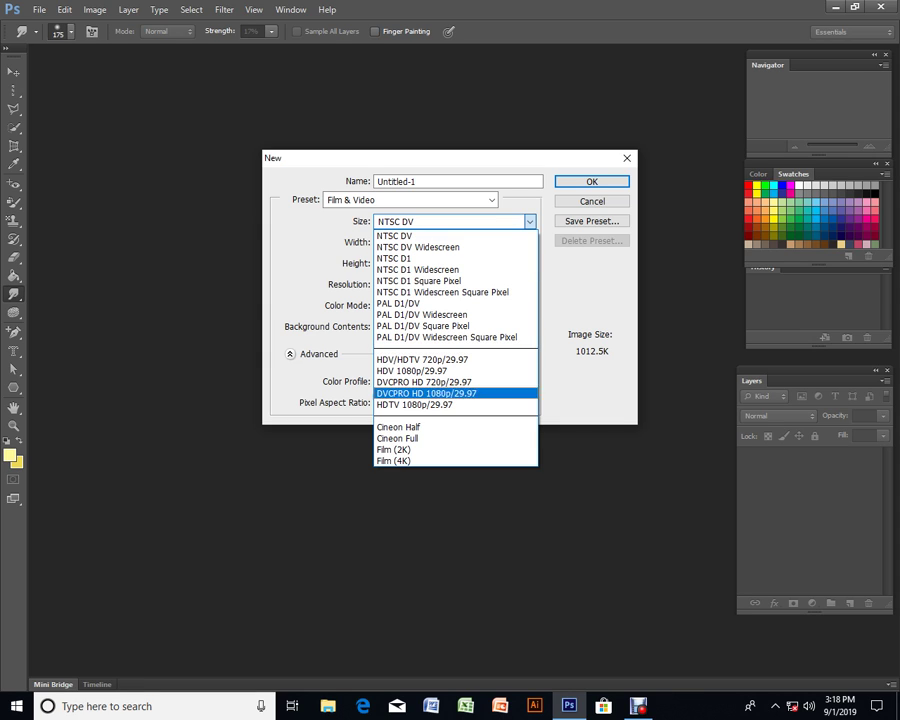
key("Down")
key("Down")
key("Down")
key("Down")
key("Down")
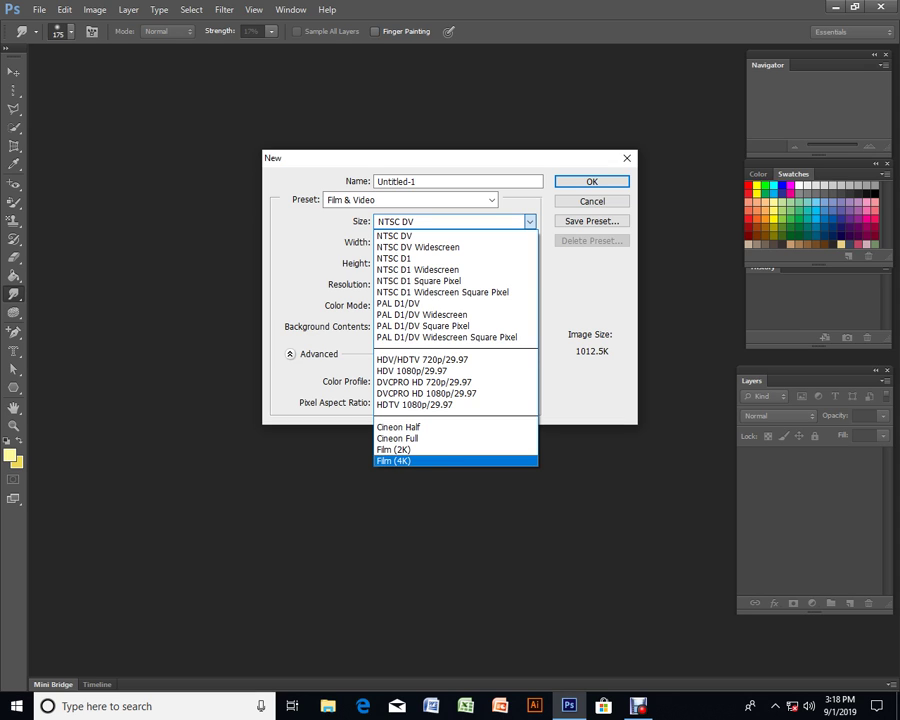
left_click(410, 200)
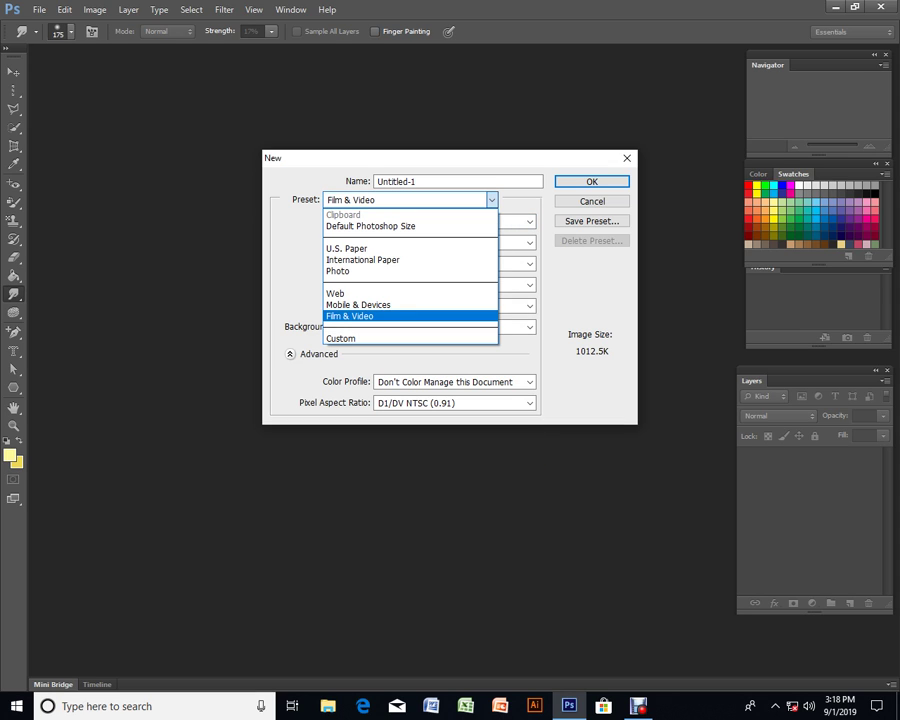
- Choose the Custom preset, keeping 720 × 480 pixels with D1/DV NTSC (0.91) pixel aspect
key("Down")
key("Return")
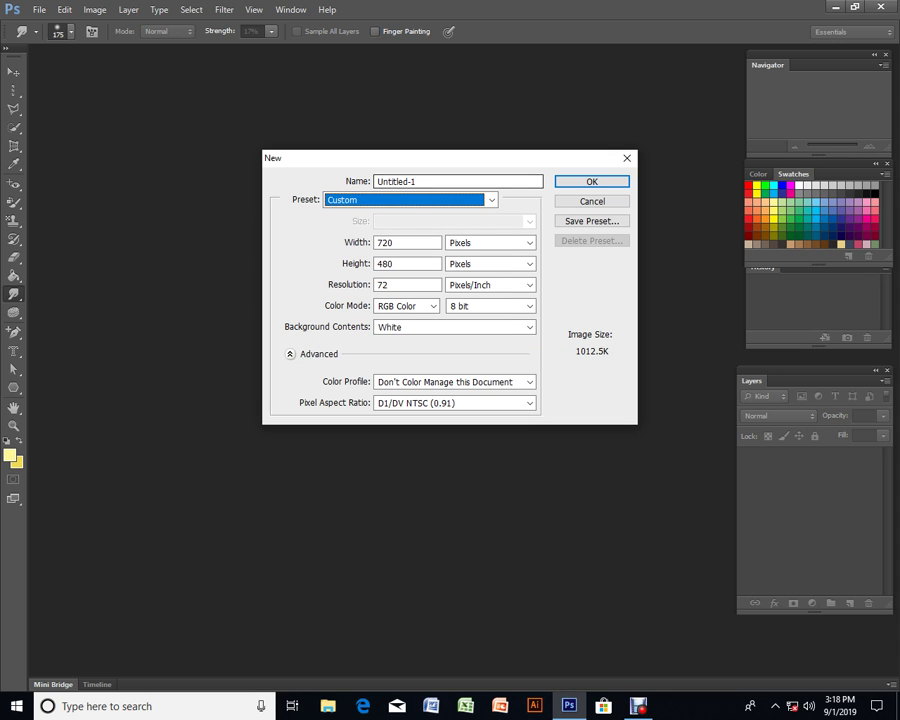
key("alt+Down")
key("Return")
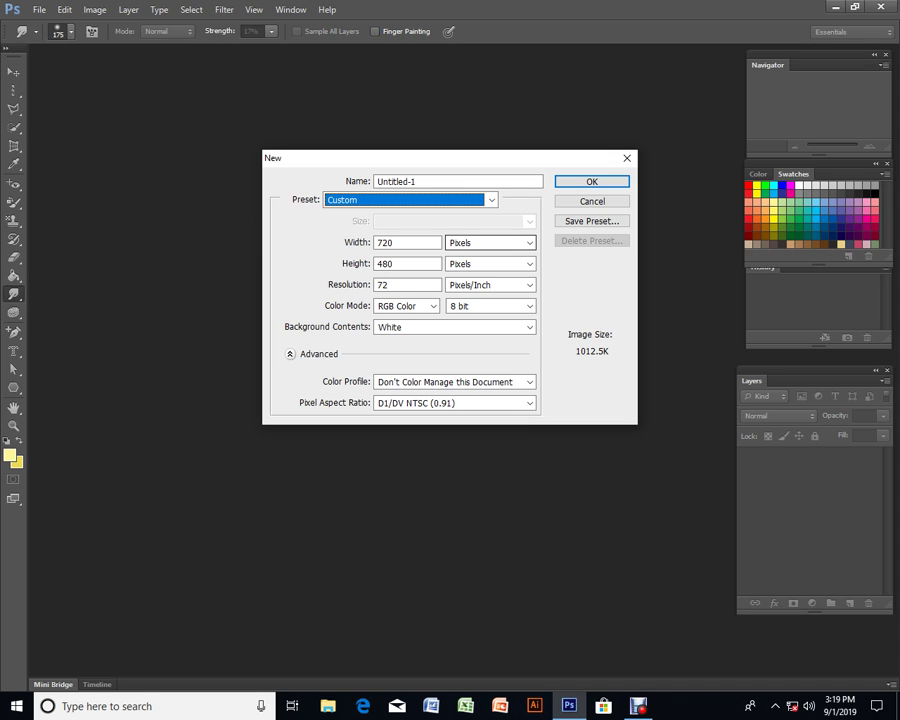
- Change the width unit from Pixels to Inches, showing 10 × 6.667 inches
left_click(490, 242)
left_click(482, 265)
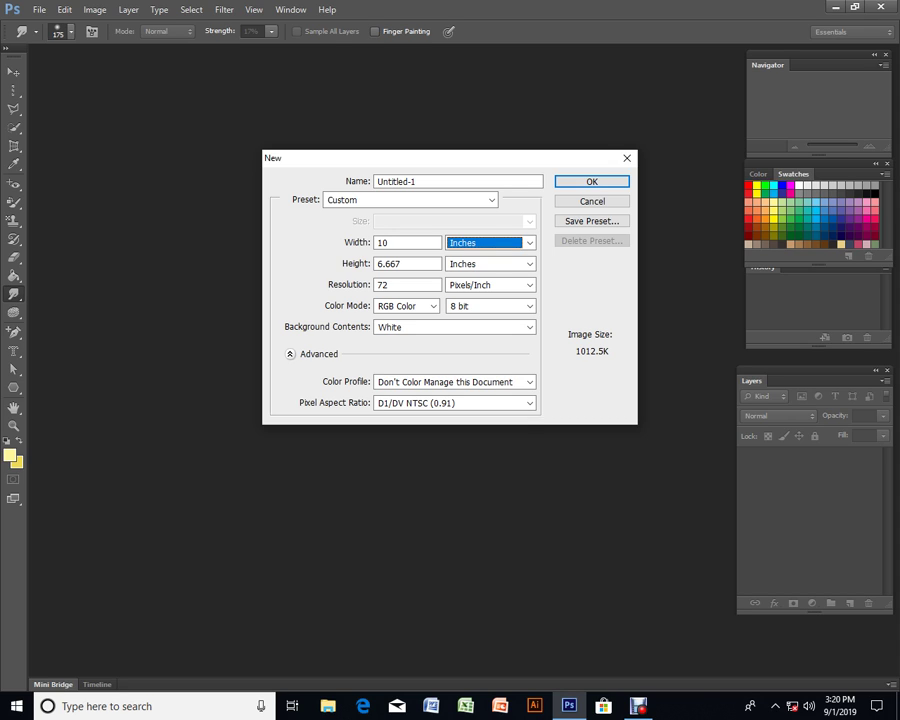
key("alt+Right")
key("Right")
key("Escape")
key("alt+Down")
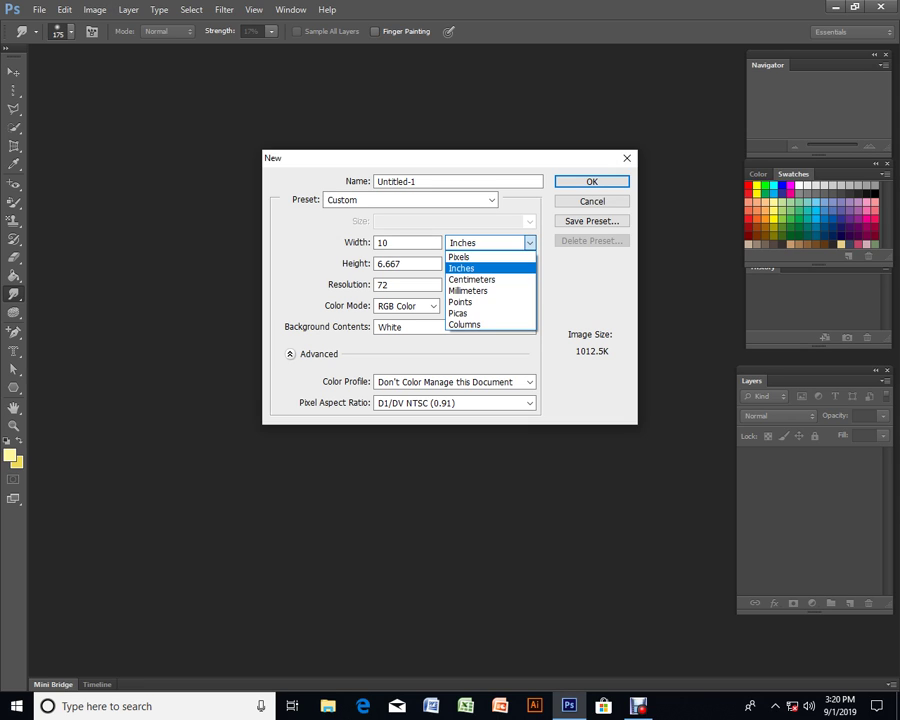
key("Return")
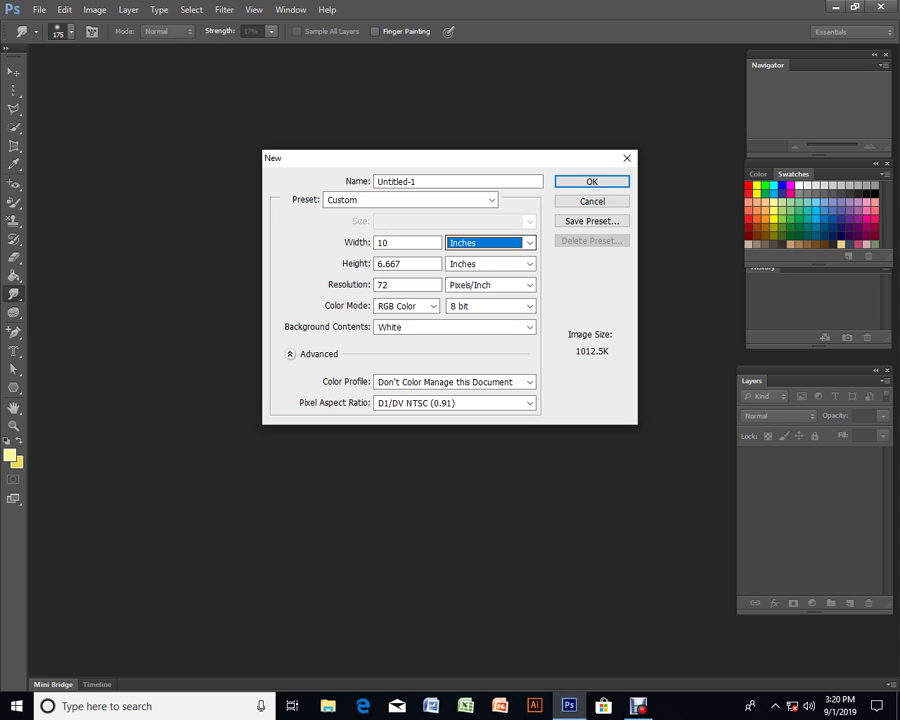
- Enter 8 inches for both width and height, giving a 972.0K image size
key("shift+Tab")
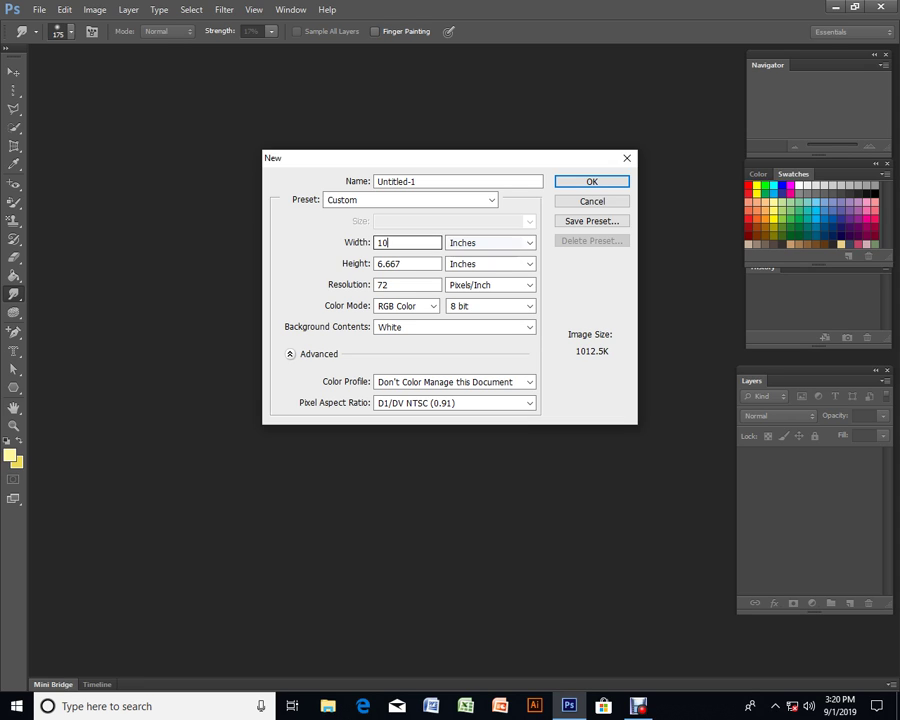
key("Tab")
key("Tab")
key("shift+Tab")
key("shift+Tab")
type("8")
key("Tab")
key("Tab")
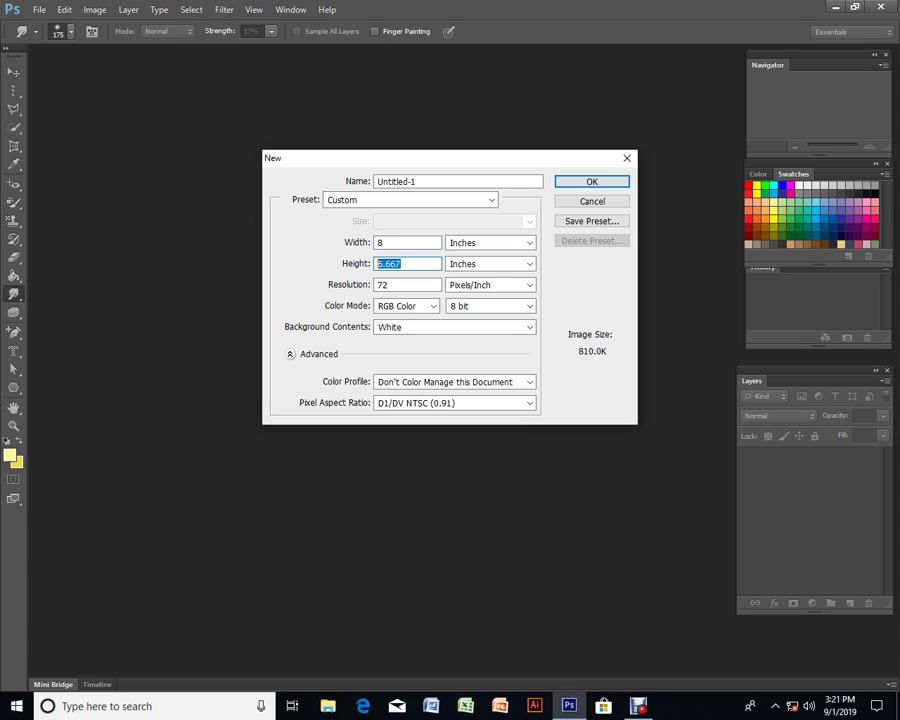
type("8")
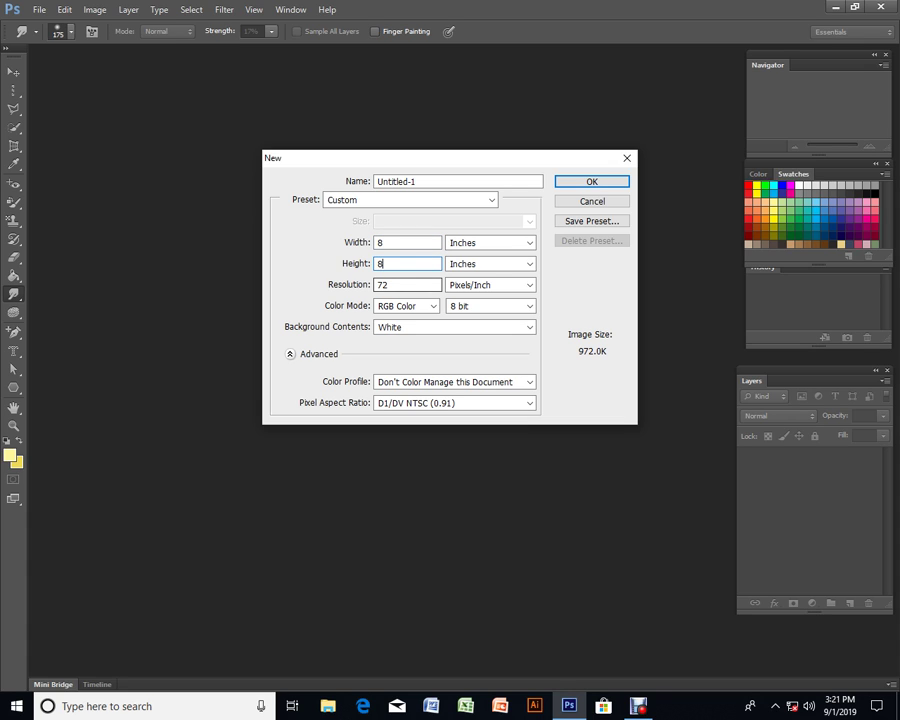
key("Tab")
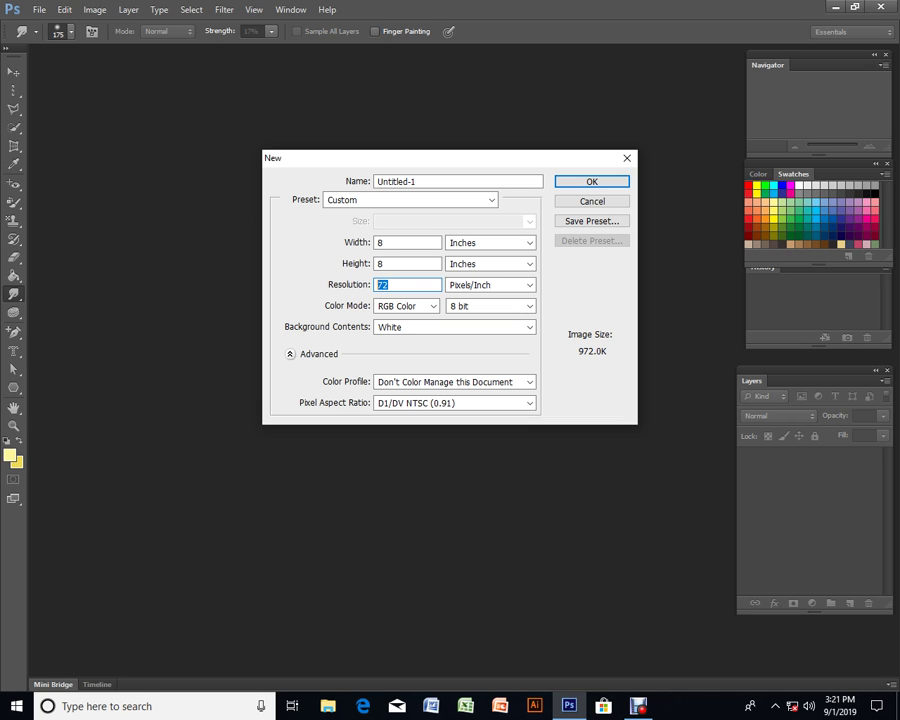
type("100")
key("ctrl+a")
type("300")
key("ctrl+a")
type("72")
key("ctrl+a")
- Change the colour mode to CMYK Color, raising the image size to 1.27M
left_click(433, 306)
key("Down")
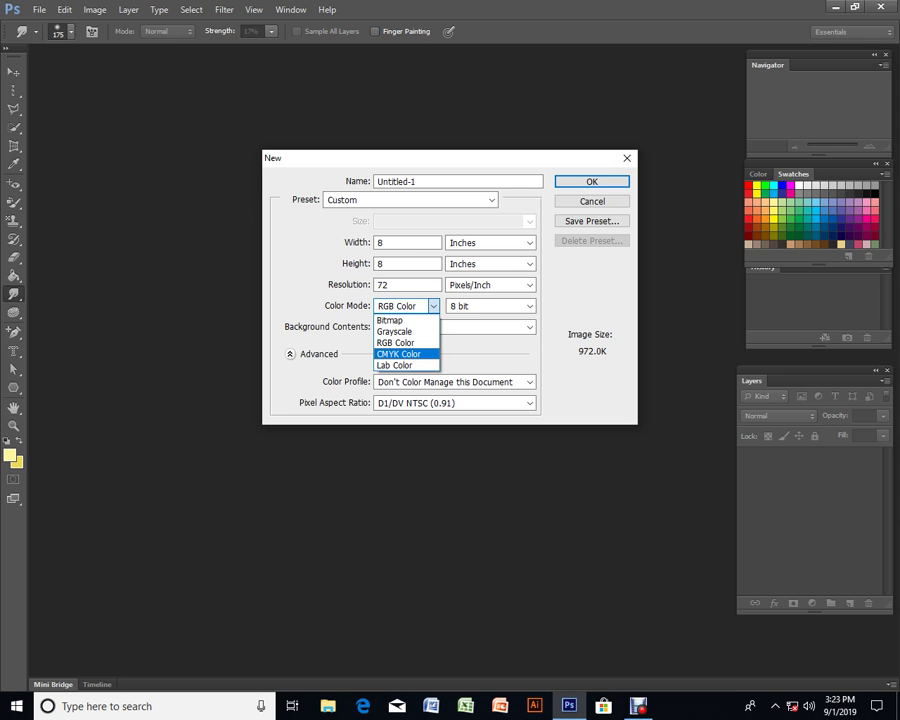
key("Return")
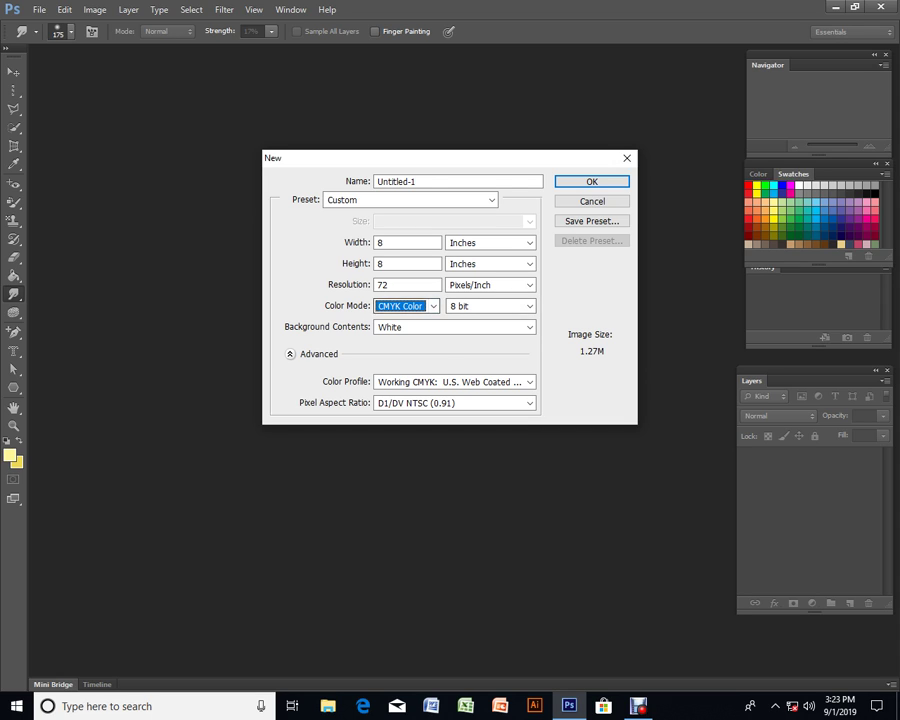
left_click(433, 306)
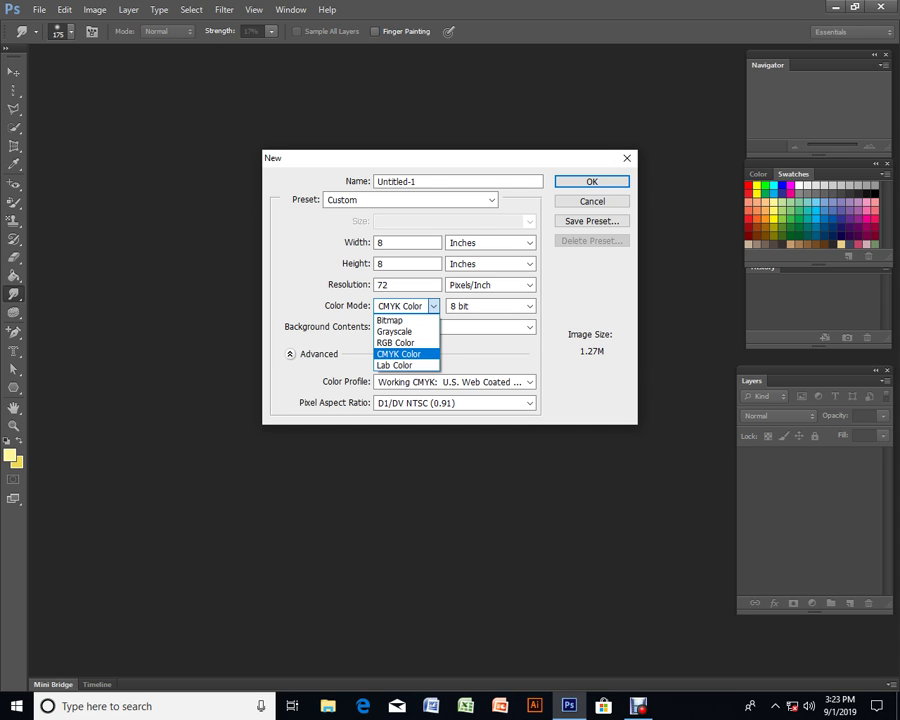
key("Return")
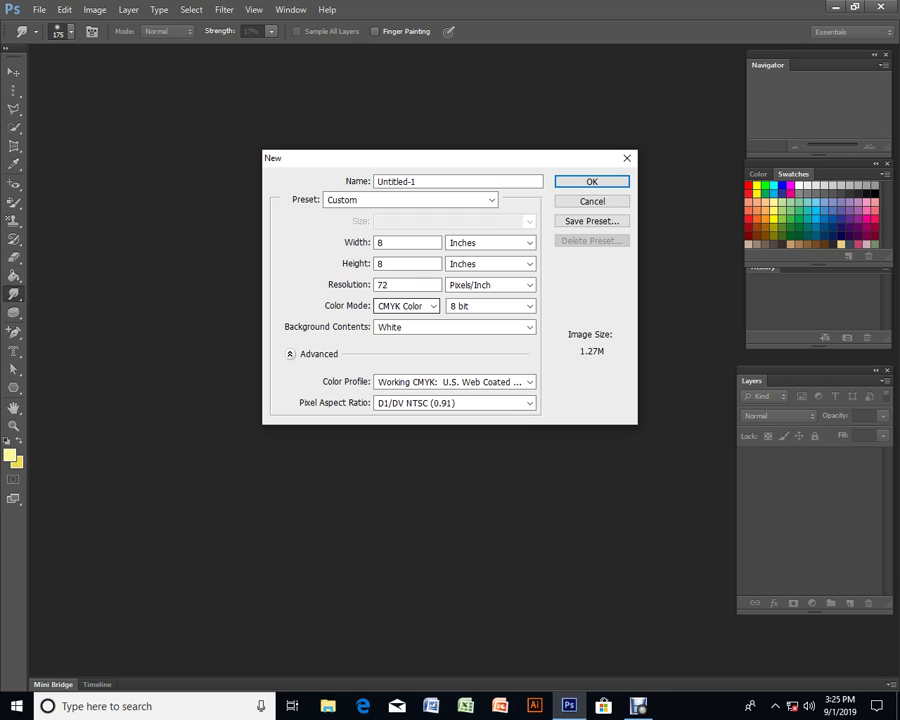
- Try 16 bit depth, revert to 8 bit, then show the Background Contents choices
left_click(490, 306)
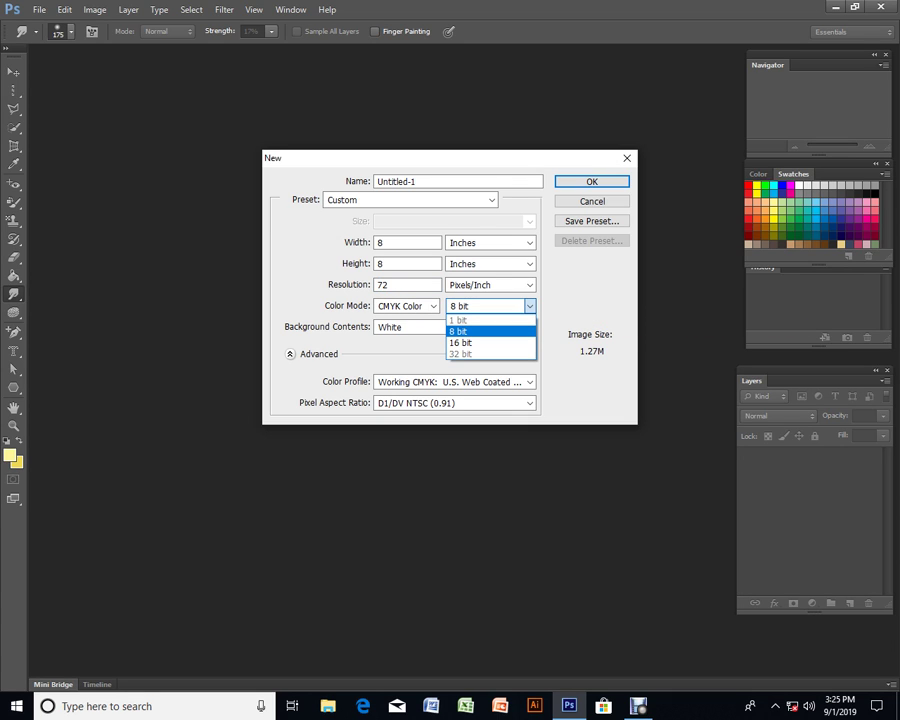
left_click(490, 342)
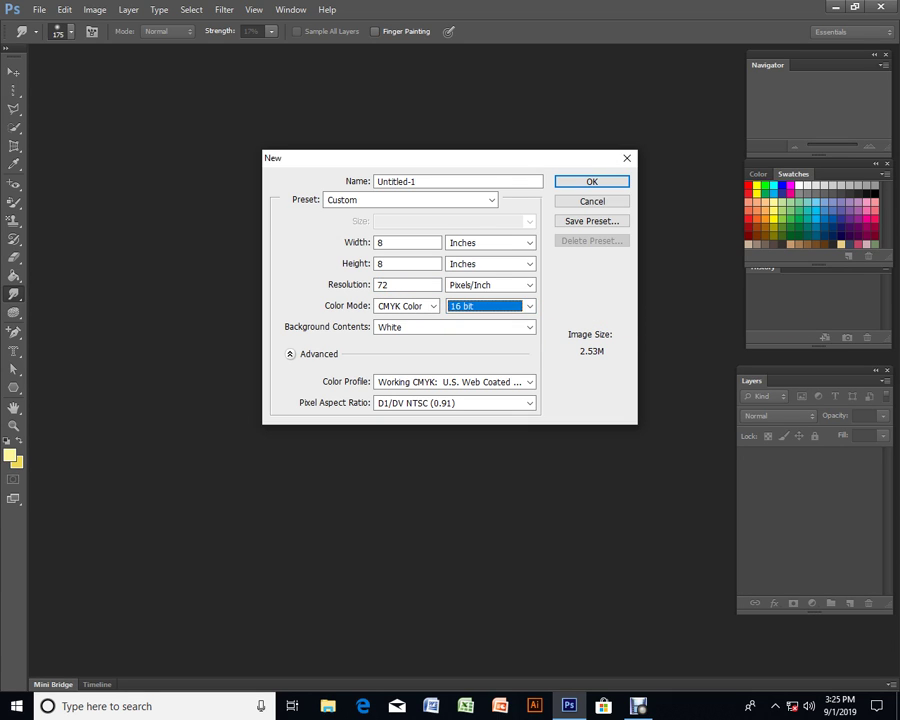
left_click(490, 306)
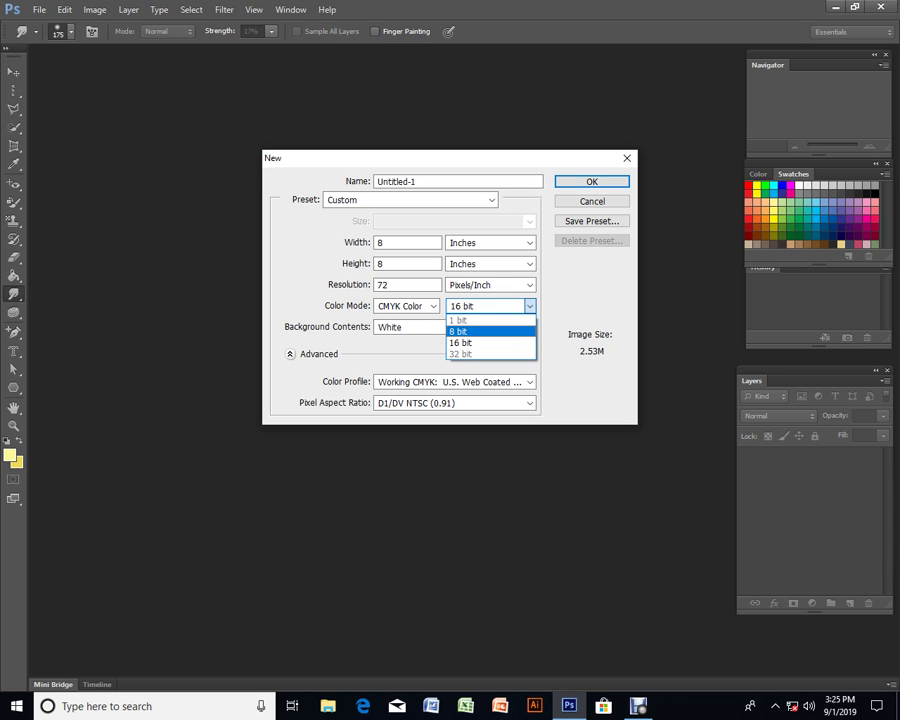
key("Return")
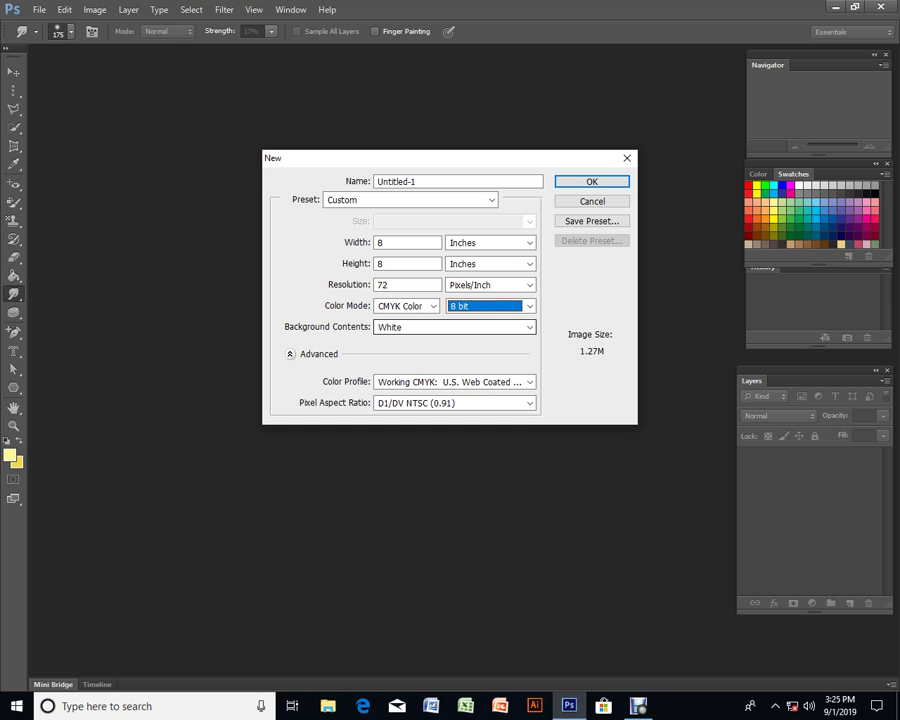
left_click(529, 327)
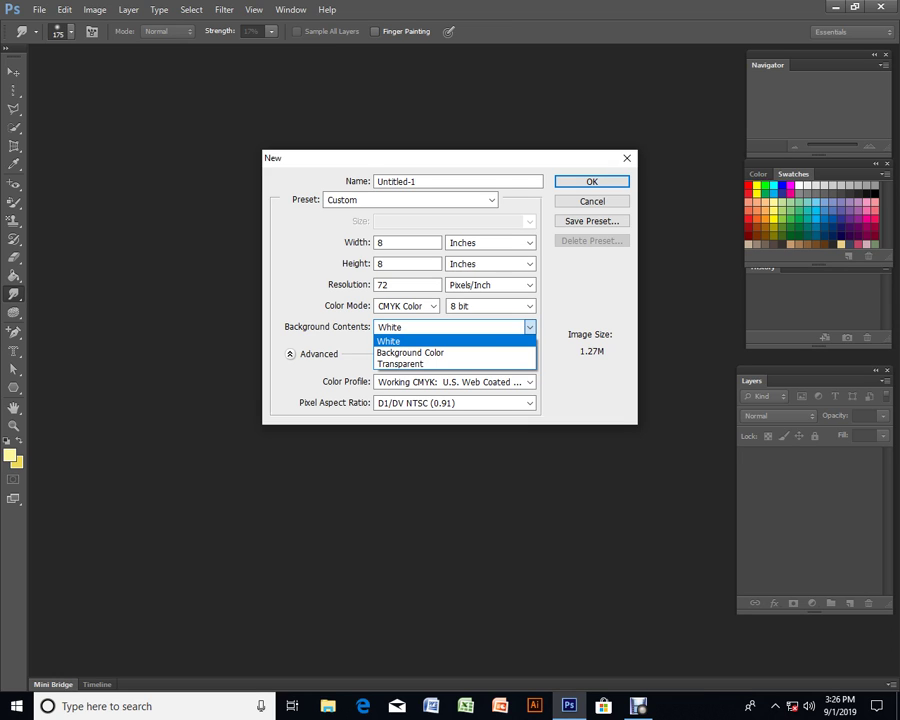
- Create the 8 × 8 inch, 72 ppi document as RGB Color with a White background
key("Escape")
key("alt+Down")
key("Down")
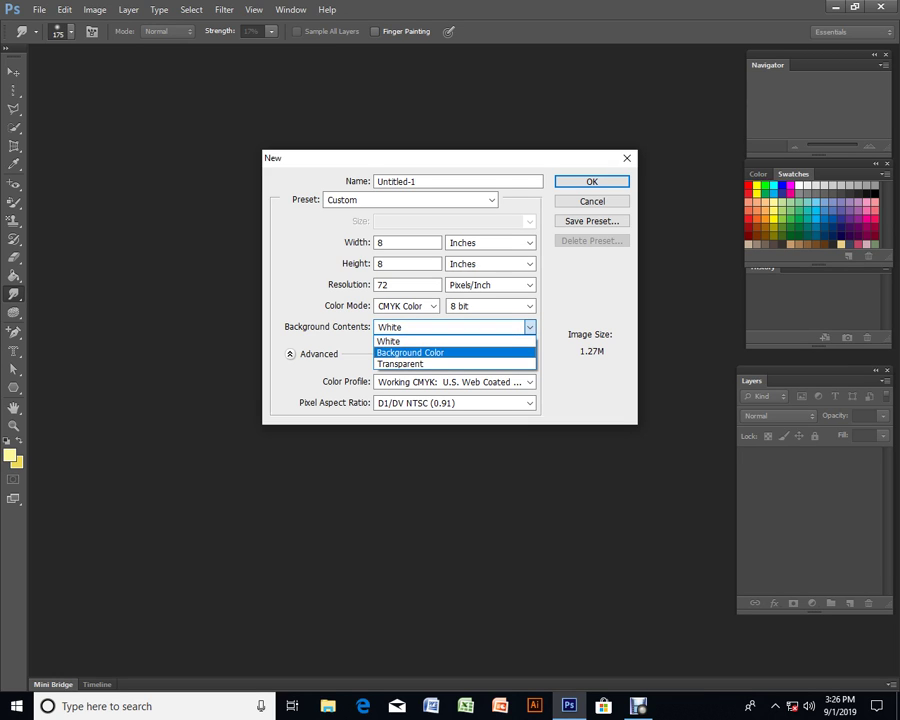
key("Return")
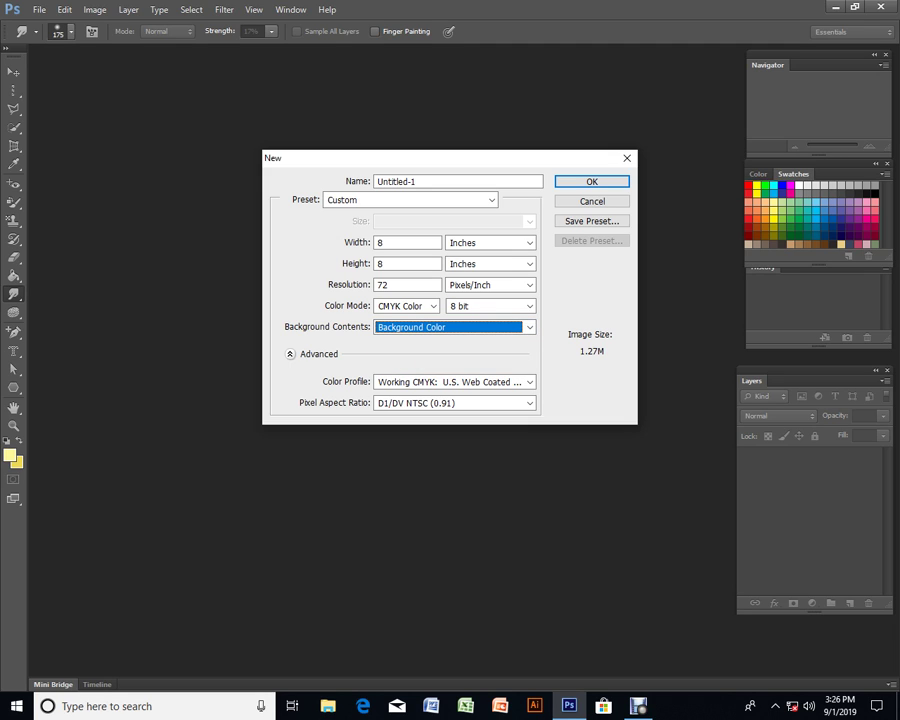
key("shift+Tab")
key("alt+Down")
key("Down")
key("Down")
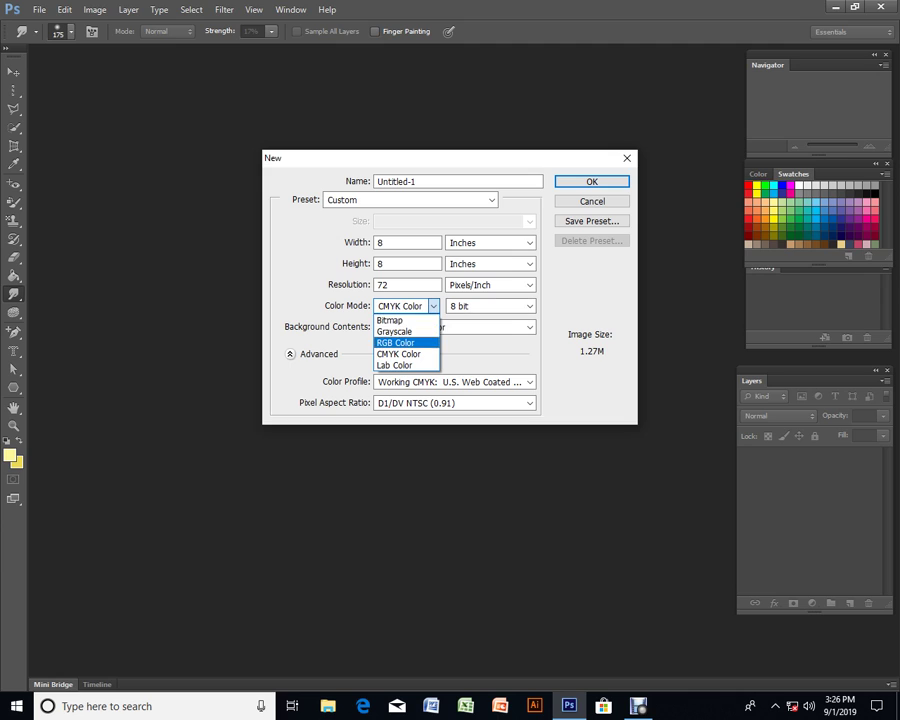
key("Return")
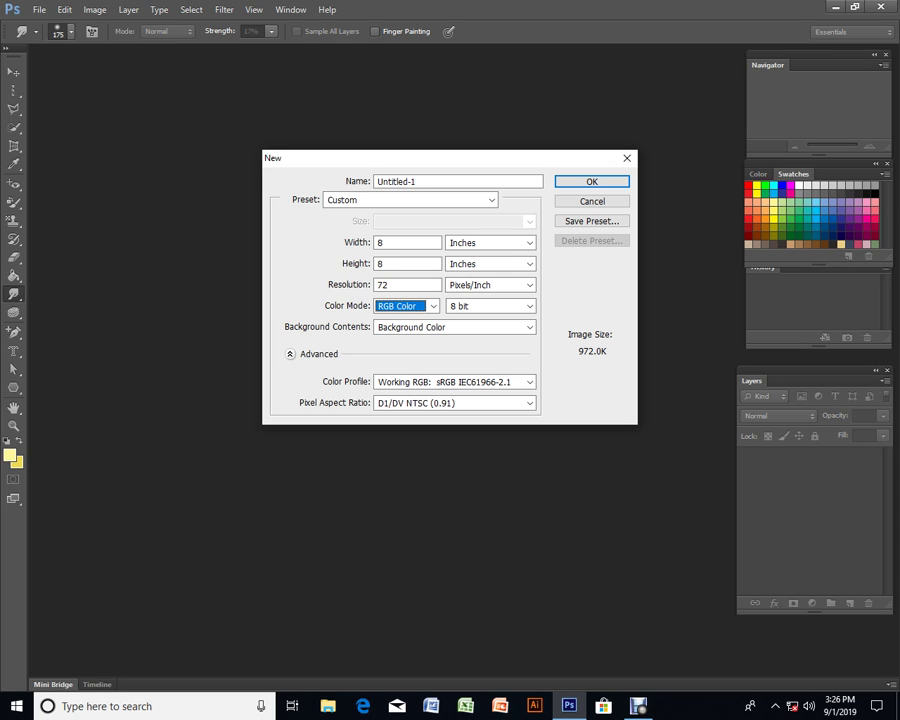
left_click(529, 327)
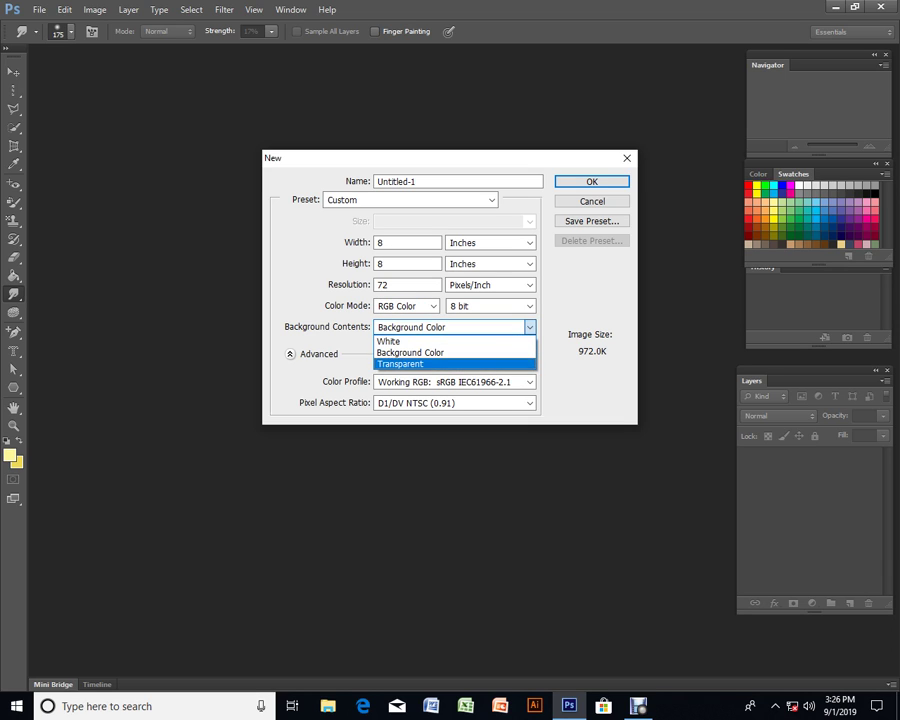
key("Return")
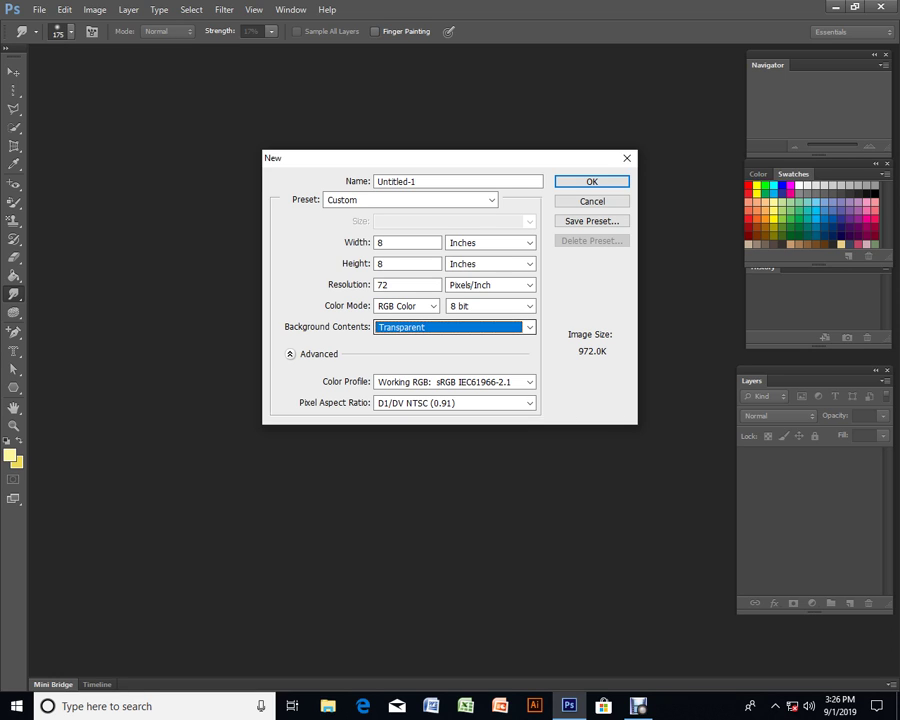
key("Up")
key("Up")
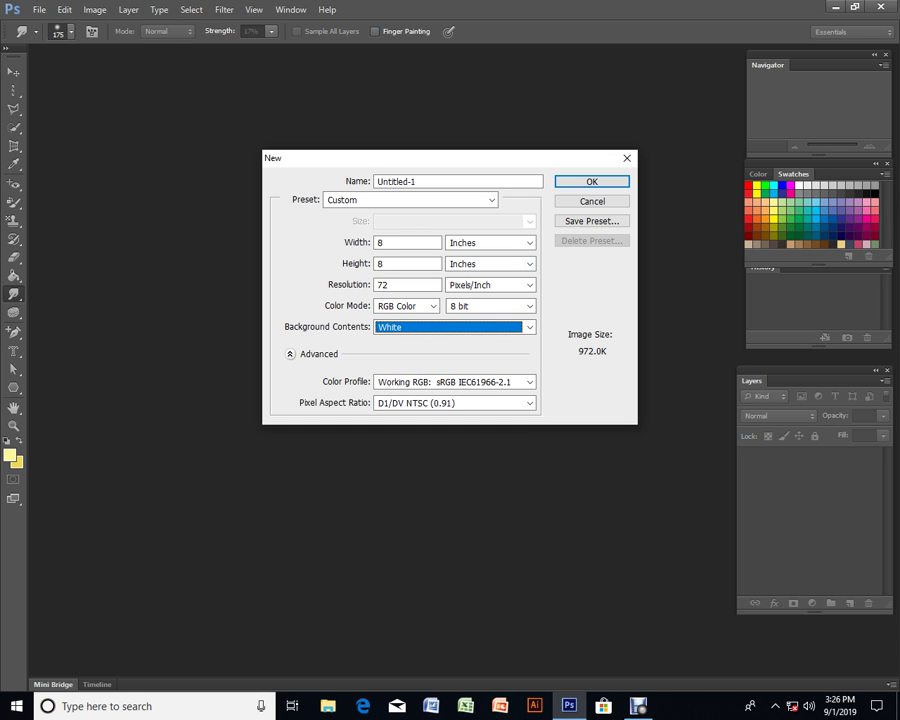
left_click(592, 181)
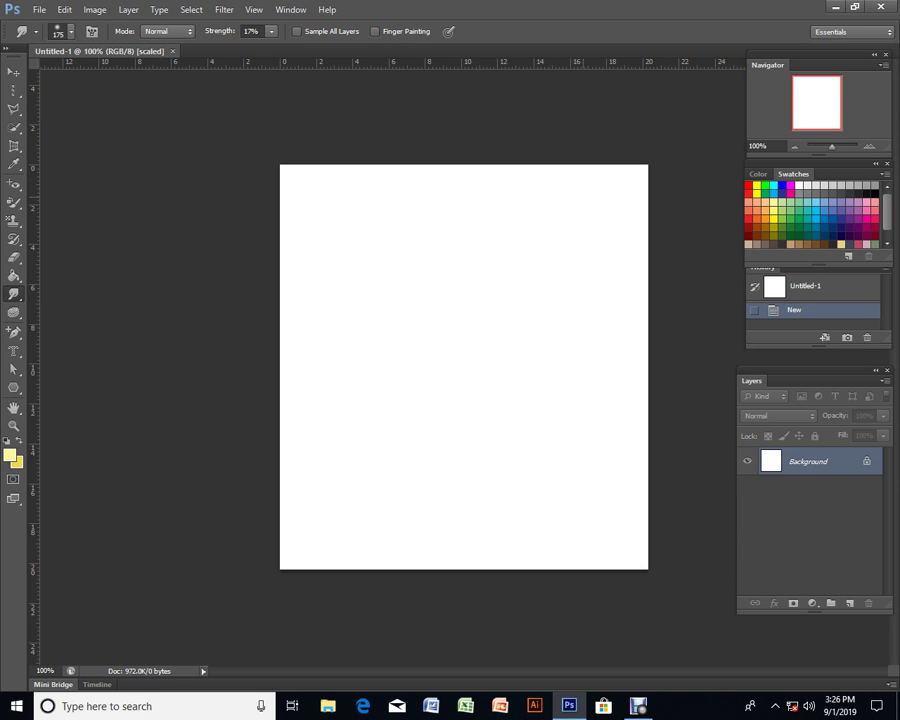
- Make two Single Column Marquee selections, then switch to the Rectangular Marquee and deselect with Ctrl+D
key("v")
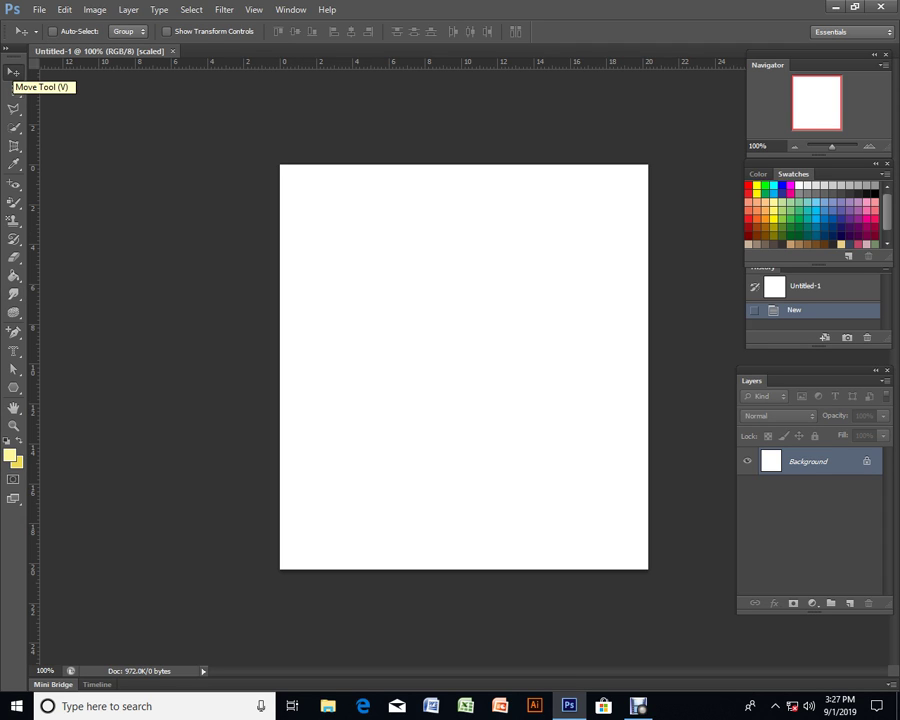
left_click(13, 90)
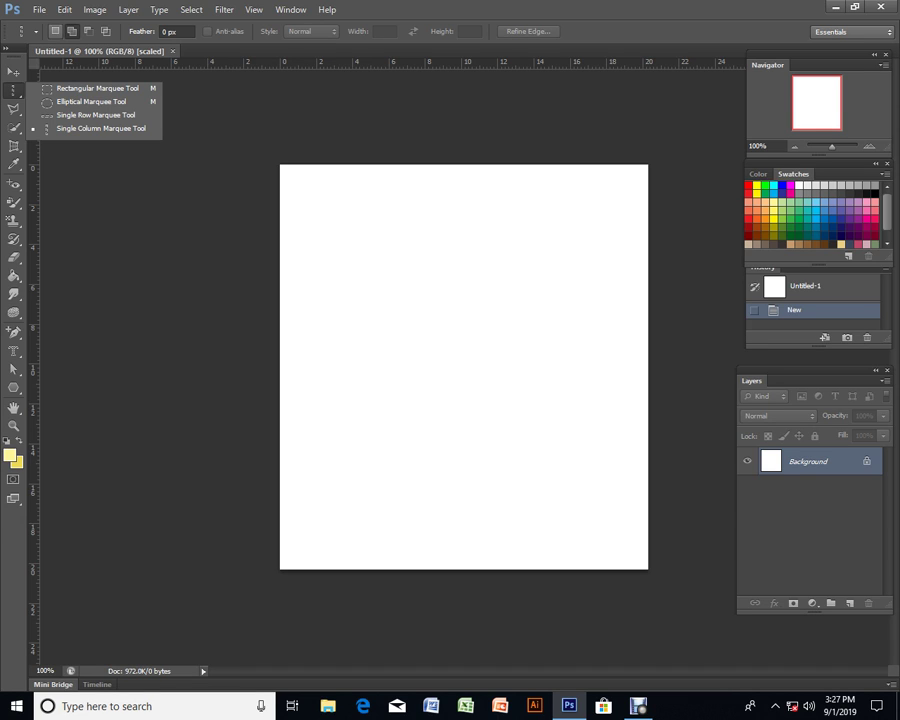
key("Escape")
left_click(13, 90)
left_click(281, 360)
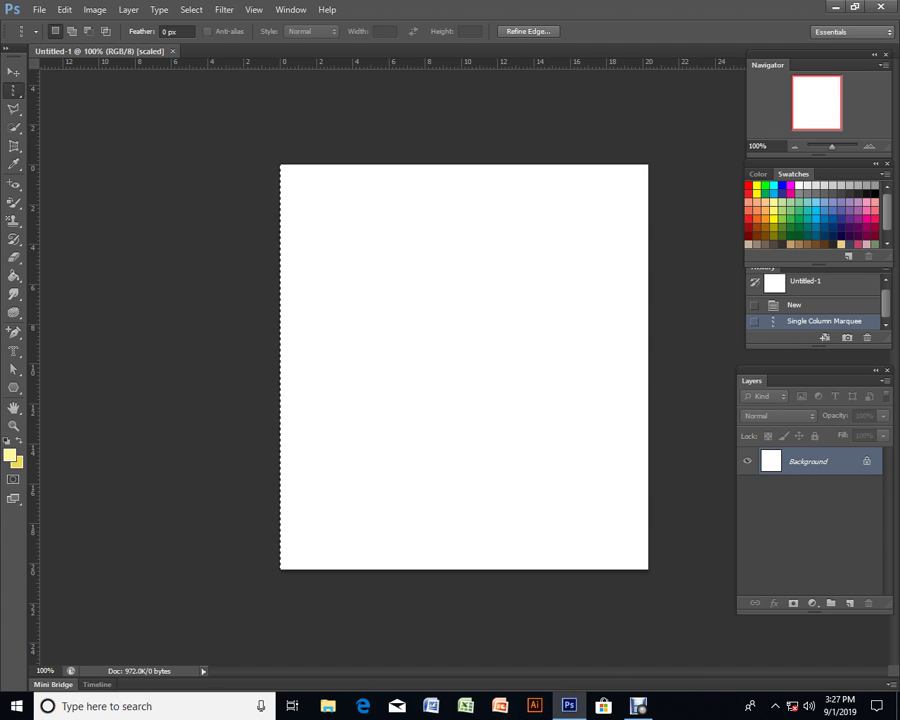
right_click(14, 90)
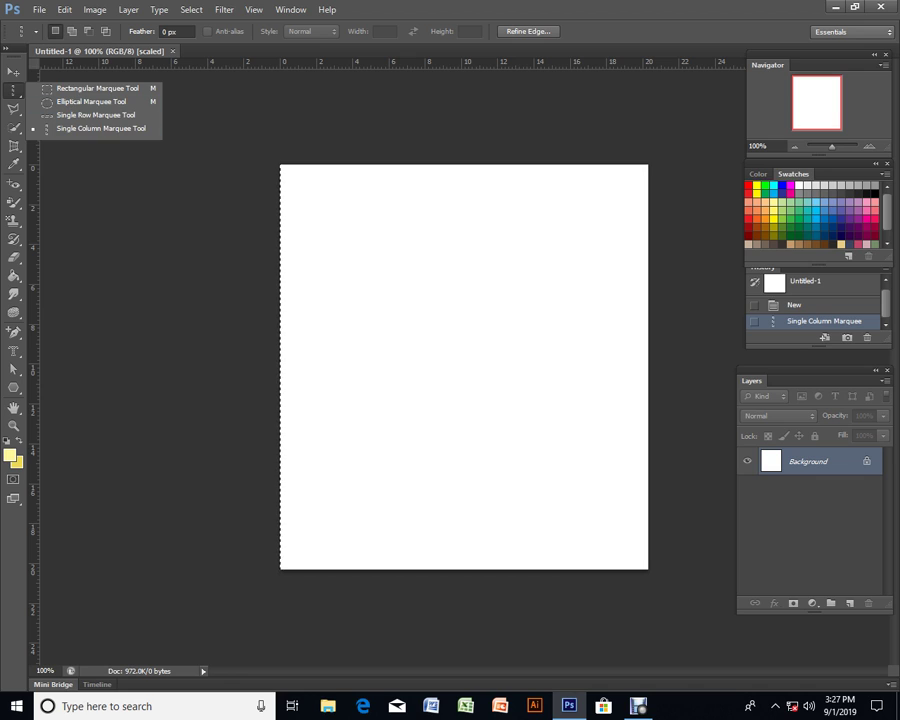
left_click(280, 300)
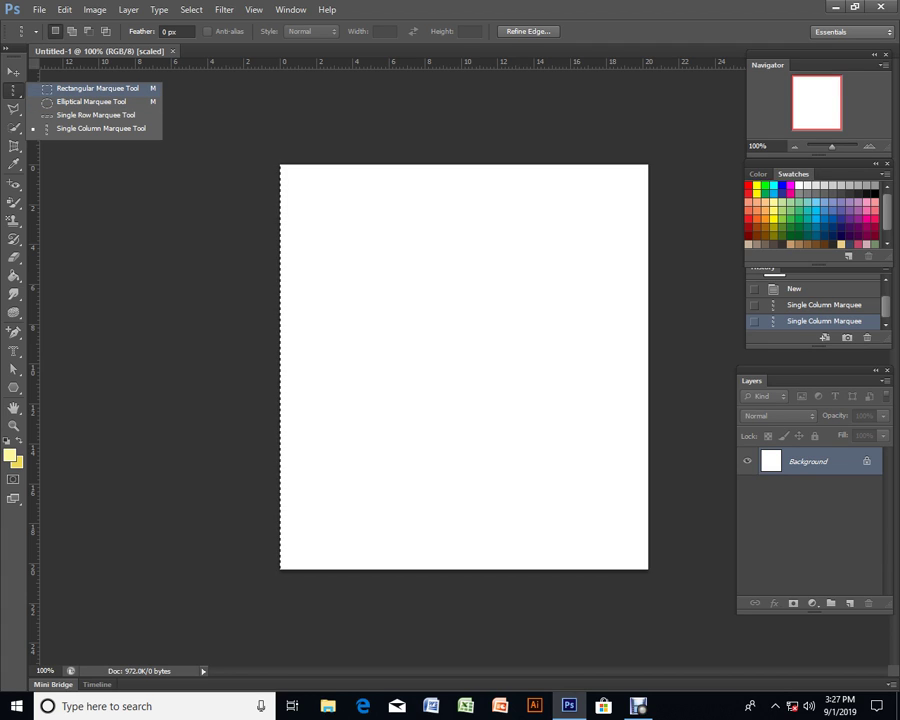
left_click(97, 88)
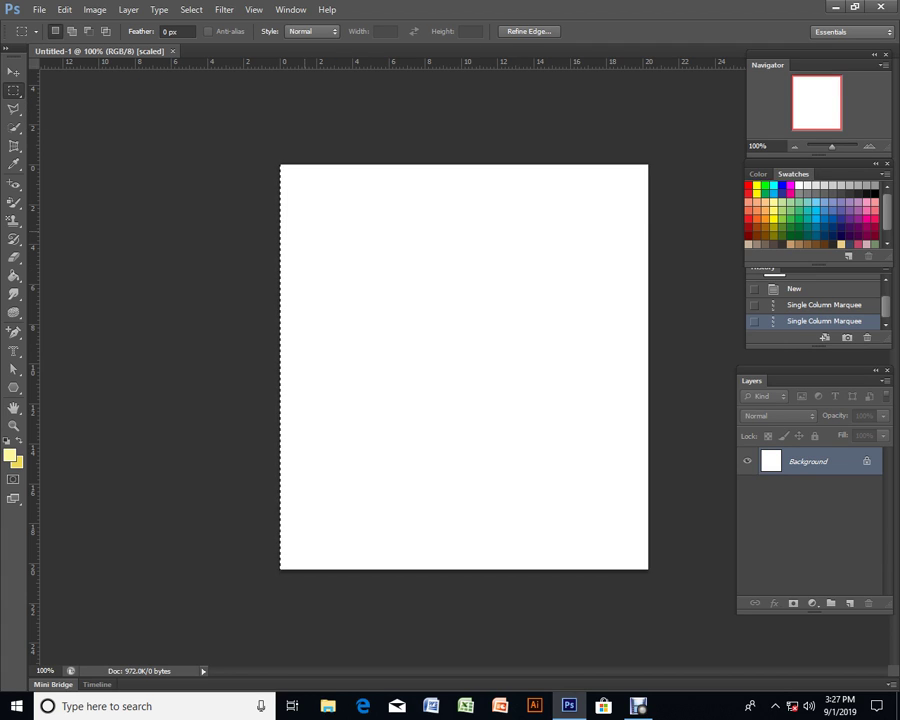
key("ctrl+d")
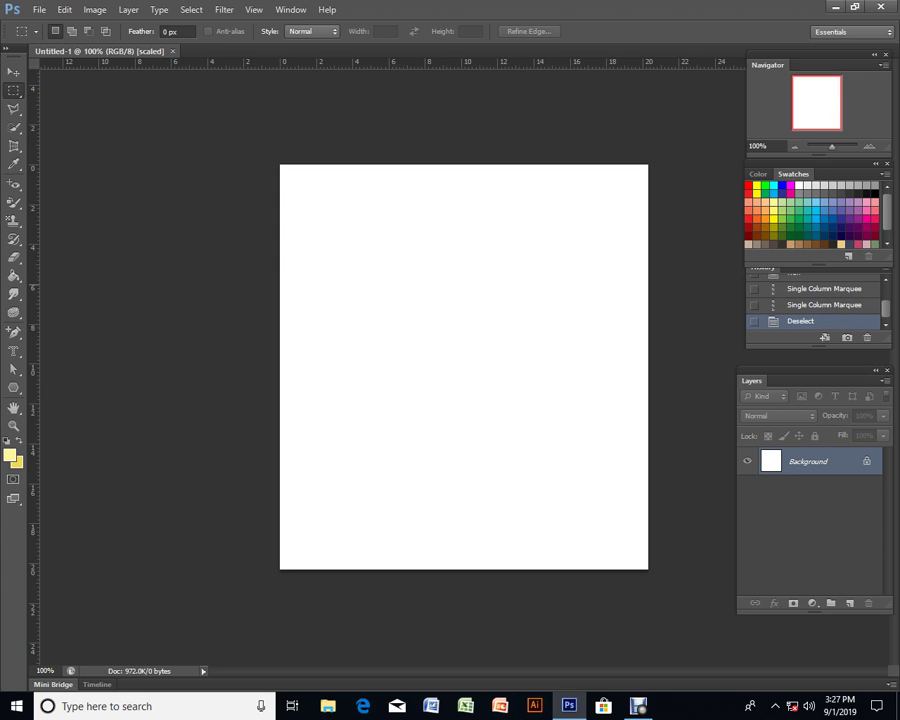
- Draw a wide rectangular selection in the upper middle of the canvas and add empty Layer 1
left_click_drag(325, 252, 599, 393)
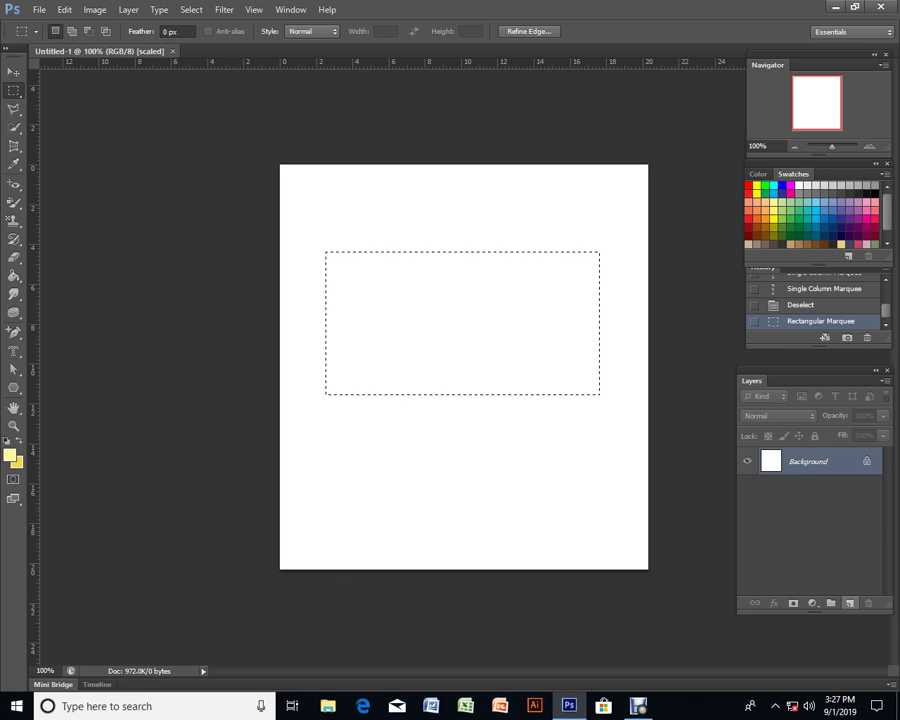
left_click(849, 604)
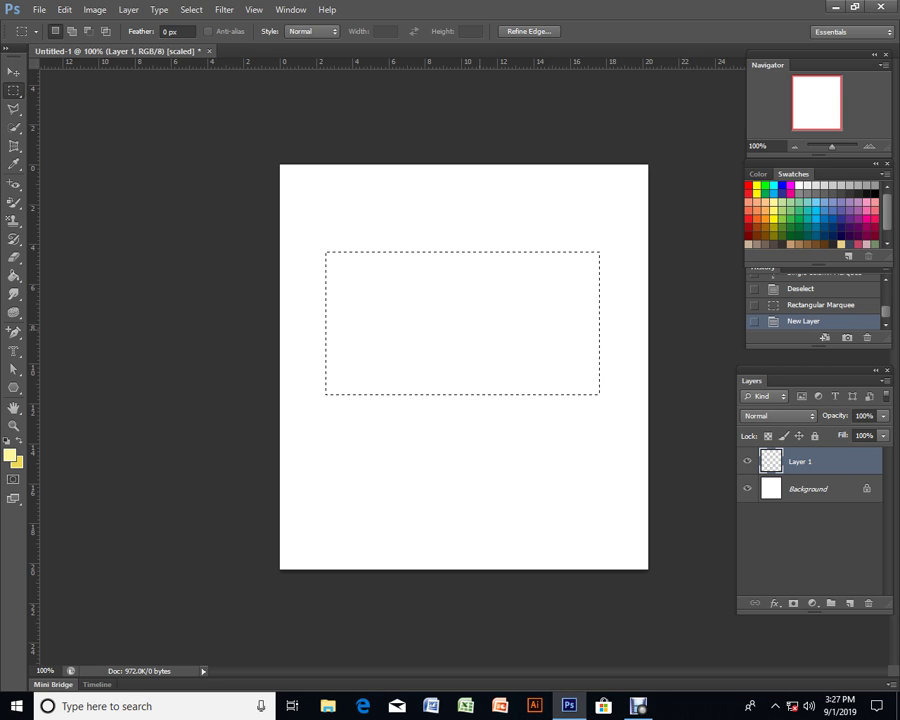
left_click(64, 9)
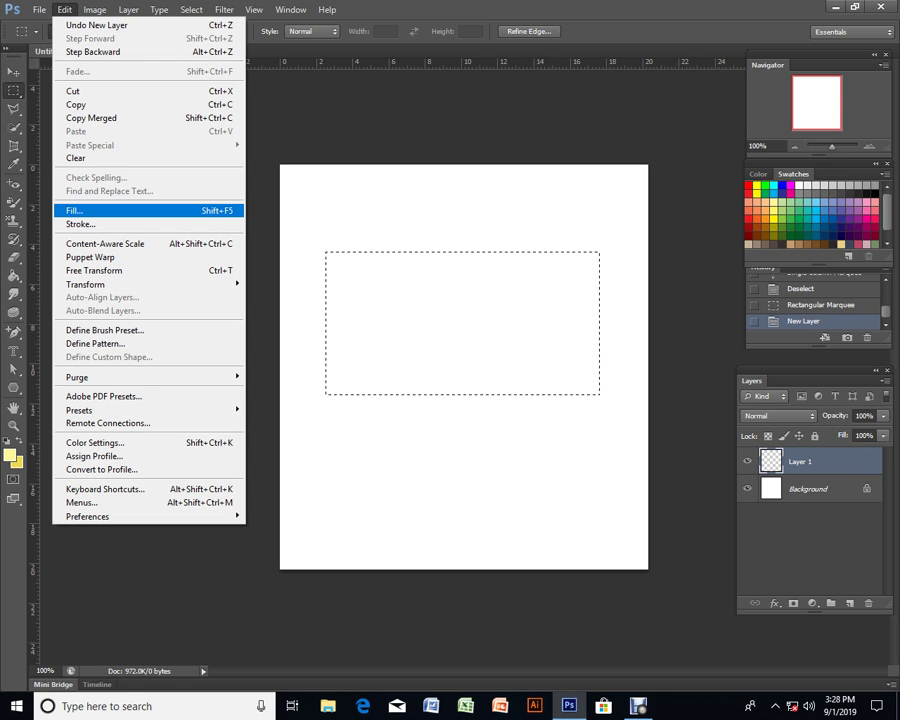
- Start an Edit > Fill with a custom colour, then cancel it without filling
left_click(90, 210)
left_click(436, 216)
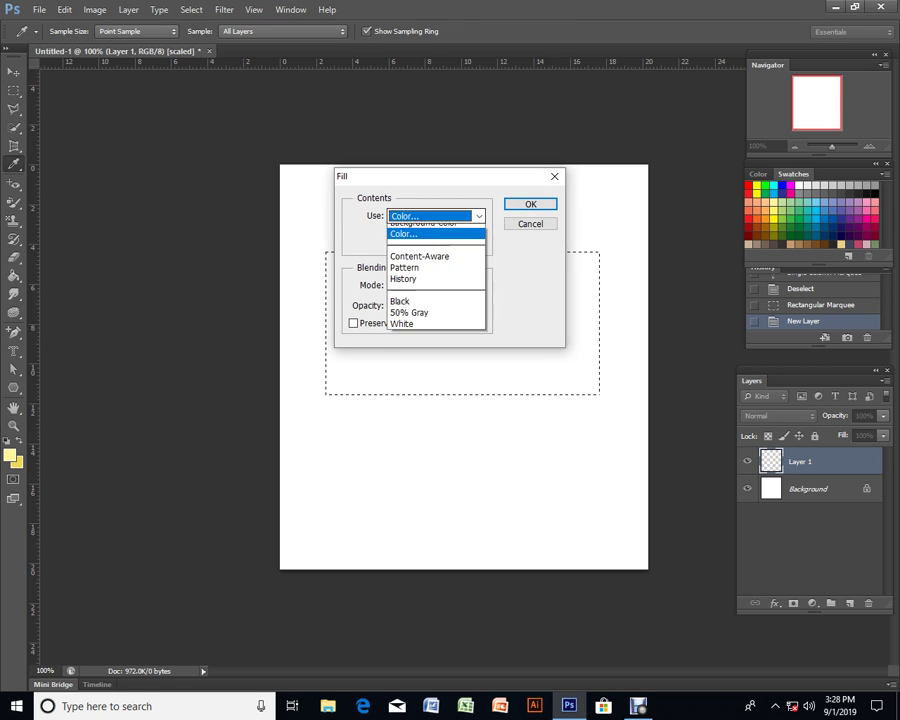
left_click(404, 253)
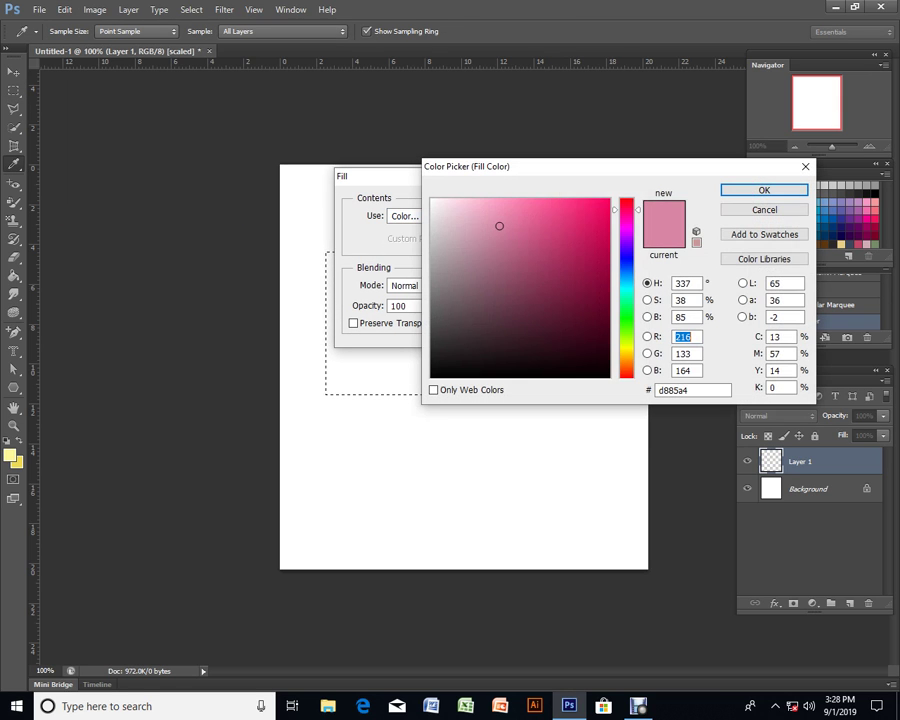
left_click(779, 207)
key("Escape")
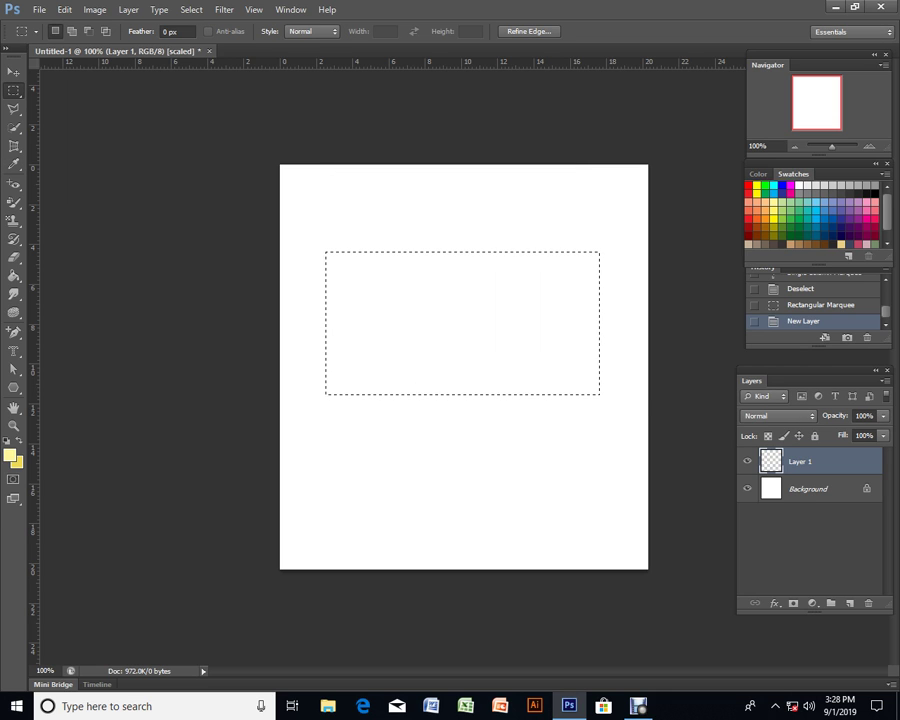
- Set the foreground colour to strong green 01a027 in the Color Picker
left_click(10, 456)
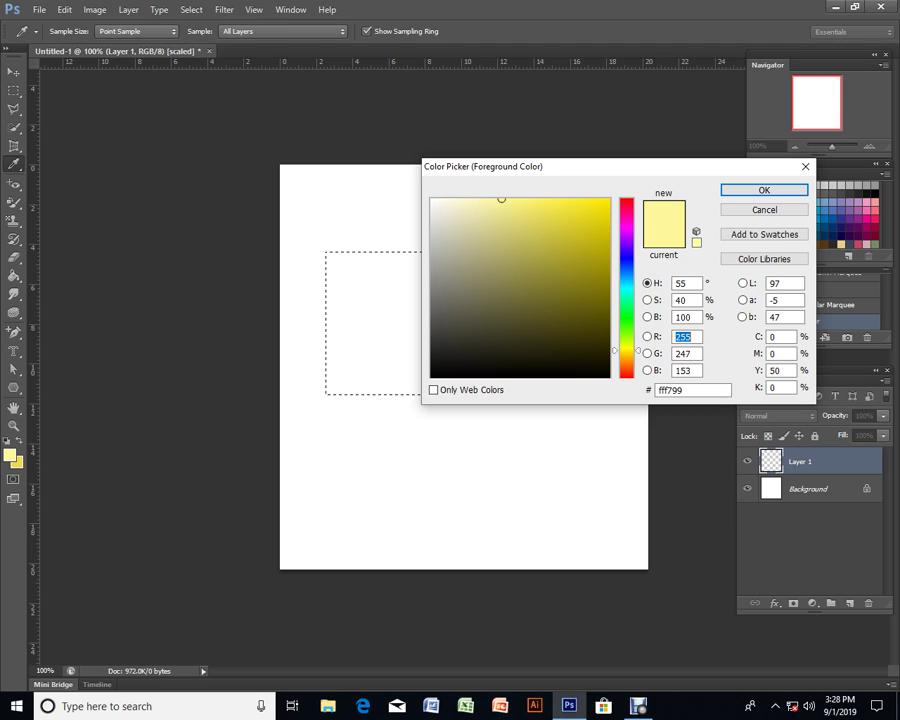
left_click(626, 311)
left_click(607, 265)
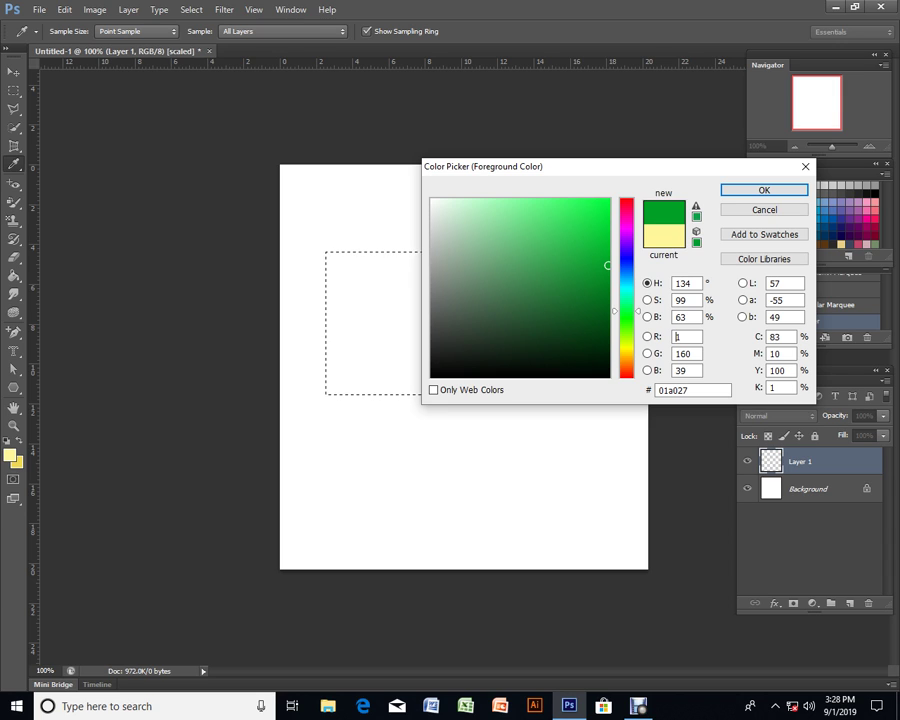
key("Return")
key("m")
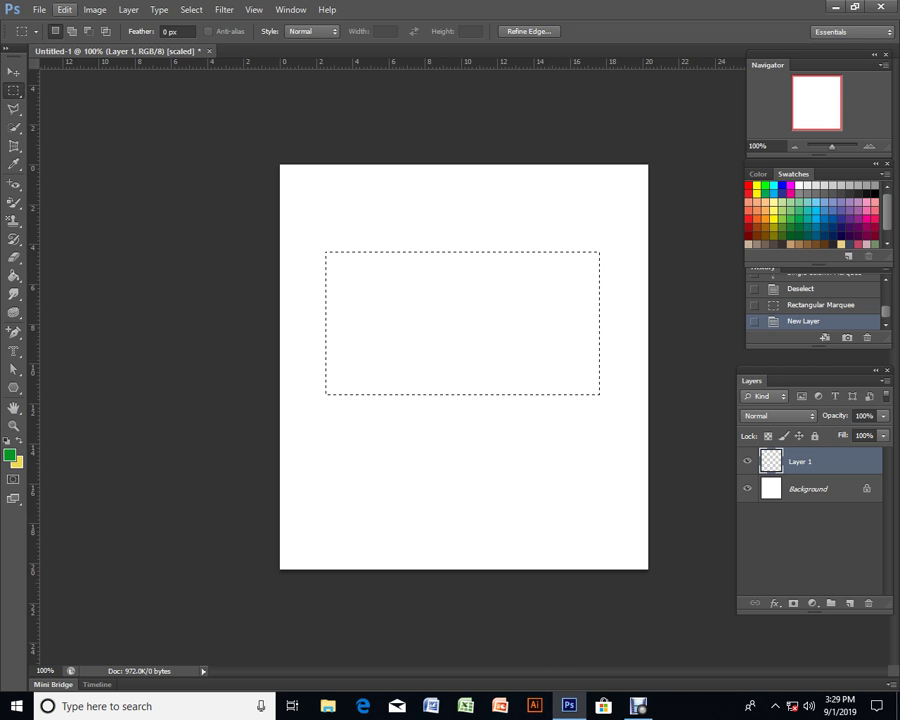
- Fill the rectangular selection on Layer 1 with the green Foreground Color
left_click(64, 10)
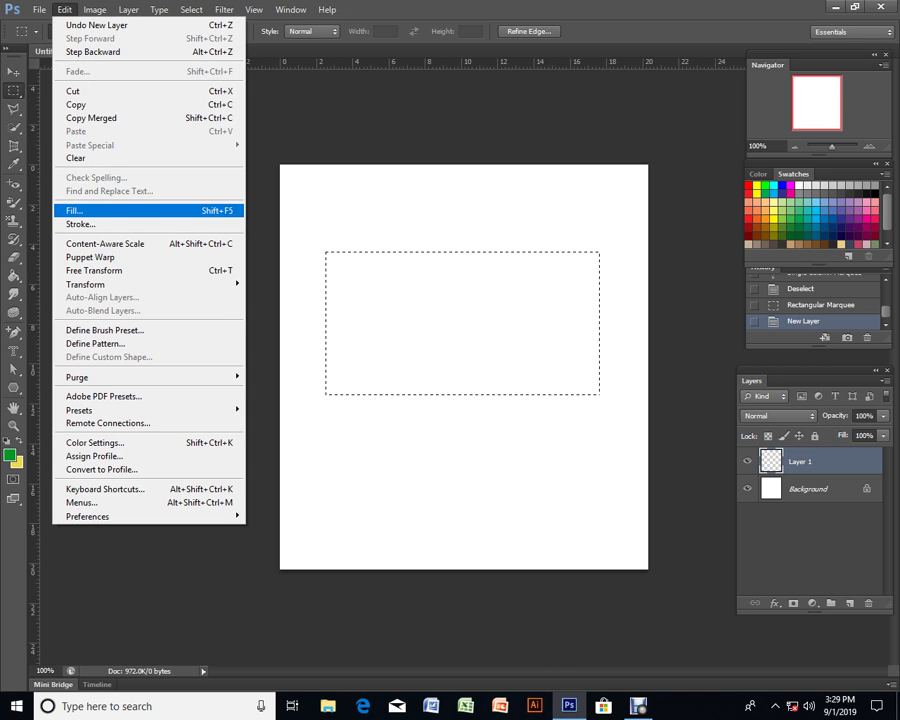
left_click(100, 211)
left_click(435, 216)
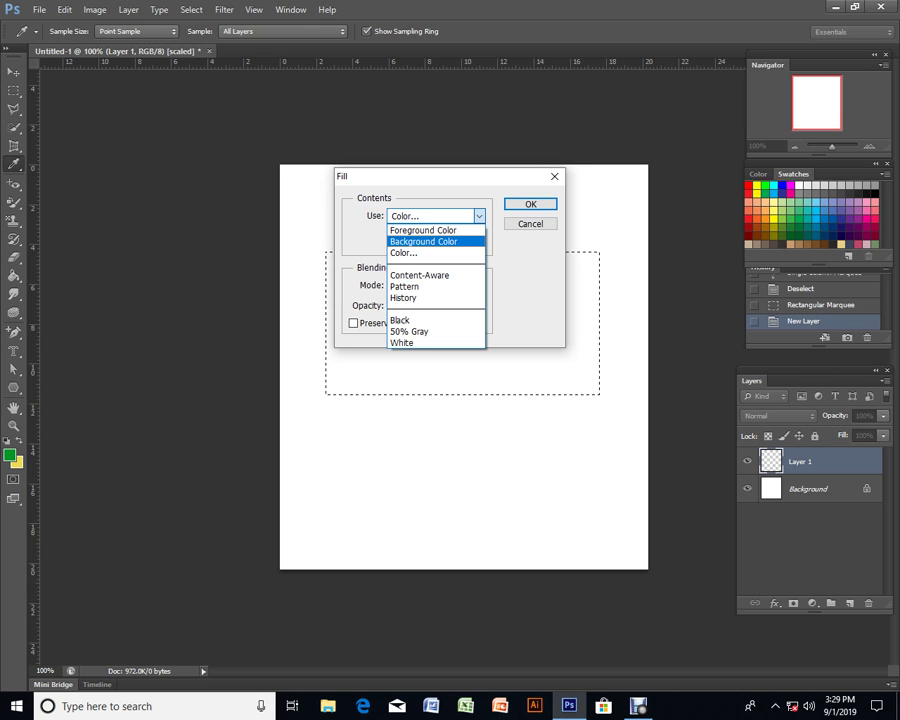
key("Up")
key("Return")
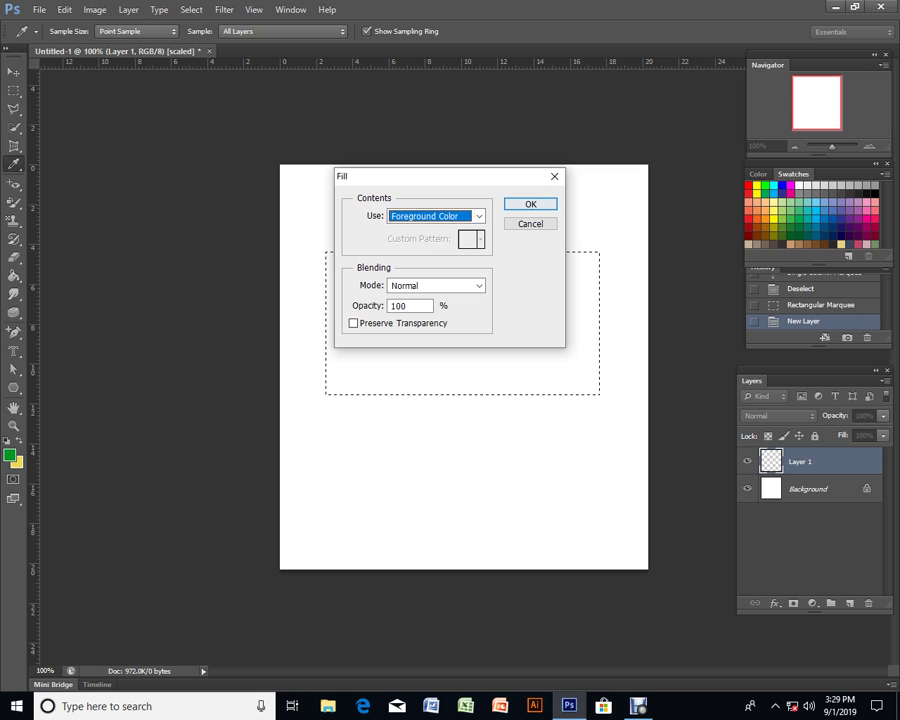
key("Return")
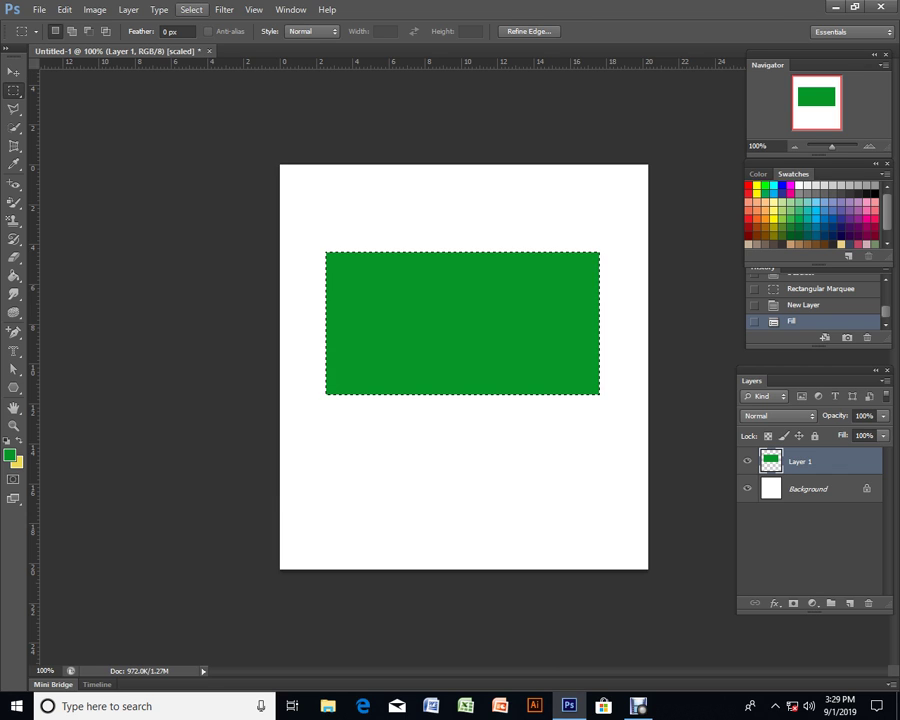
- Deselect and shift the green rectangle slightly left with the Move tool
left_click(191, 10)
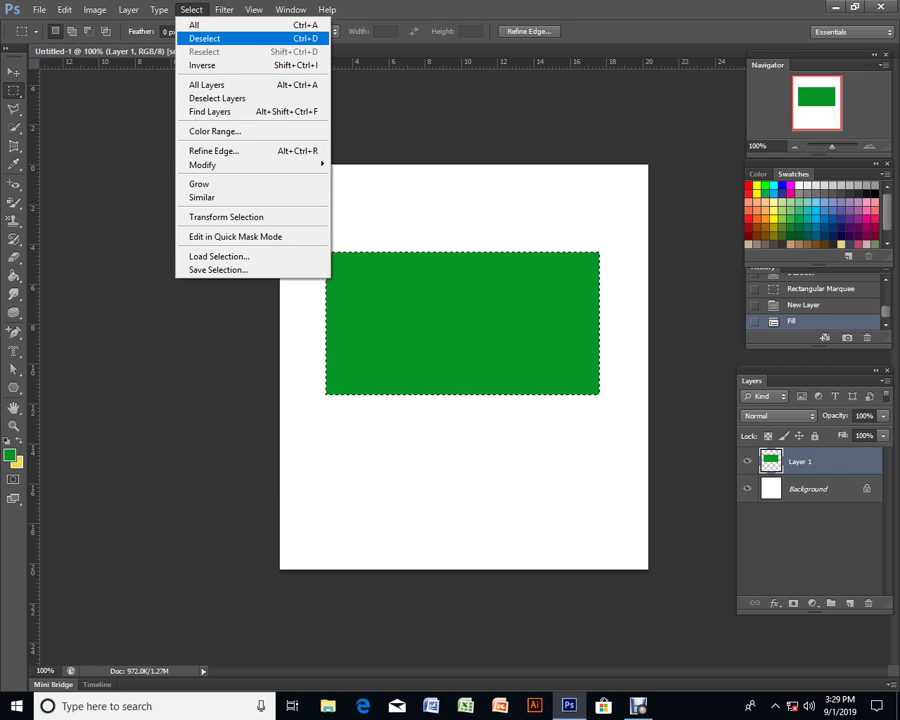
left_click(210, 38)
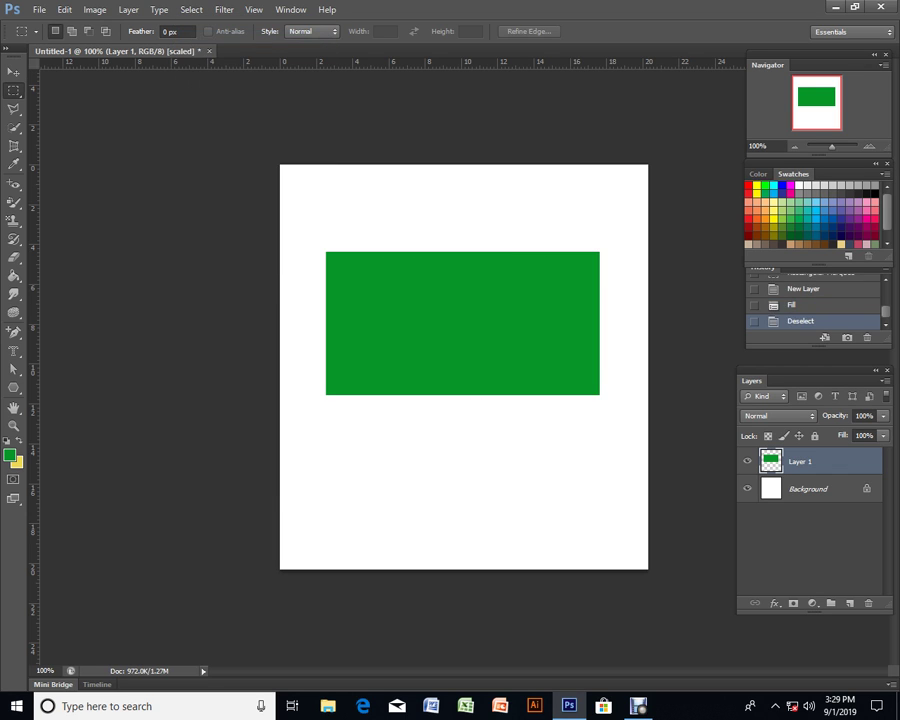
left_click(14, 72)
mouse_move(474, 270)
left_mouse_down()
mouse_move(500, 259)
mouse_move(481, 235)
mouse_move(459, 270)
left_mouse_up()
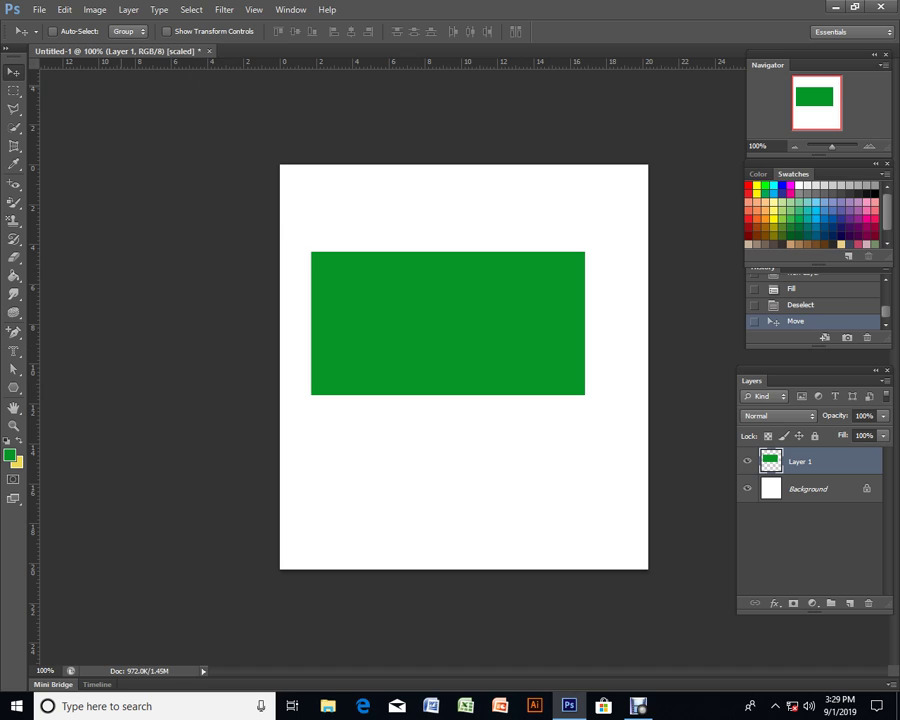
- Switch to the Elliptical Marquee and try an oval selection below the green rectangle
key("m")
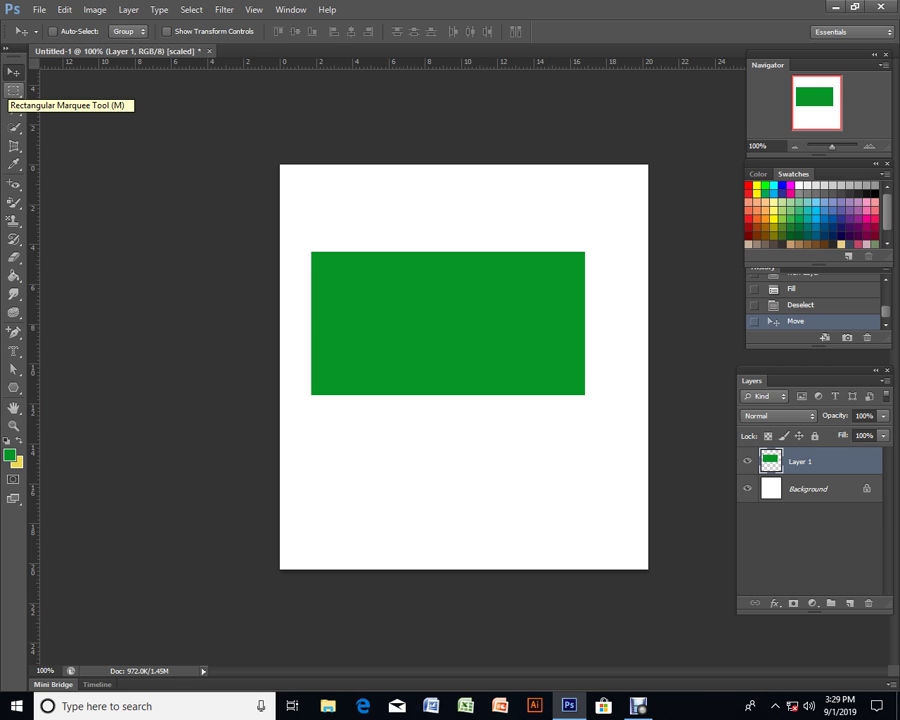
left_click_drag(13, 90, 90, 101)
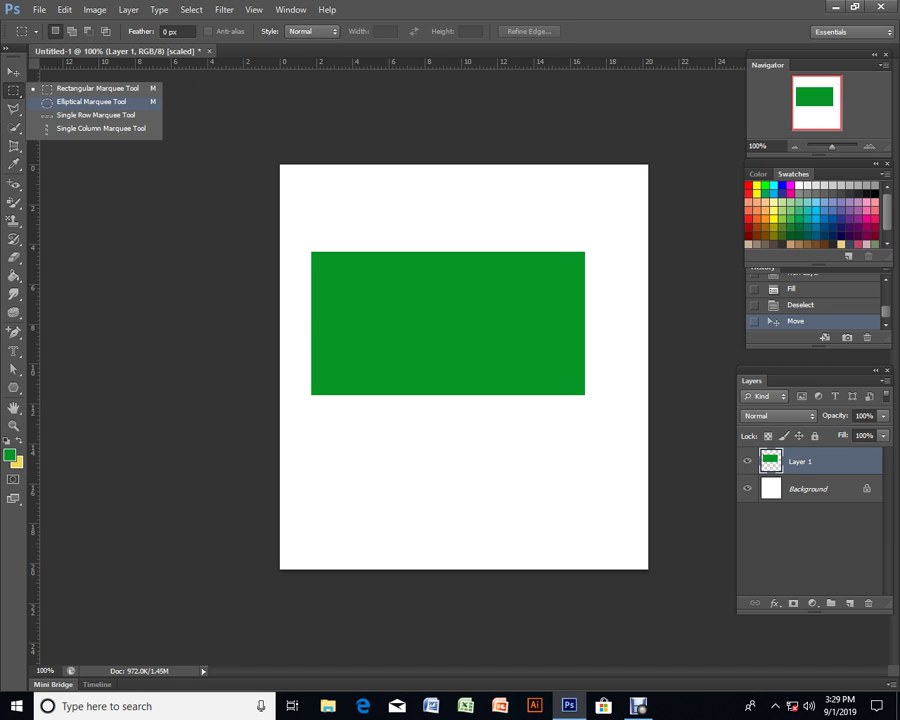
left_click(90, 101)
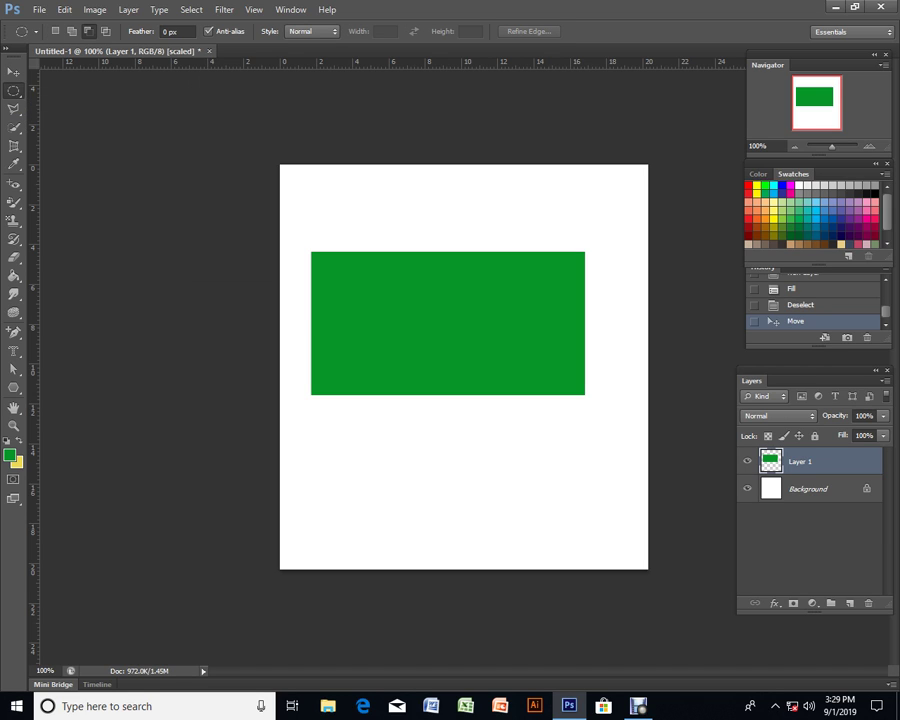
mouse_move(364, 446)
left_mouse_down()
mouse_move(479, 535)
mouse_move(439, 567)
left_mouse_up()
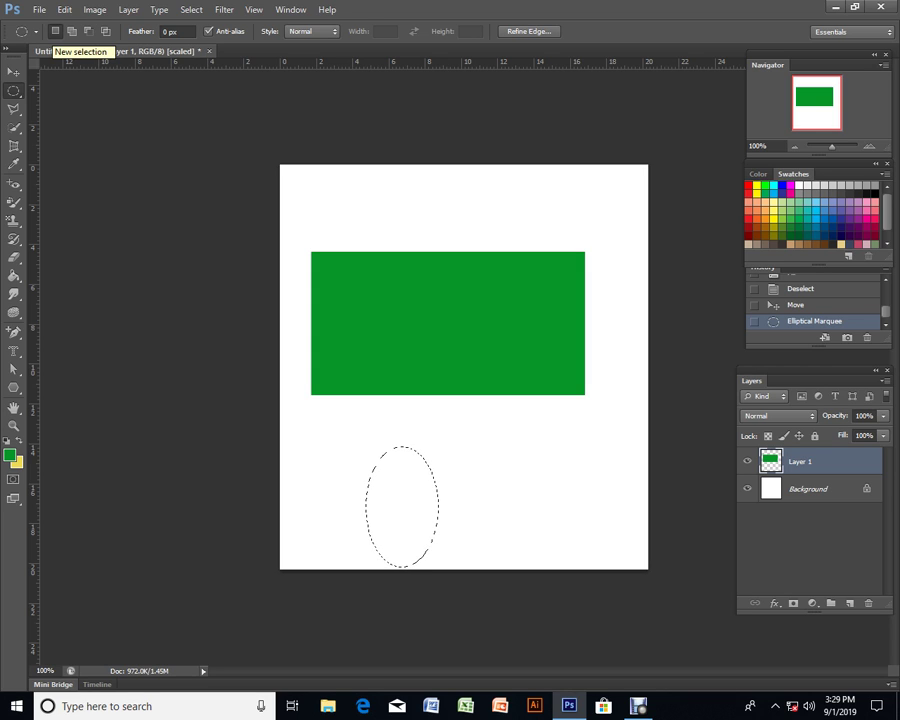
left_click(72, 31)
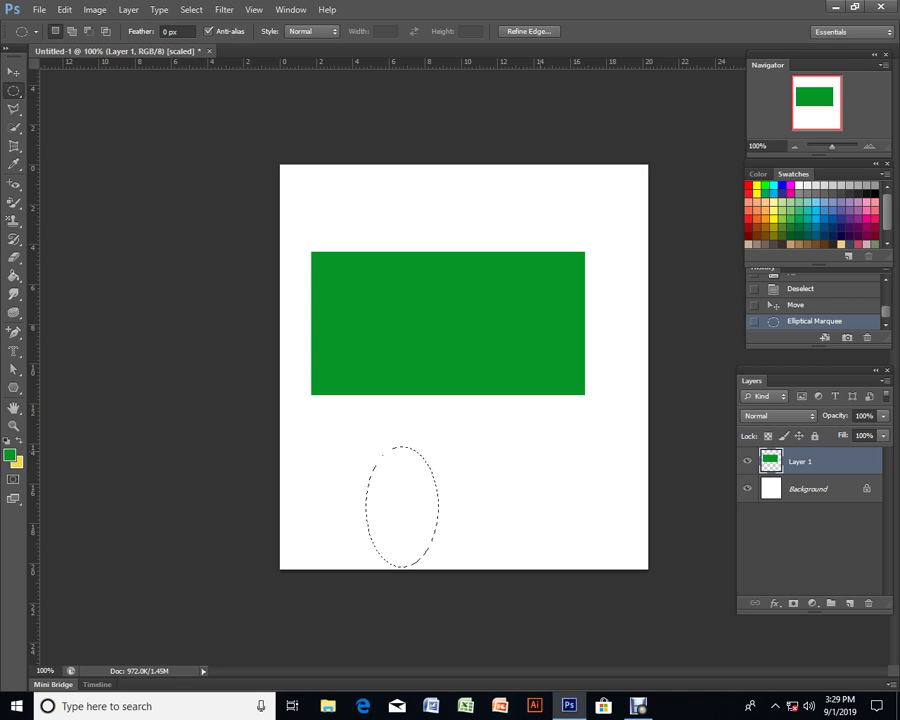
left_click(452, 499)
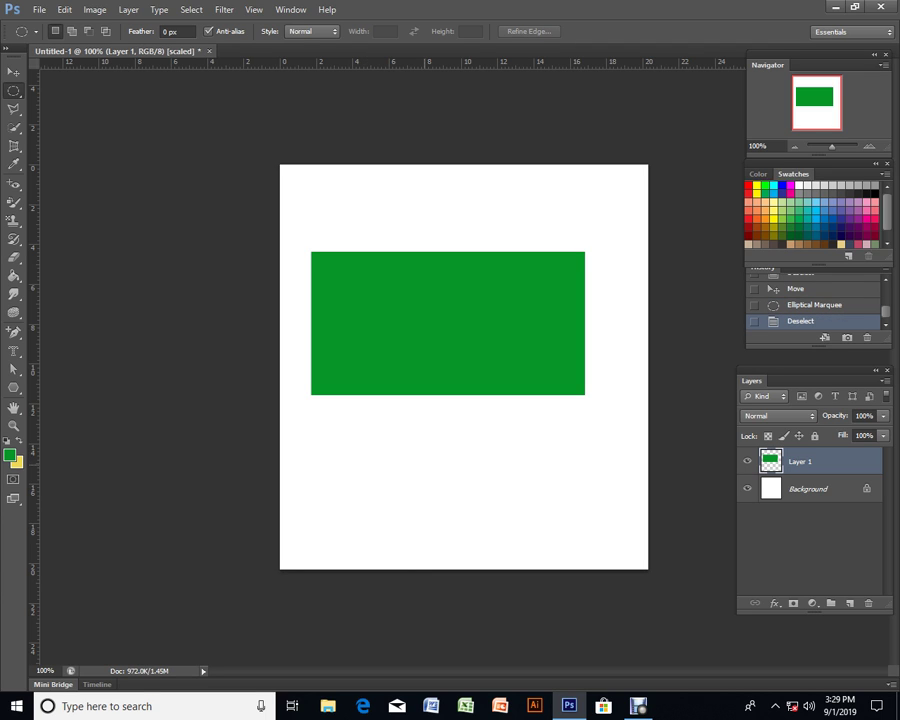
- Draw a circular selection below the green rectangle and add empty Layer 2
key("alt")
left_click_drag(403, 435, 472, 498)
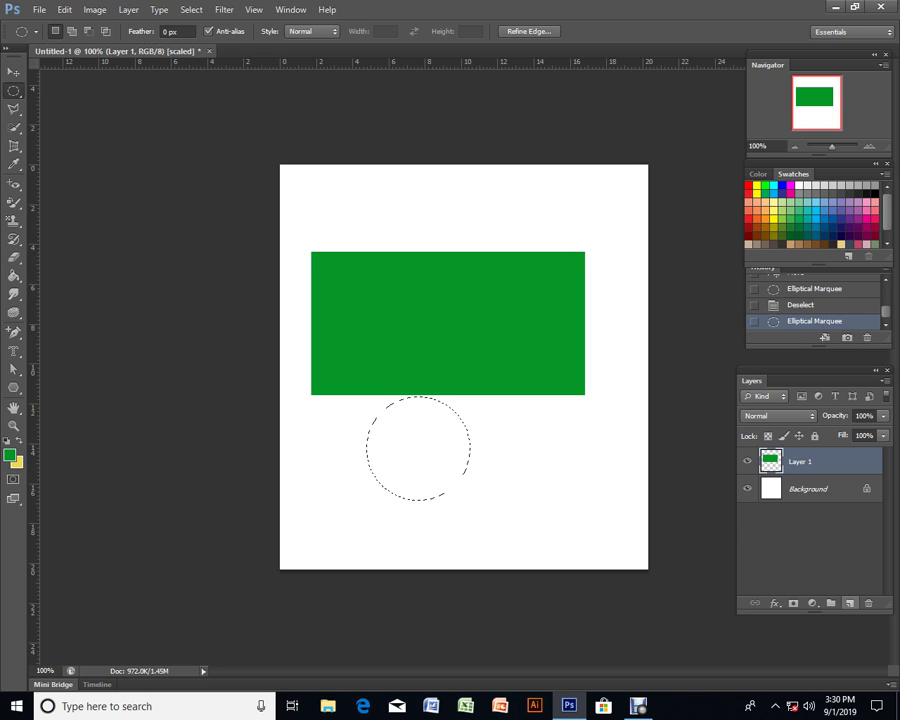
left_click(849, 603)
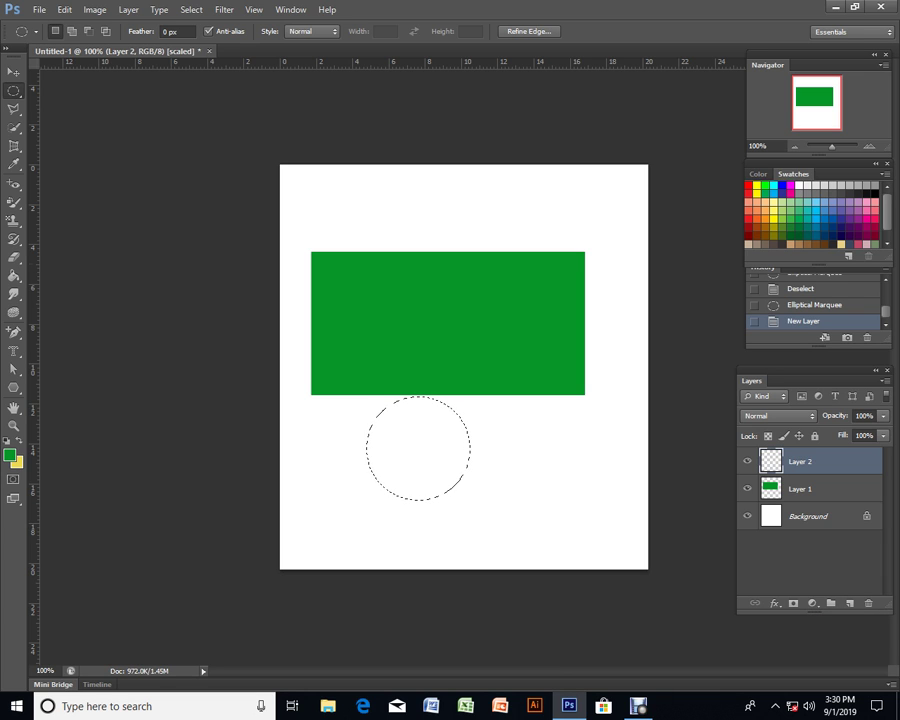
- Cancel the Fill dialog and set the background colour to bright red
left_click(64, 9)
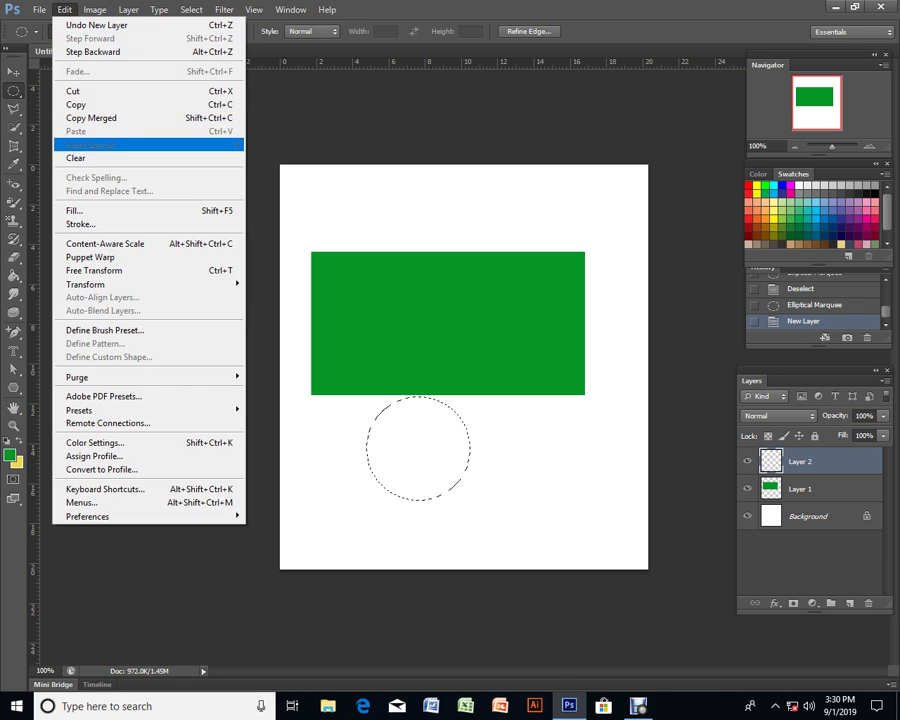
left_click(75, 210)
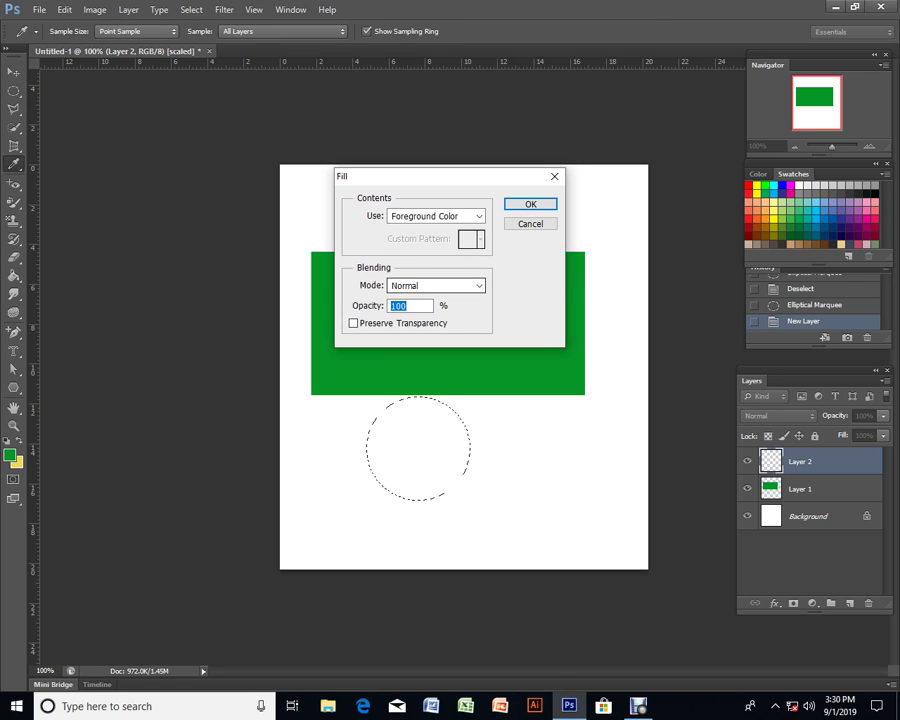
key("Escape")
key("m")
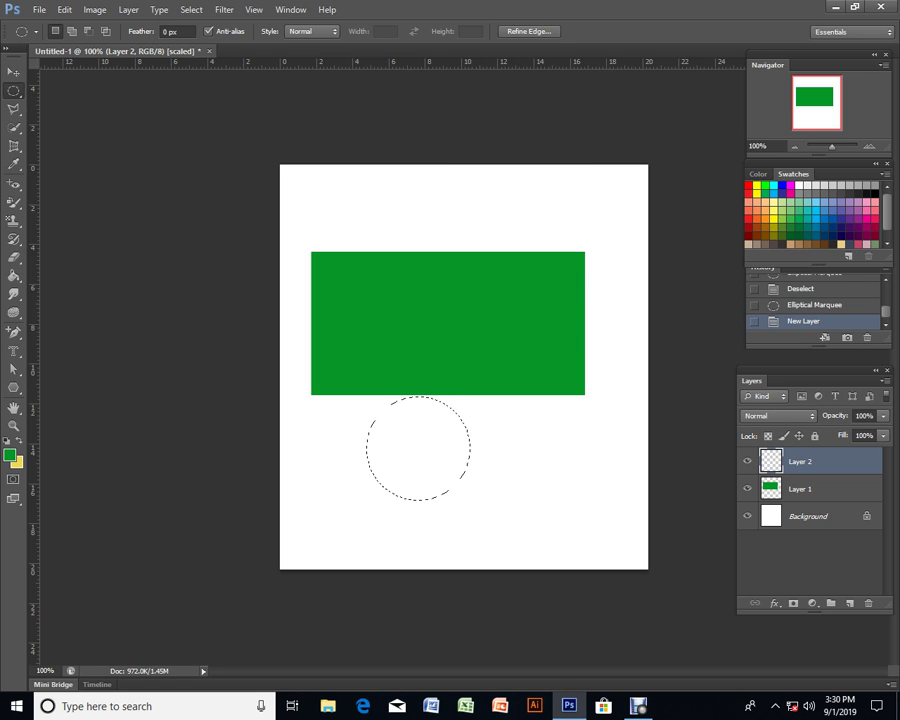
left_click(16, 461)
left_click(626, 200)
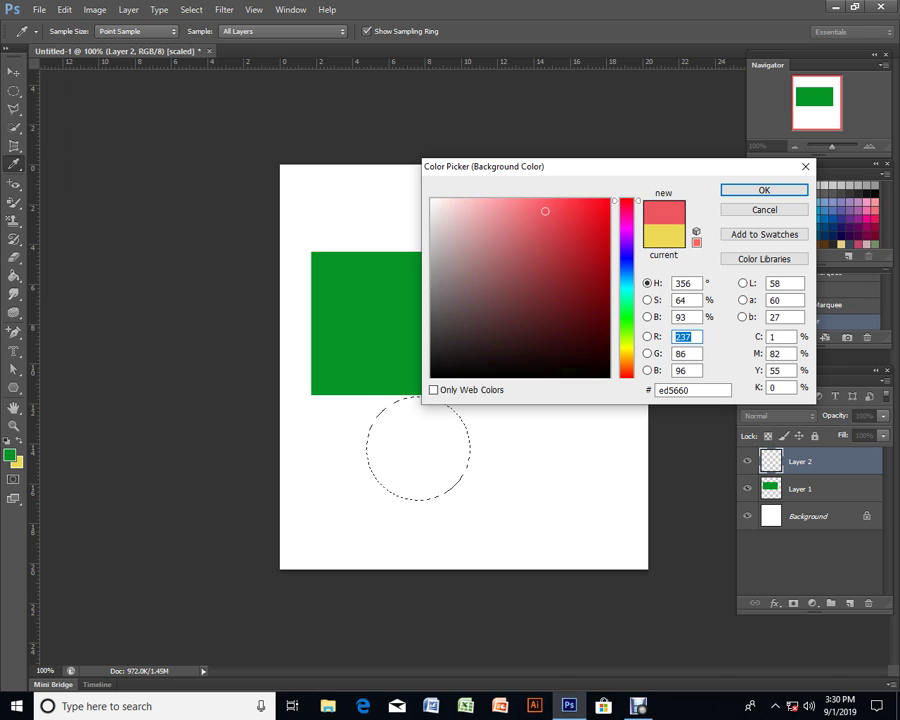
left_click_drag(599, 207, 609, 201)
key("Return")
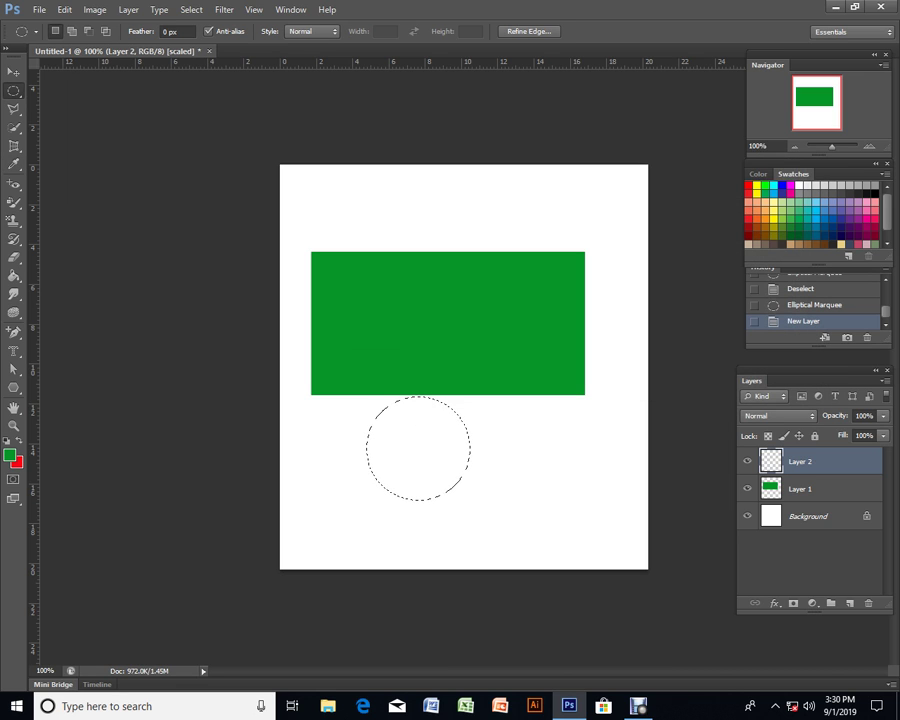
- Fill the circle on Layer 2 with the red Background Color, then deselect
left_click(64, 9)
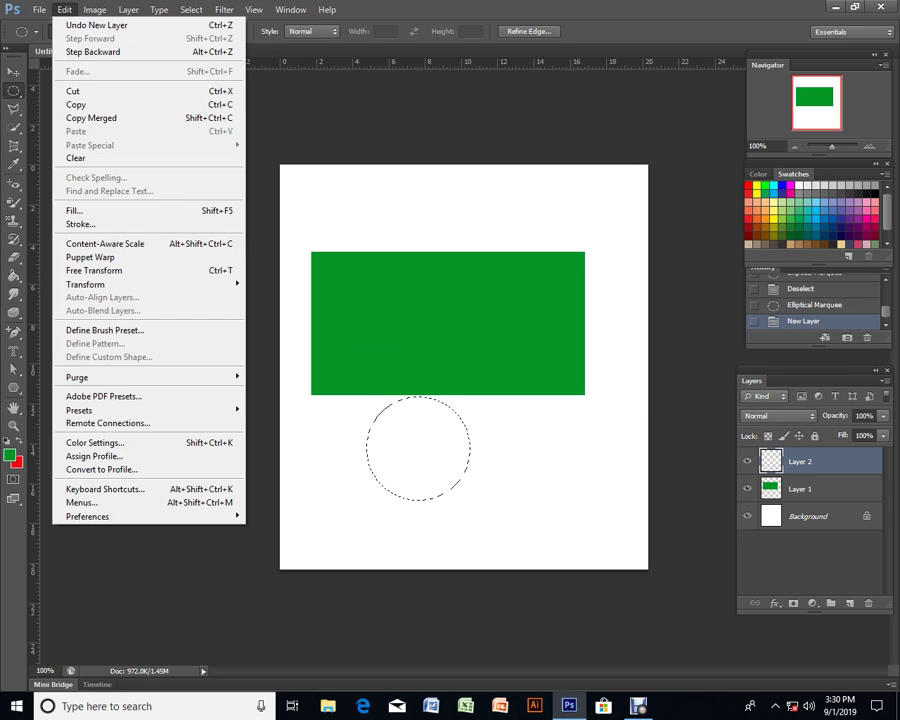
left_click(74, 211)
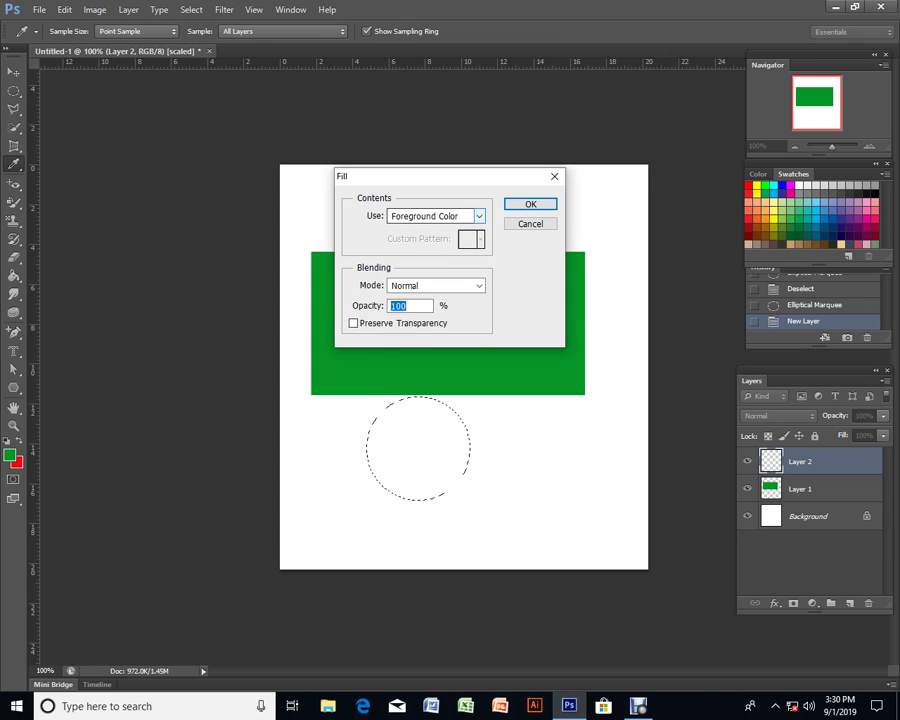
left_click(436, 216)
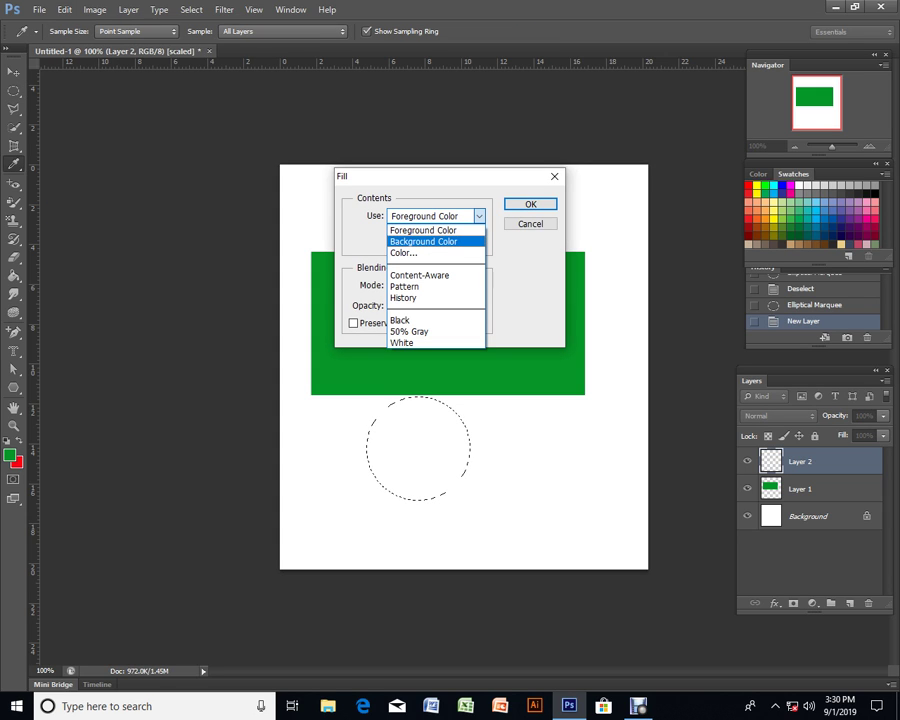
key("Return")
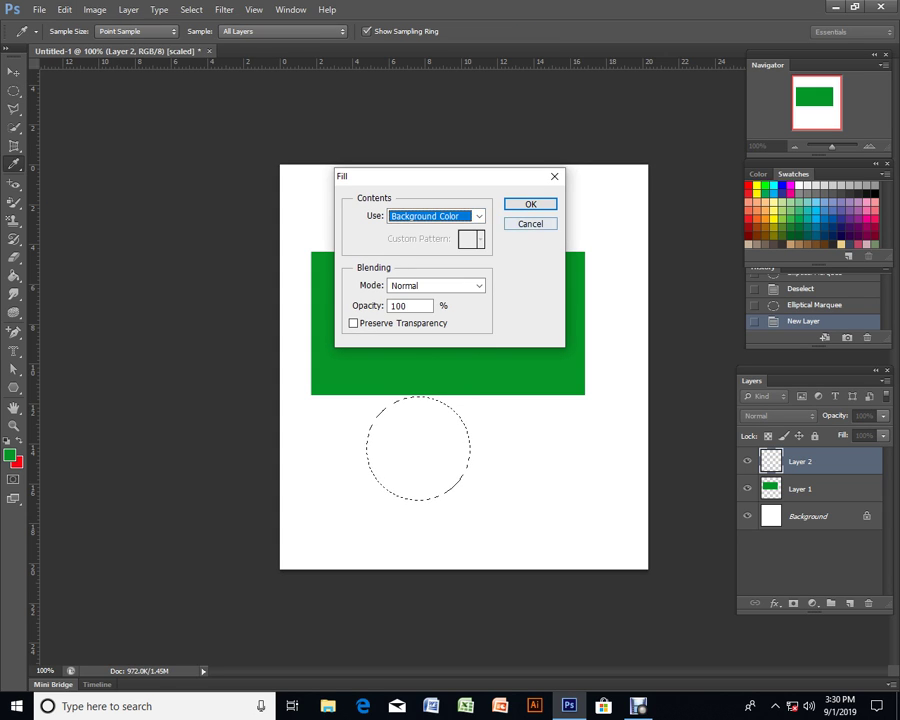
key("Return")
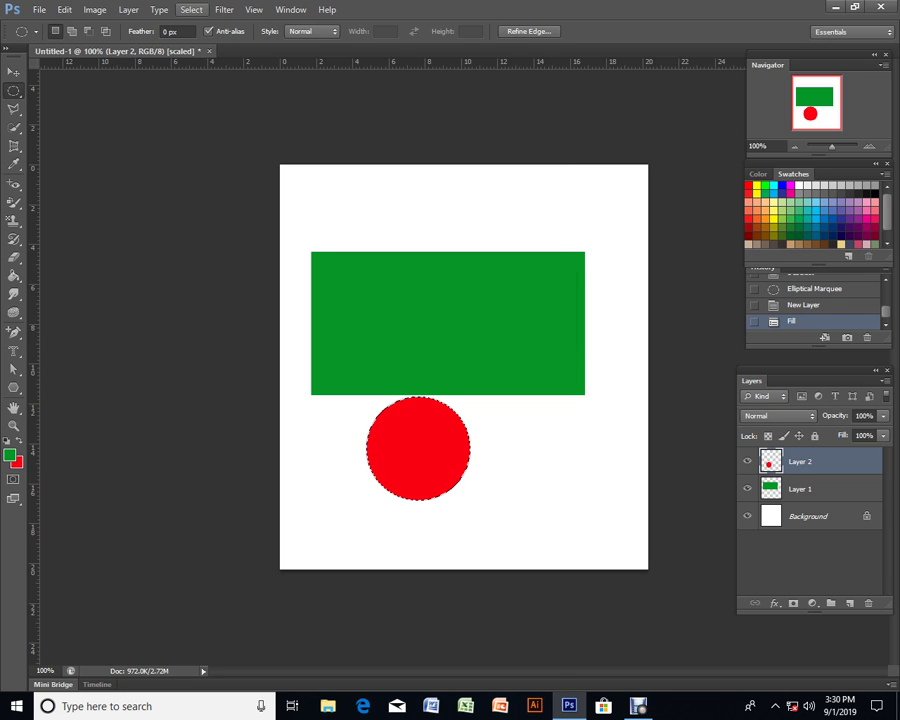
left_click(191, 9)
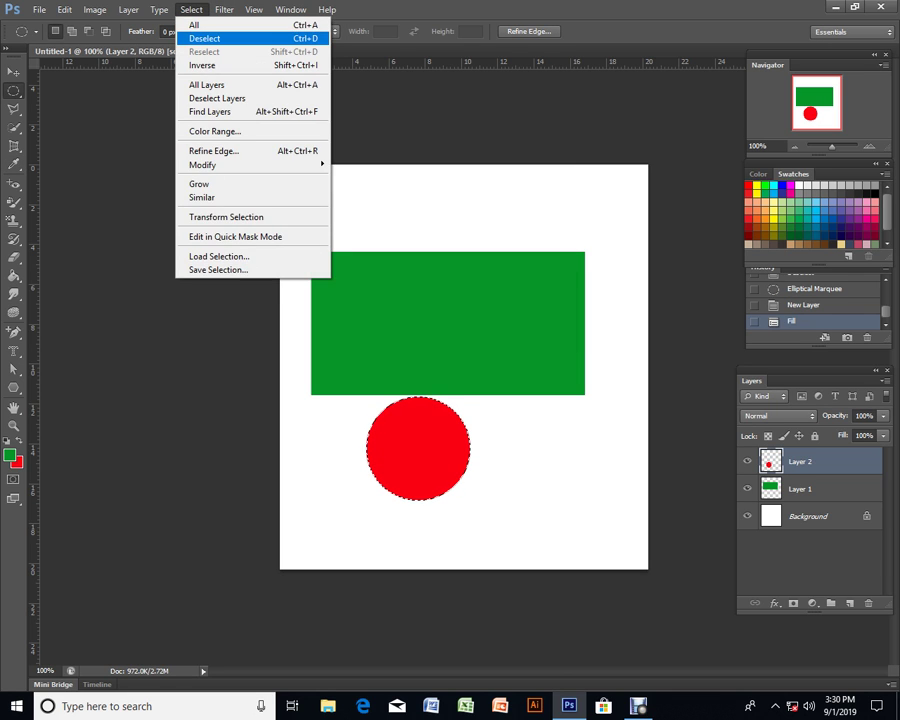
left_click(200, 36)
- Move the red circle onto the green rectangle, then shift the rectangle down and right
key("v")
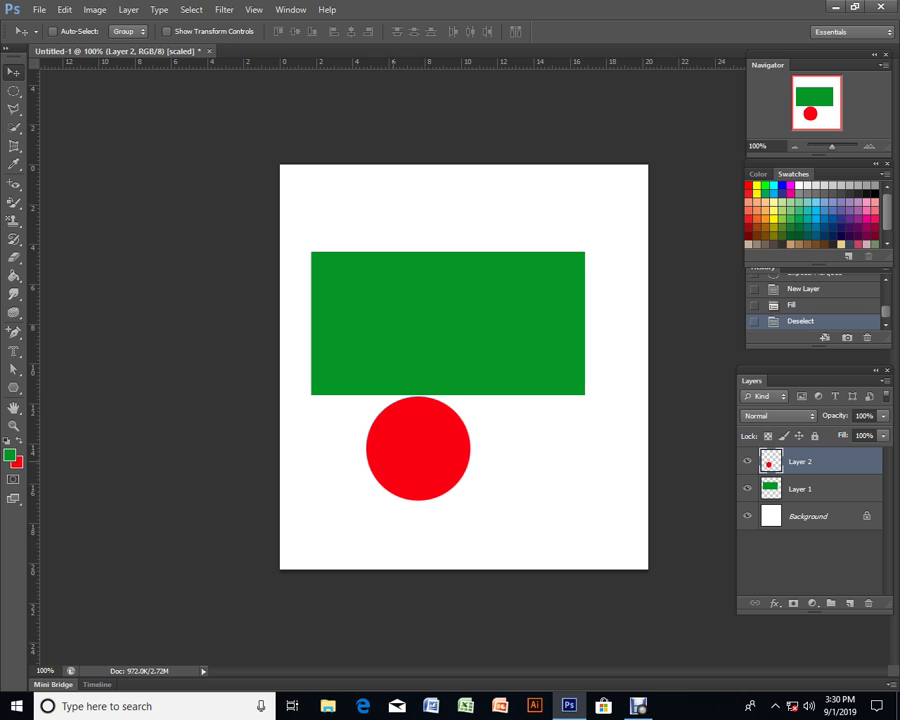
left_click_drag(416, 425, 445, 300)
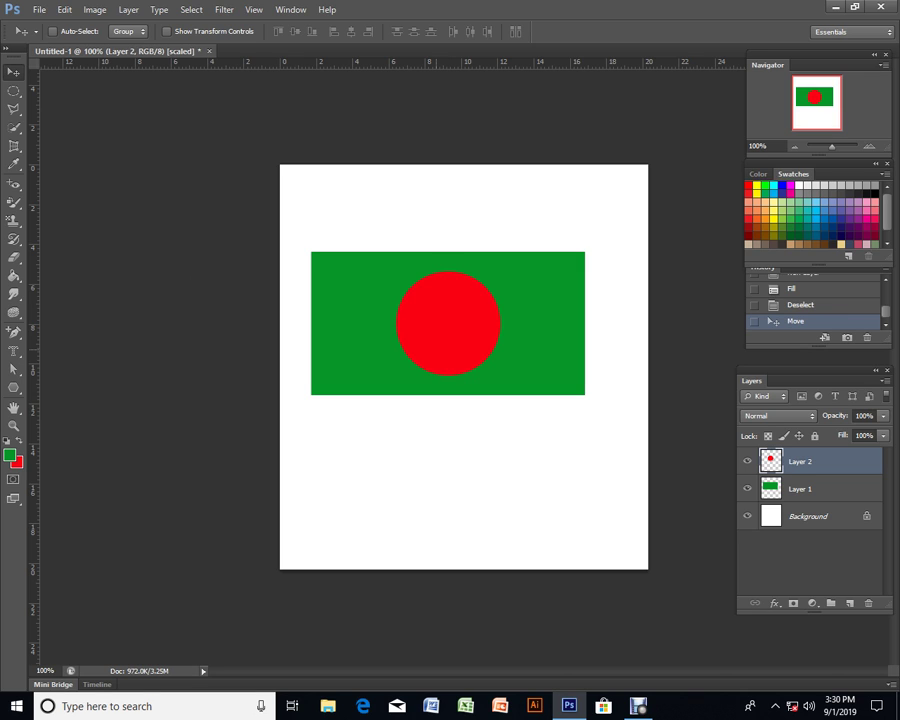
left_click_drag(448, 323, 440, 323)
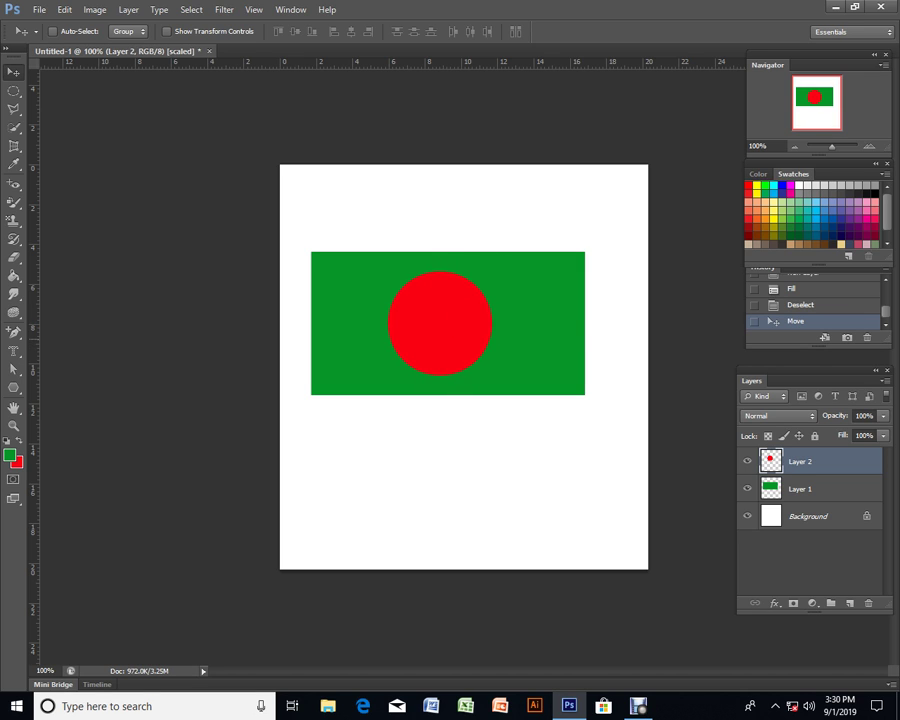
left_click_drag(540, 295, 548, 295)
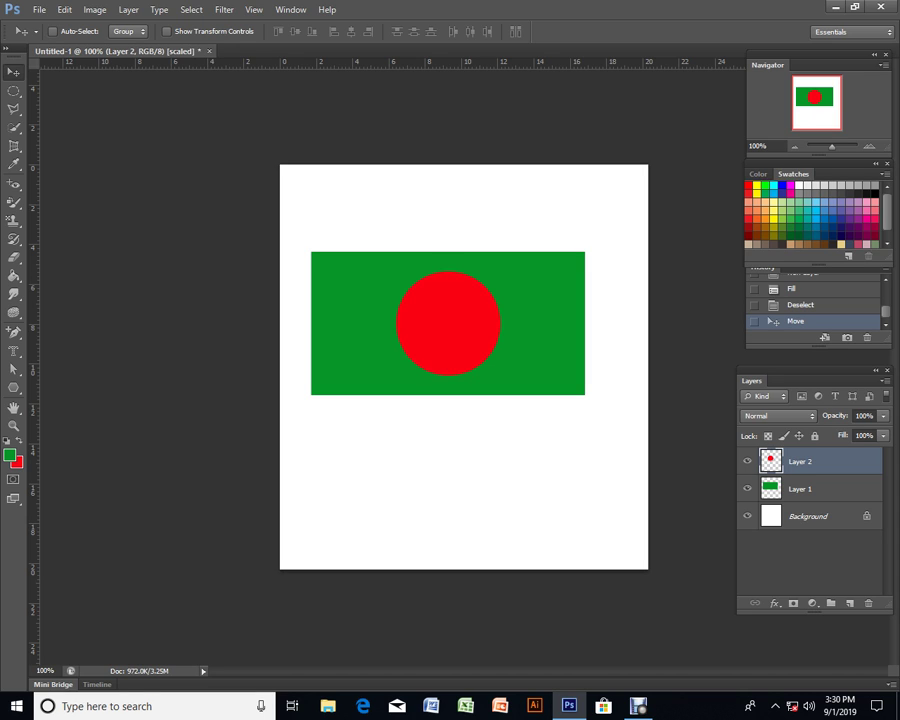
key("alt+bracketleft")
left_click_drag(547, 306, 560, 386)
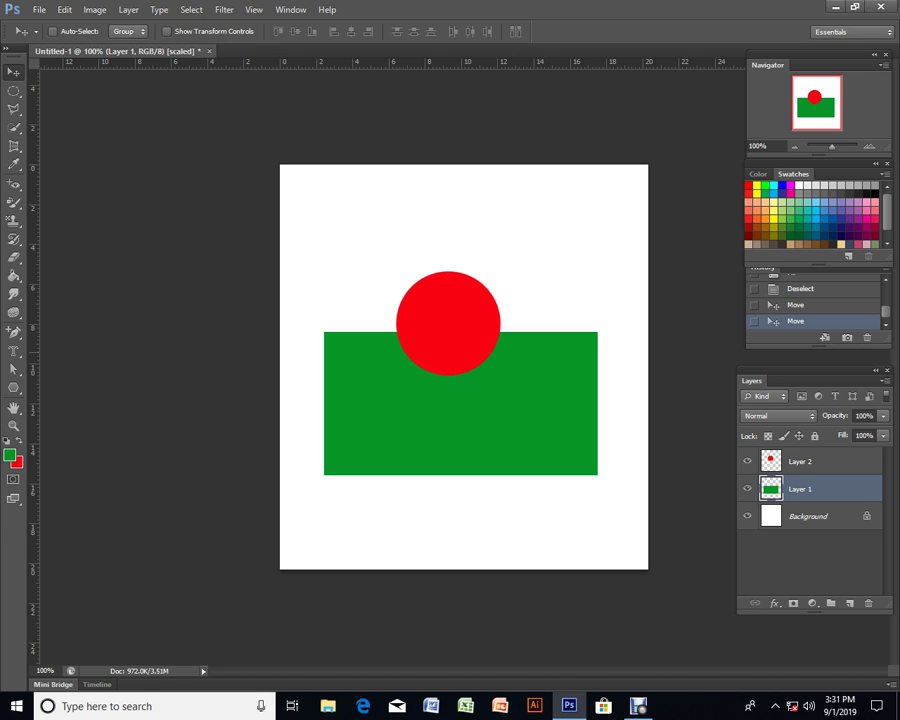
- Alternately select Layer 2 and Layer 1 and drag them until the circle sits inside the rectangle
right_click(436, 322)
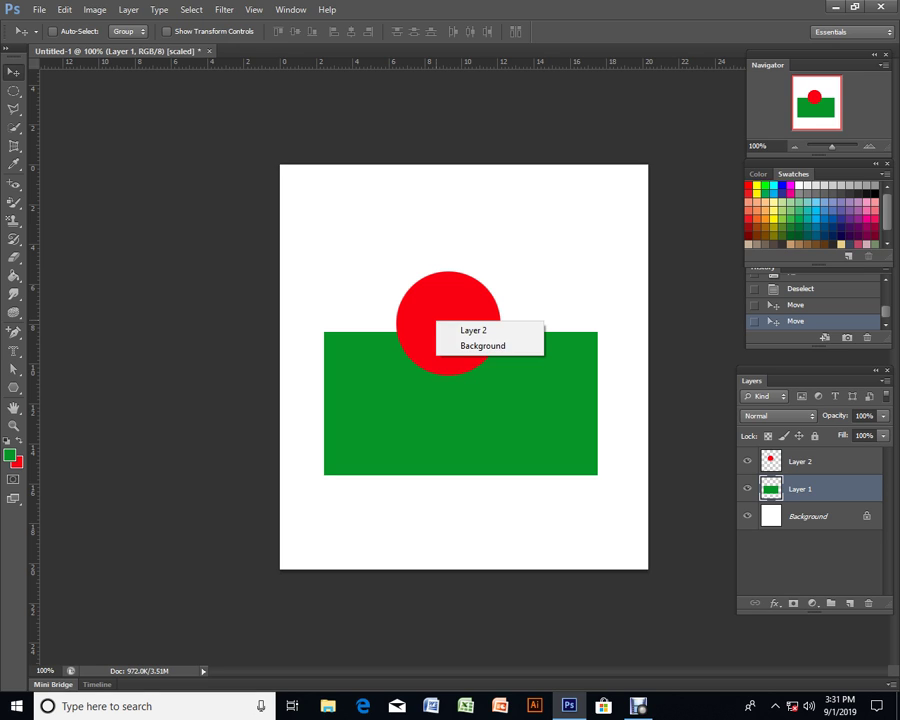
left_click(473, 330)
left_click_drag(473, 330, 486, 411)
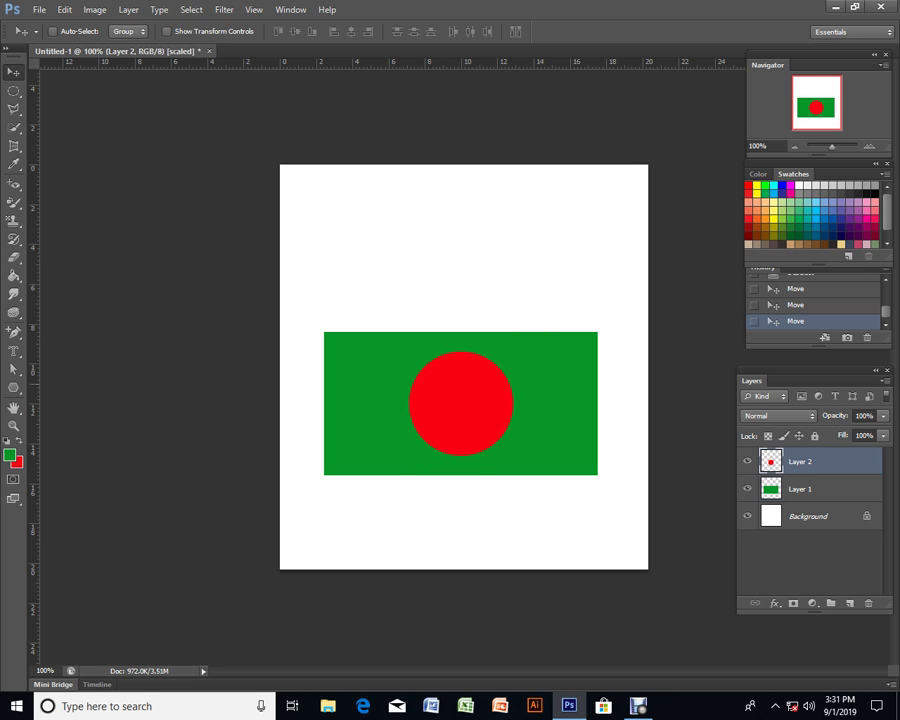
right_click(542, 362)
left_click(580, 369)
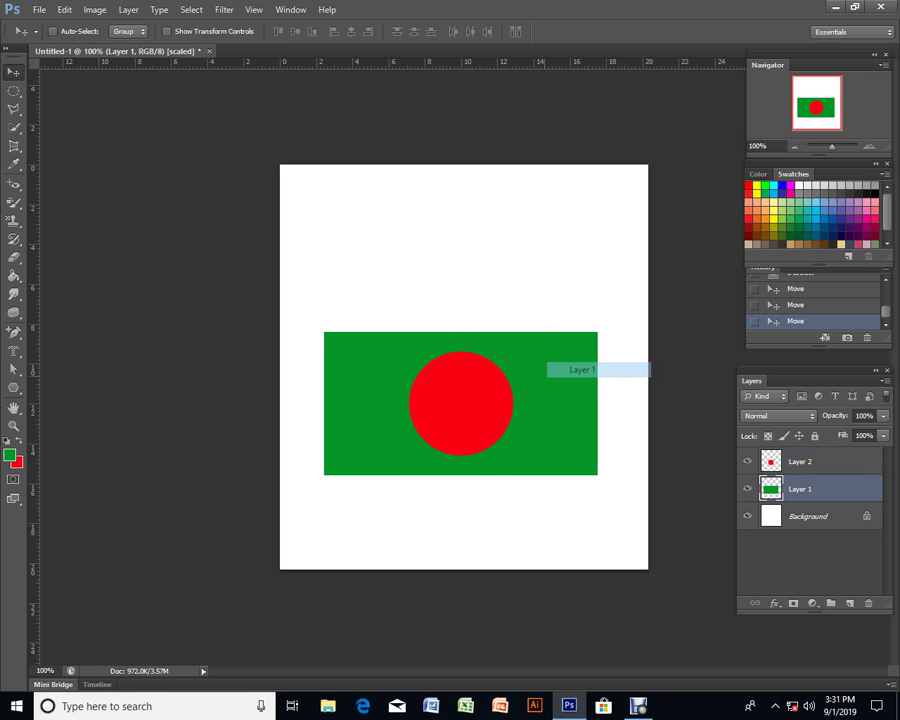
left_click_drag(550, 369, 543, 274)
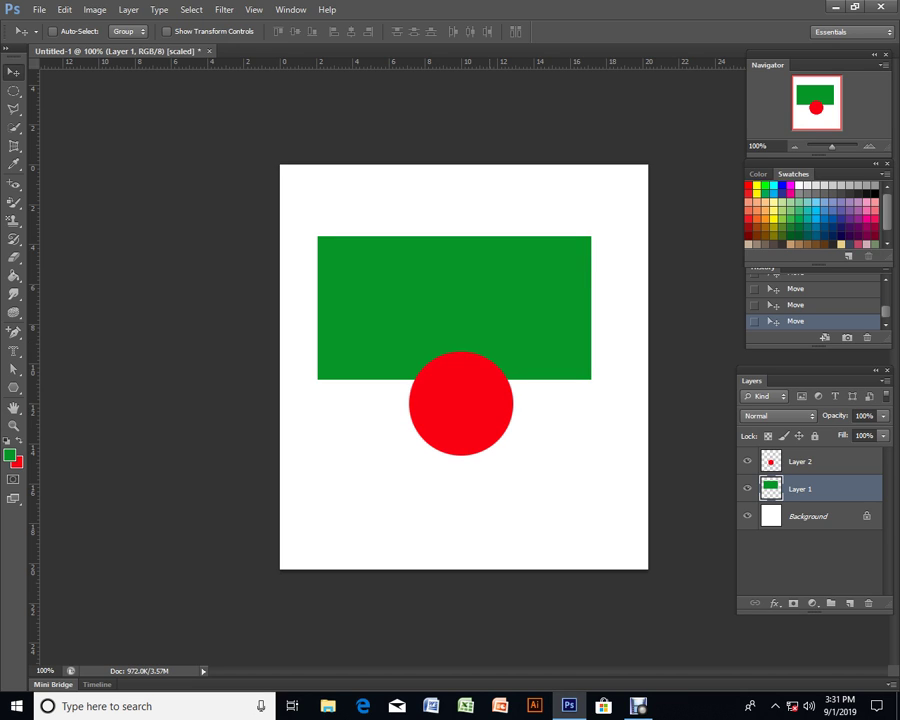
right_click(480, 404)
left_click(532, 411)
mouse_move(457, 377)
left_mouse_down()
mouse_move(440, 257)
mouse_move(456, 281)
left_mouse_up()
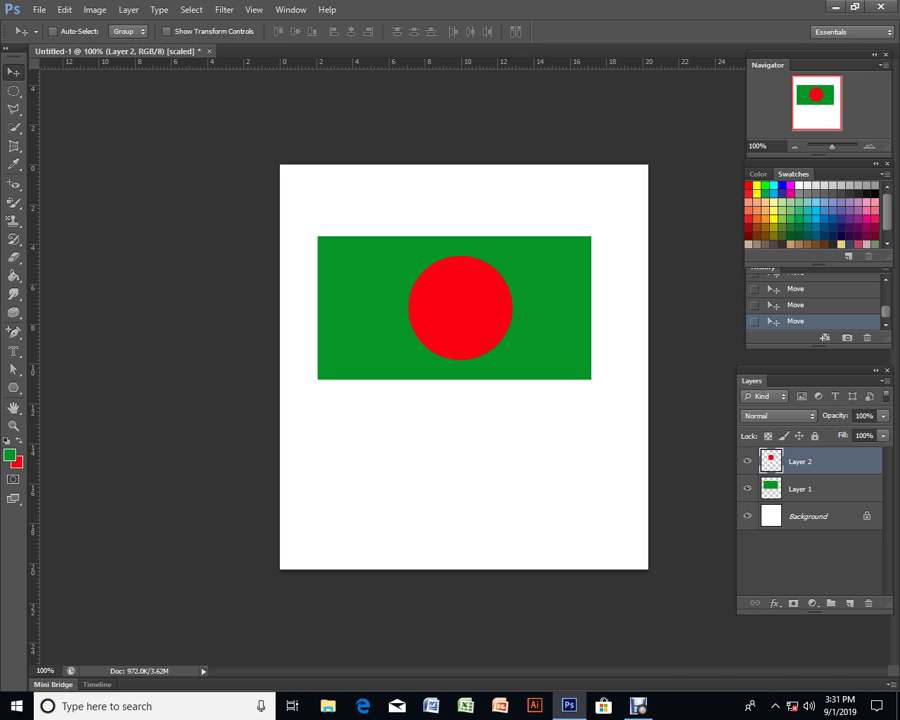
- Cycle the active layer between Layer 1 and Layer 2, and move the Layers panel left
key("alt+bracketleft")
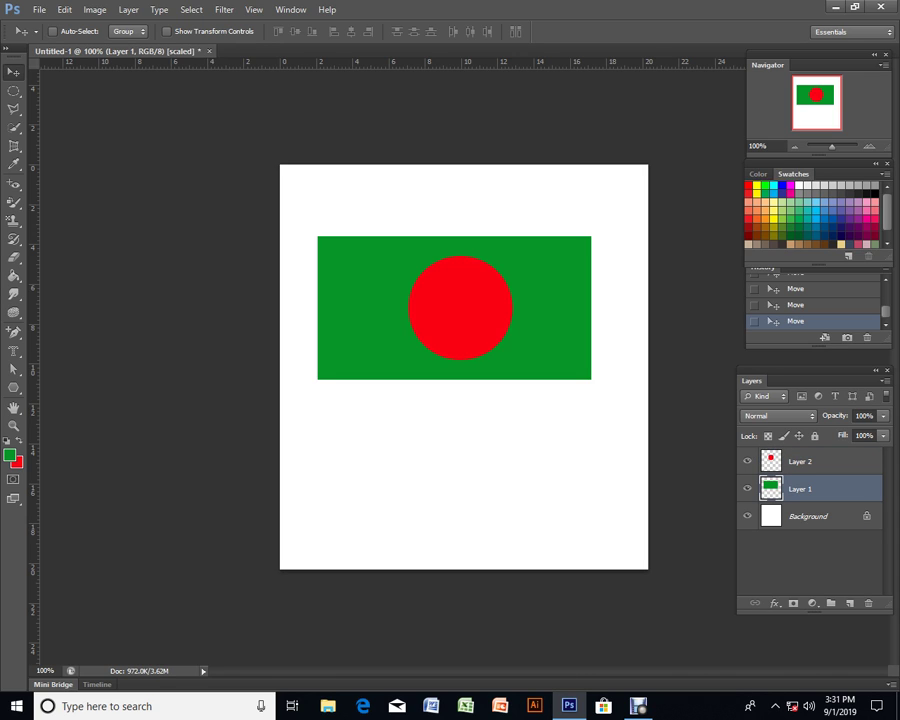
key("alt+bracketright")
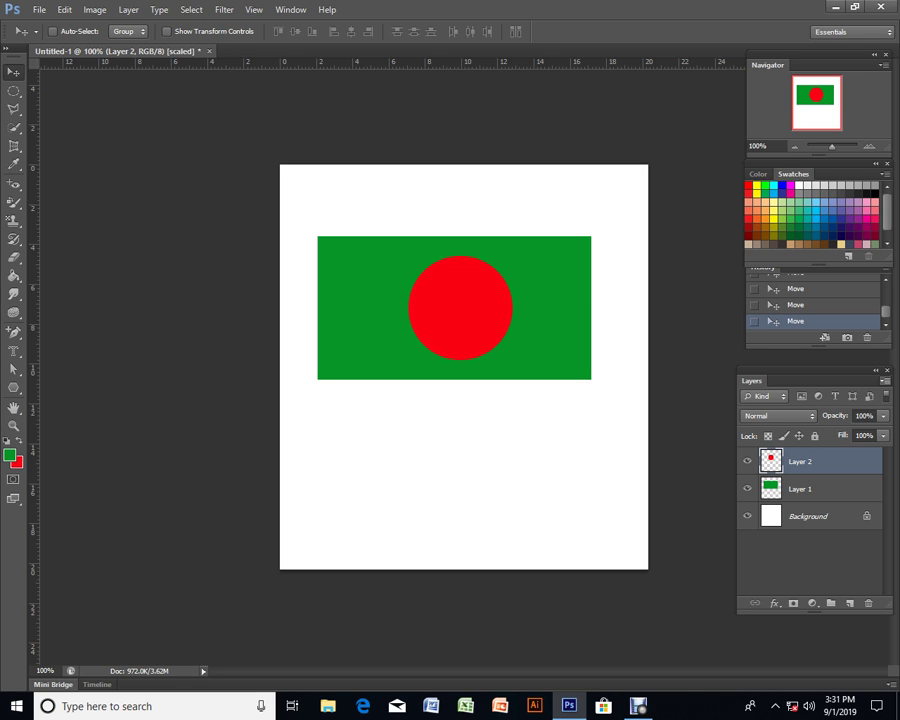
left_click_drag(765, 381, 716, 379)
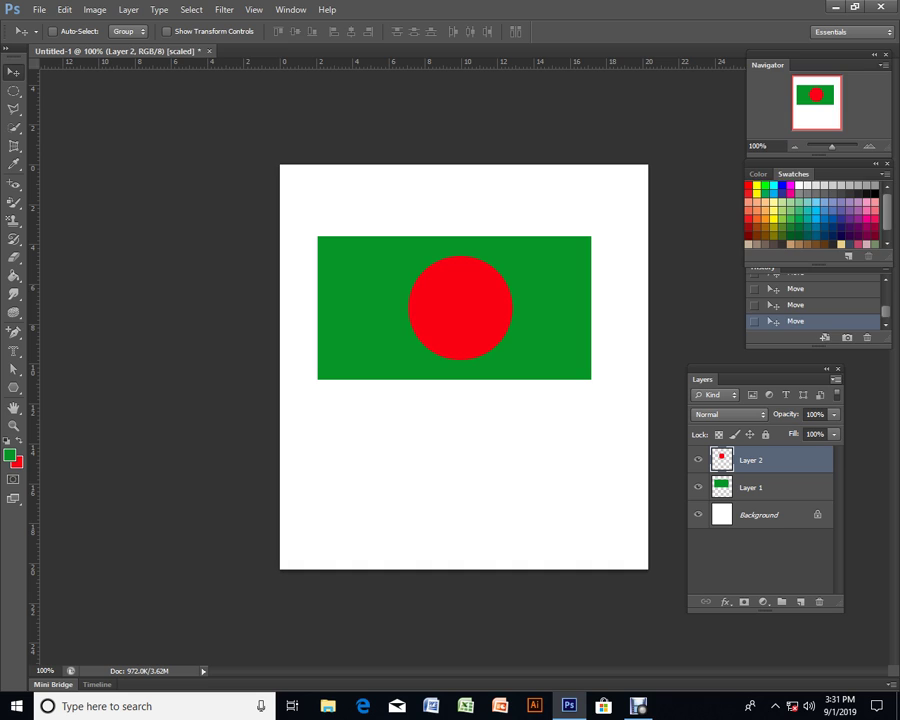
left_click(837, 380)
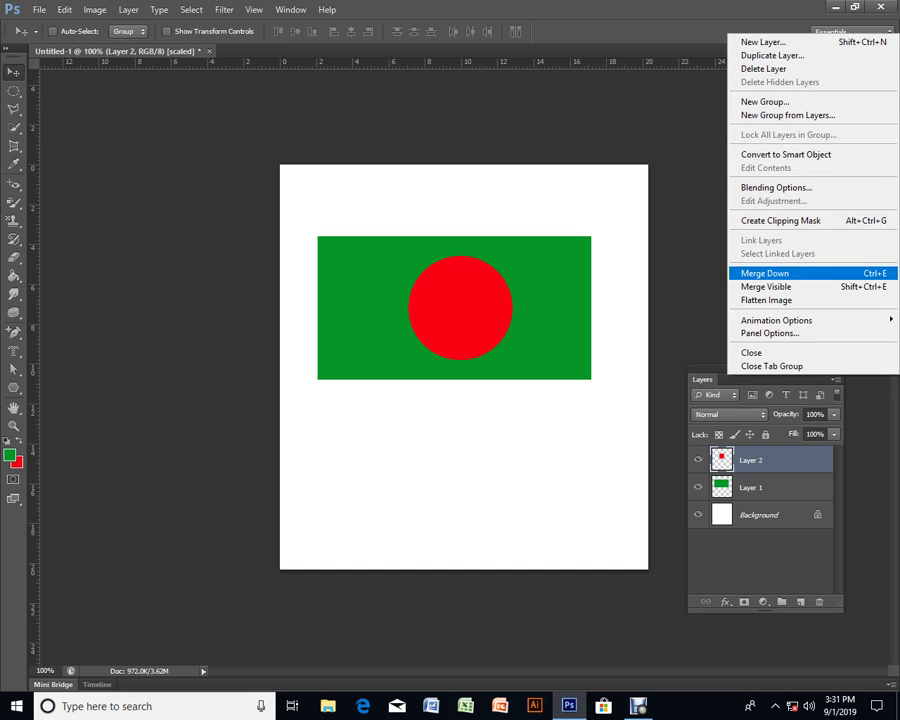
- Merge the circle down into Layer 1, move the merged flag down, then delete Layer 1
left_click(765, 273)
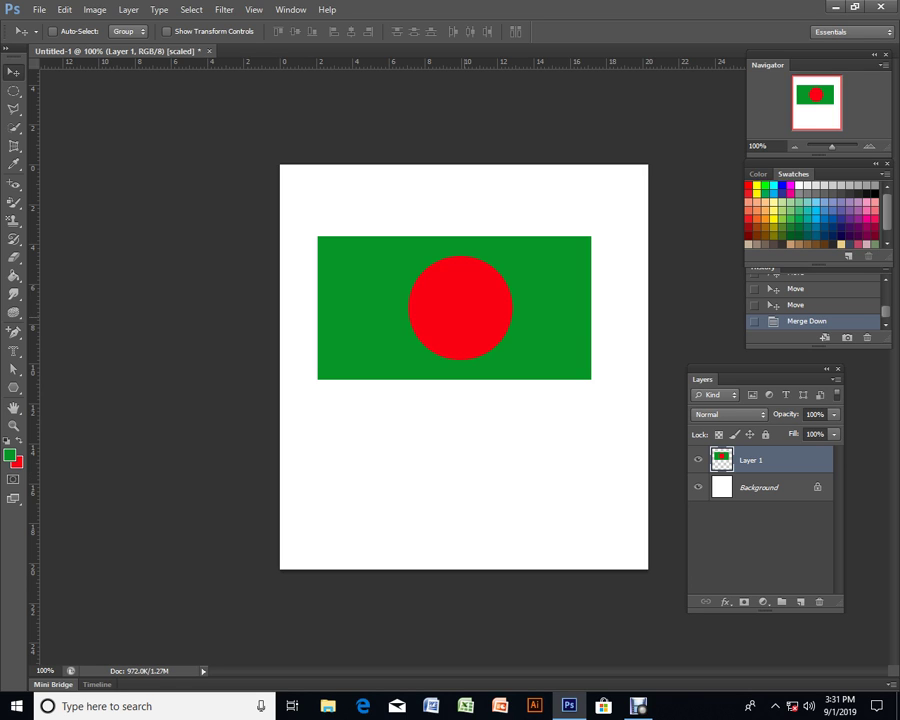
left_click_drag(470, 288, 478, 336)
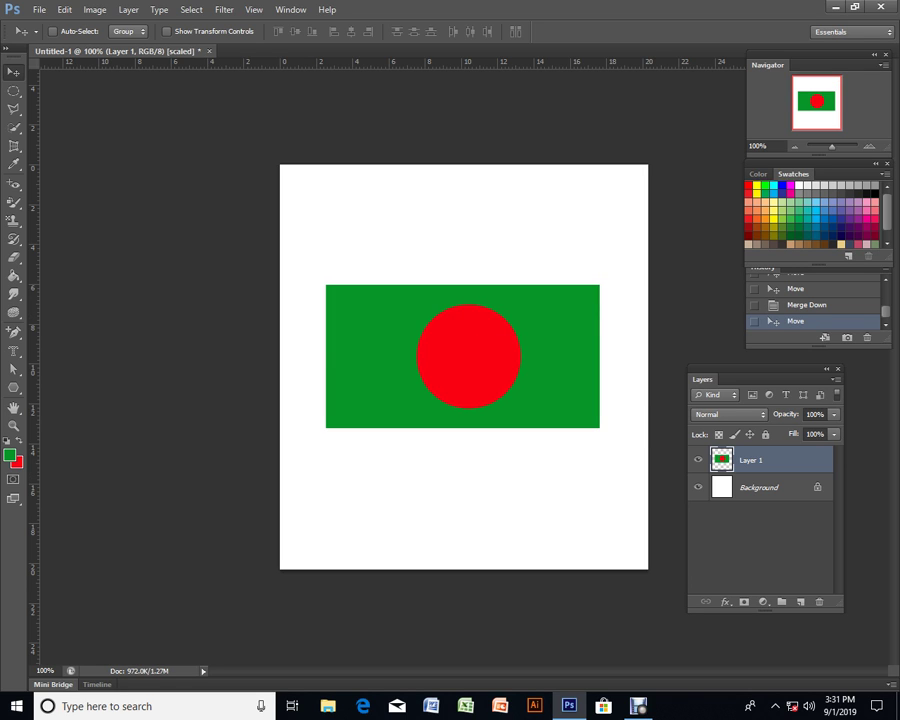
key("Delete")
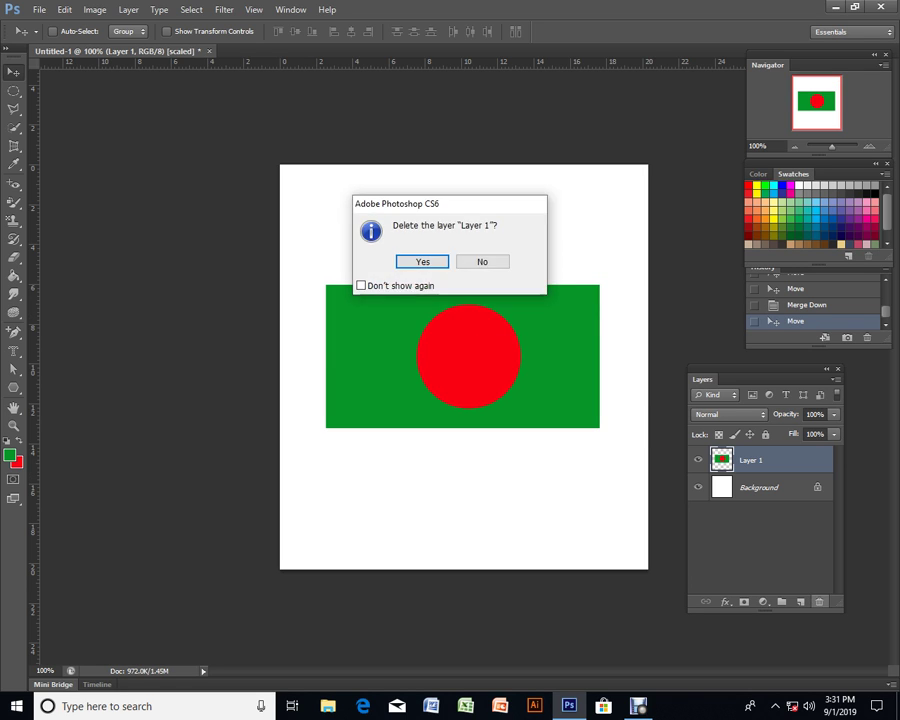
key("Return")
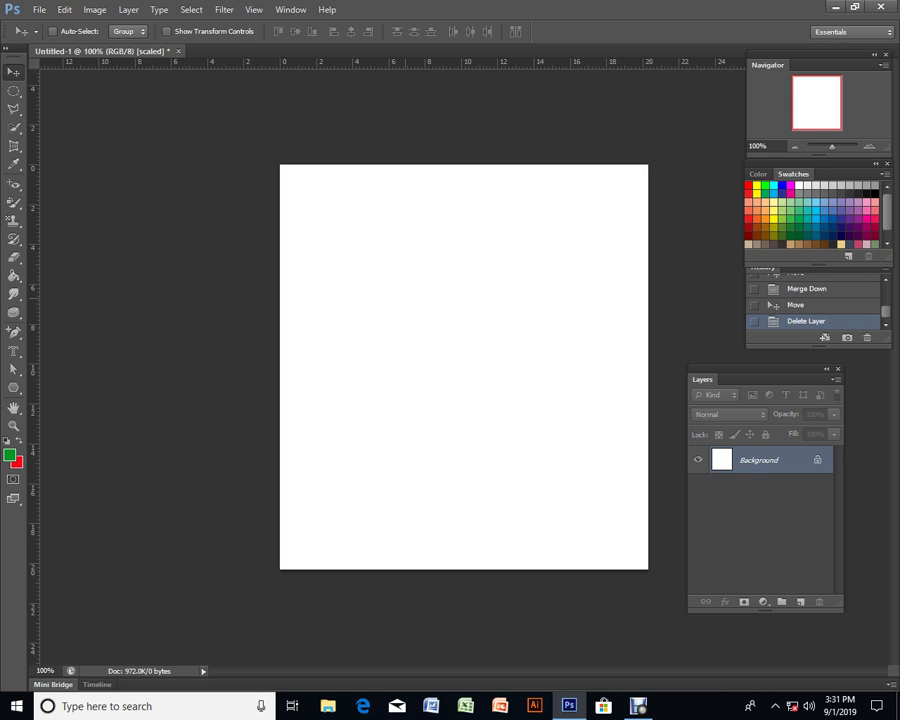
- Select a one-pixel row near the canvas top with the Single Row Marquee and add a new layer
key("m")
right_click(13, 90)
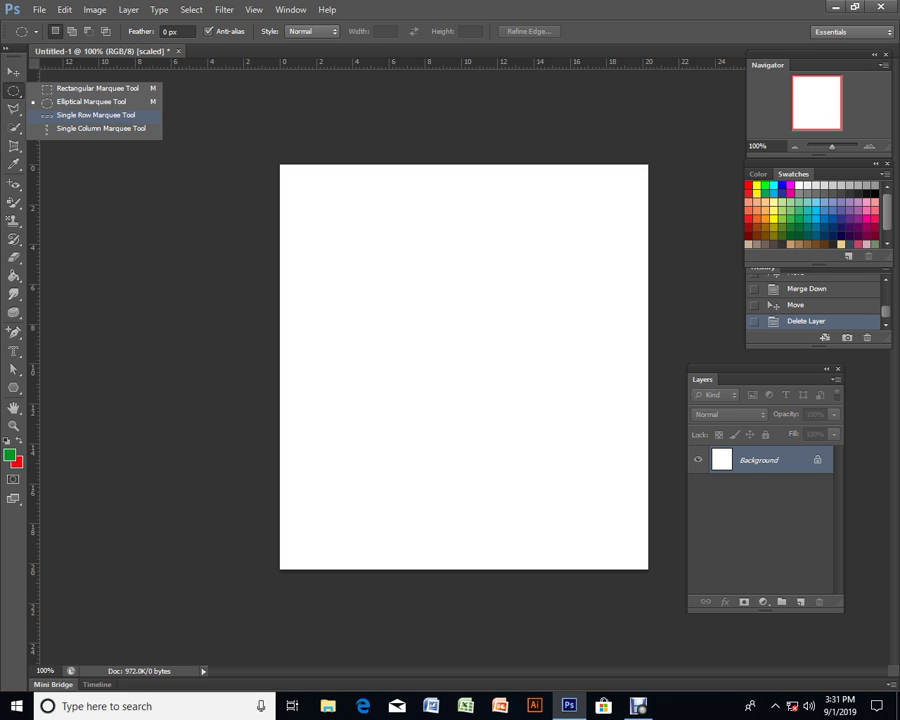
left_click(95, 115)
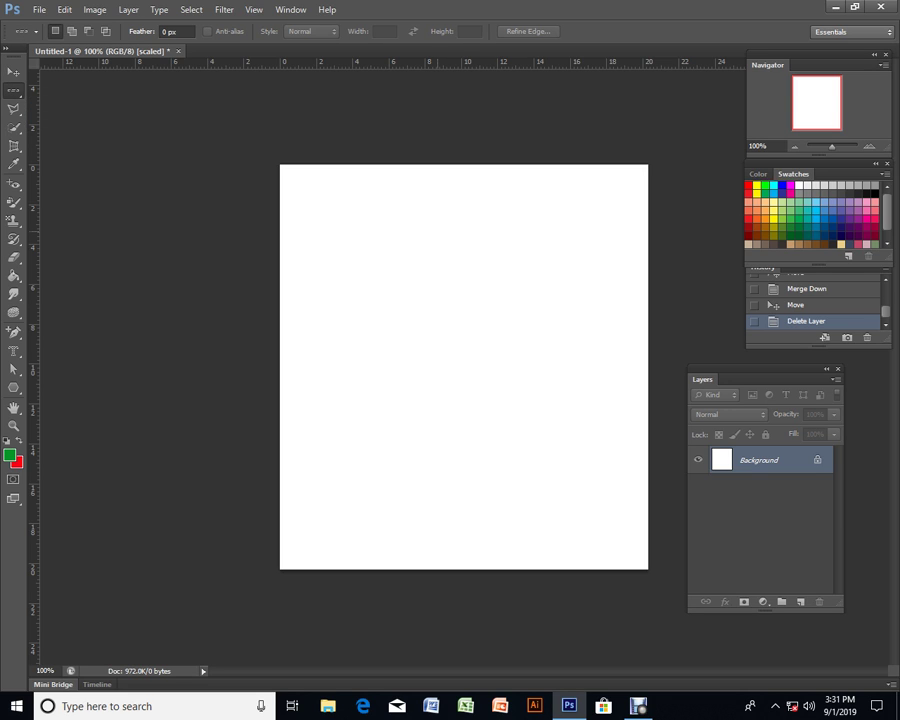
left_click(543, 216)
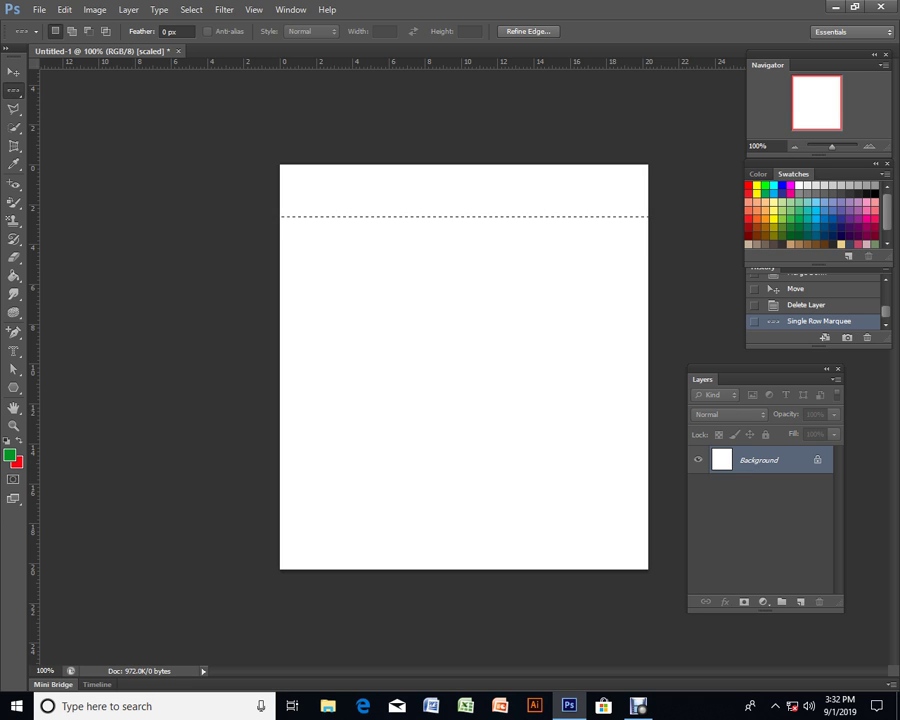
left_click(800, 601)
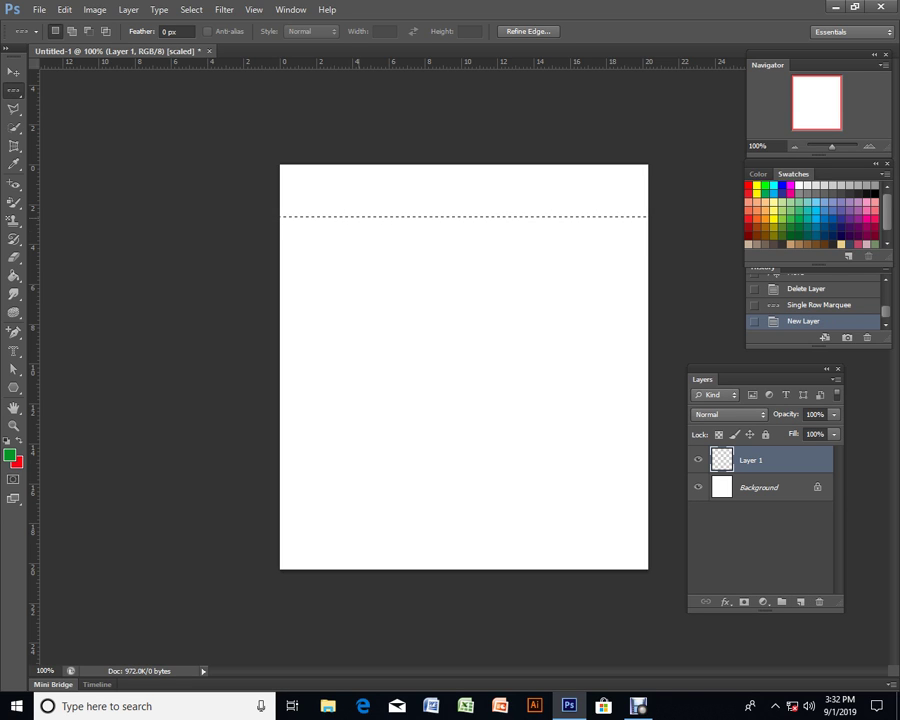
- Fill the selected row with custom blue 361df4
right_click(359, 217)
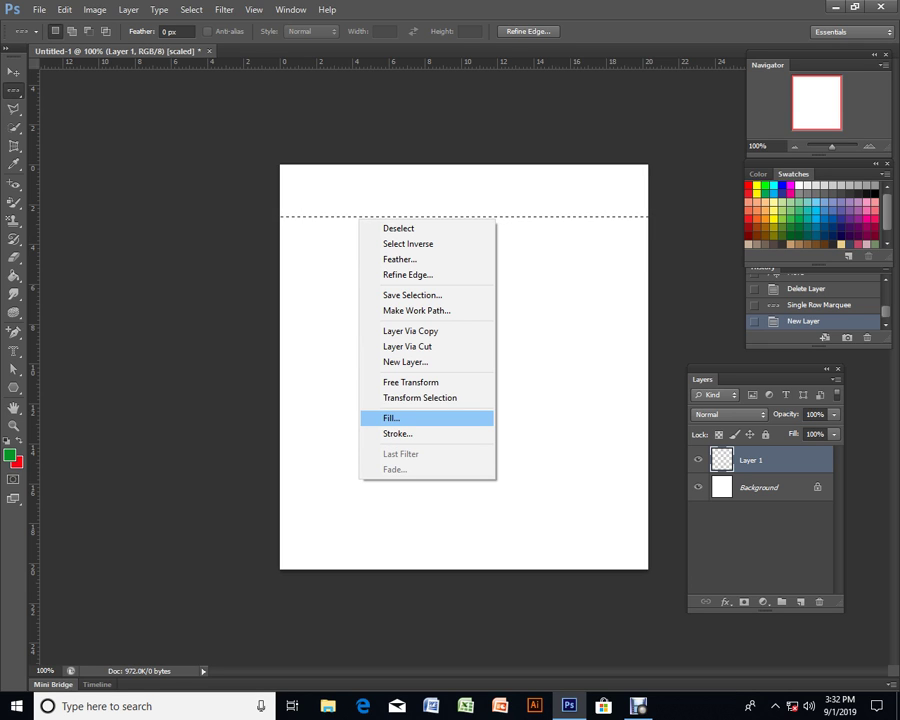
key("Return")
left_click(437, 216)
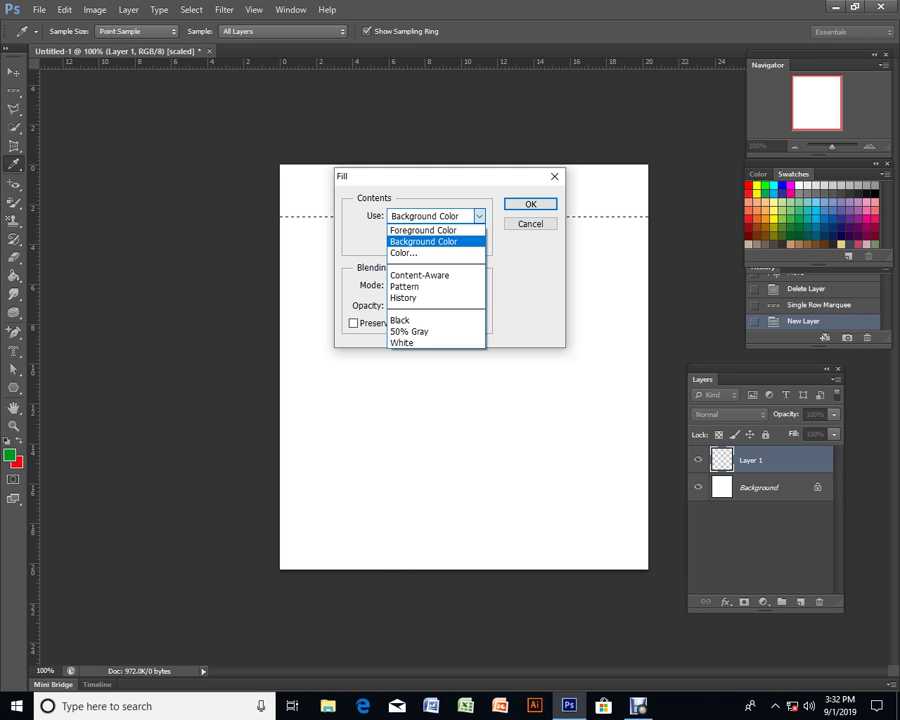
key("Down")
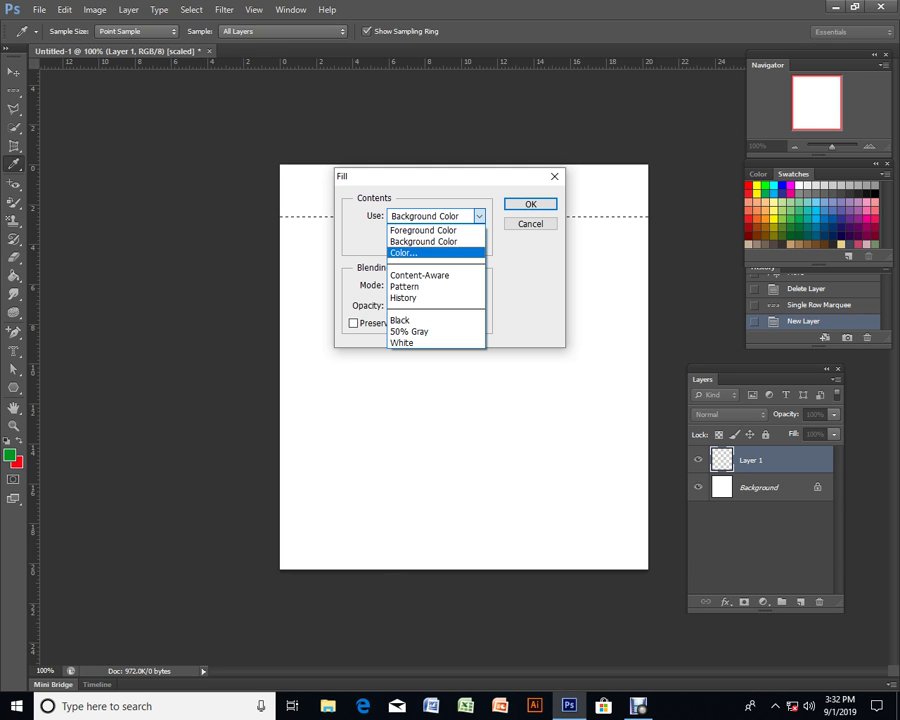
key("Return")
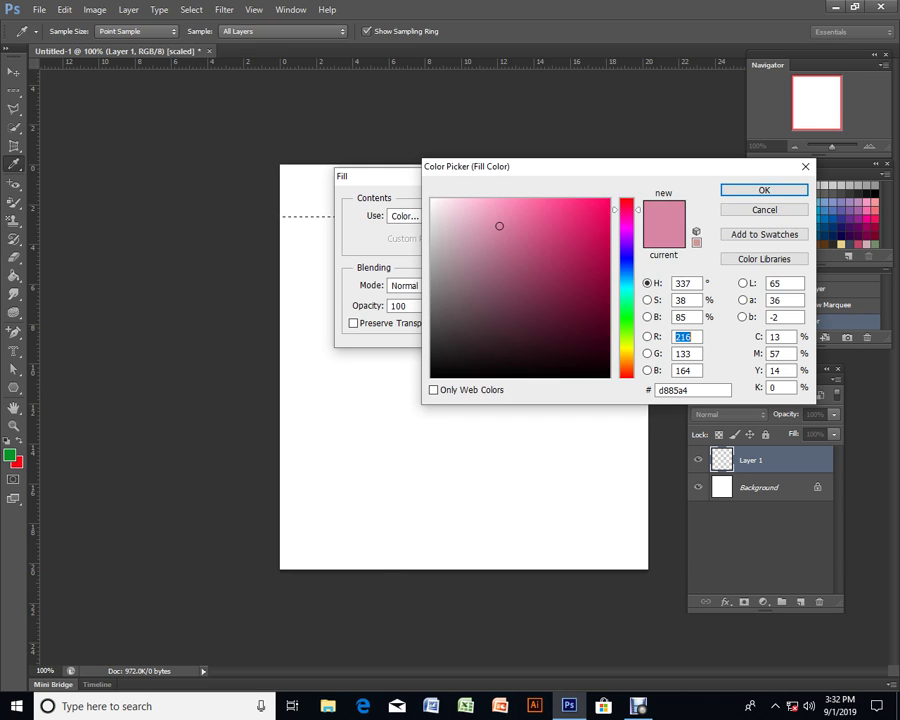
left_click(626, 255)
left_click_drag(499, 226, 588, 206)
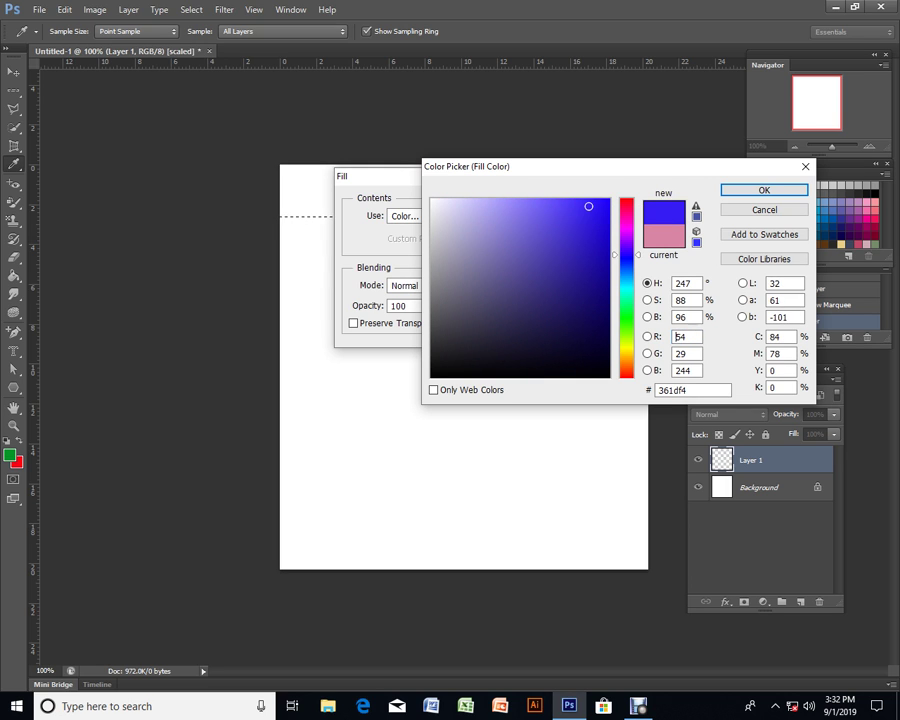
key("Return")
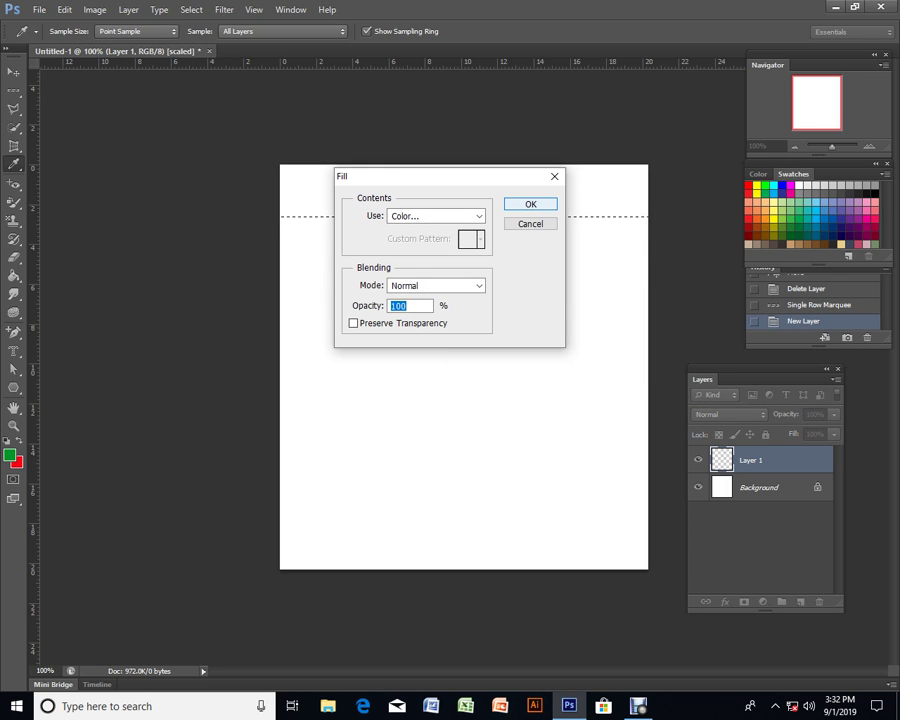
key("Return")
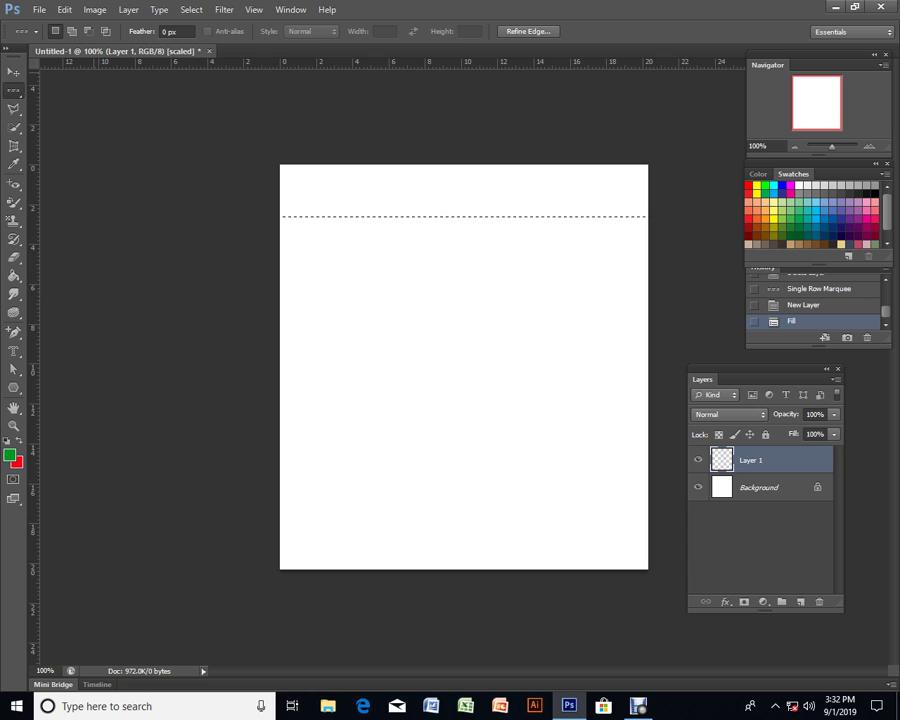
- Deselect, then select a one-pixel column near the left side with the Single Column Marquee
left_click(191, 10)
left_click(205, 37)
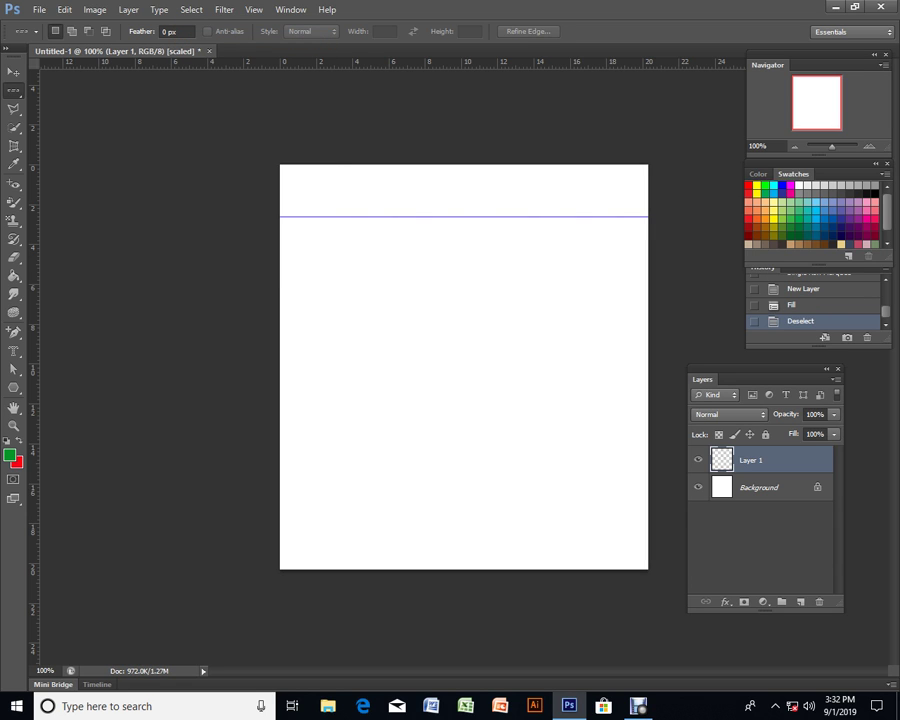
right_click(13, 90)
left_click(100, 128)
left_click(333, 300)
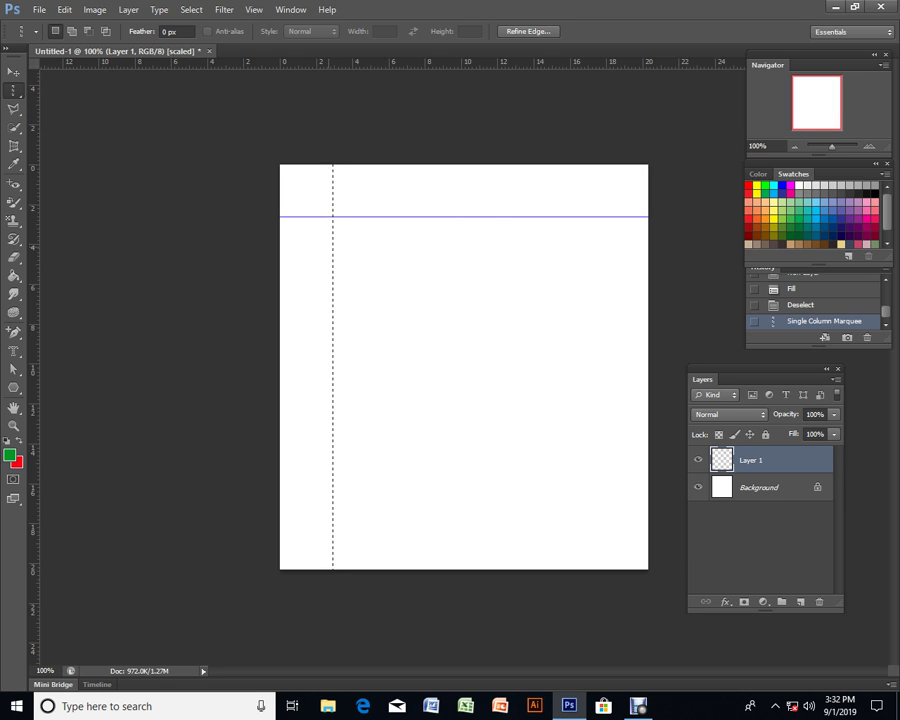
- On a new layer, fill the one-pixel column selection with dark green 337b07
key("ctrl+shift+alt+n")
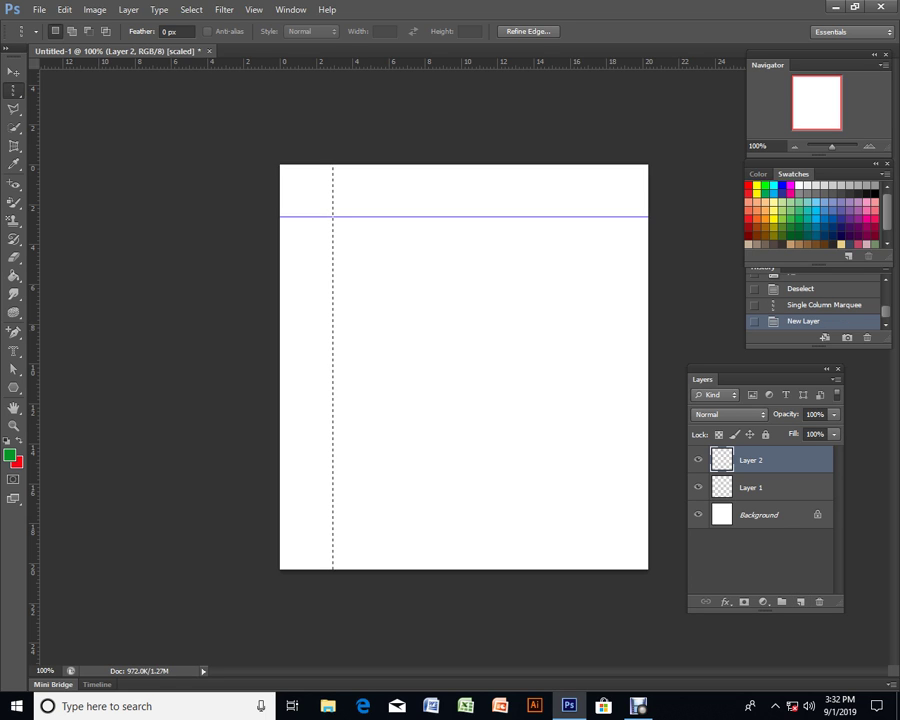
right_click(333, 328)
left_click(370, 530)
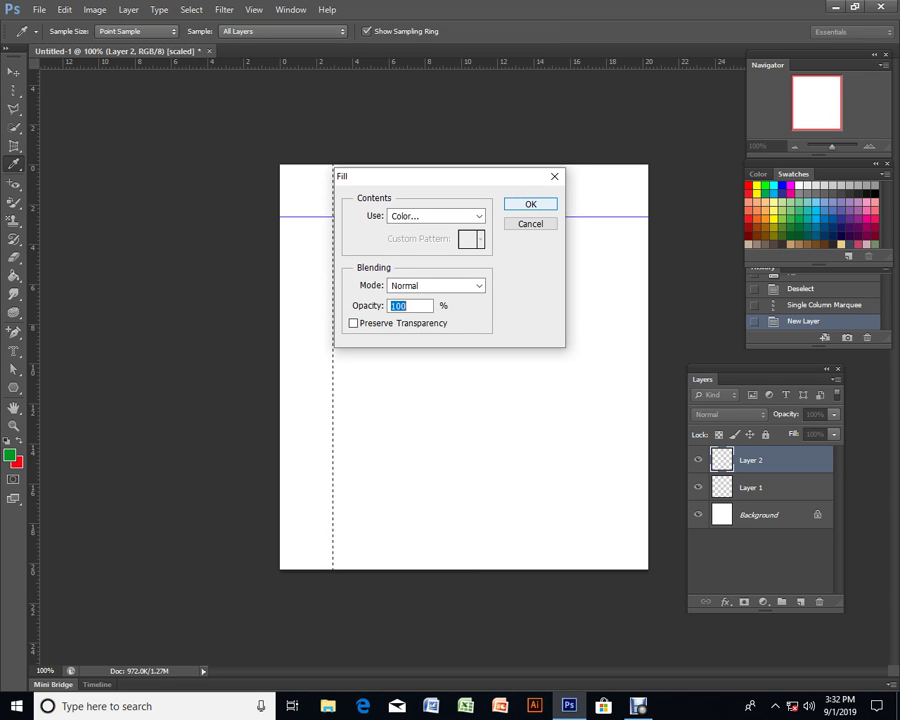
left_click(479, 216)
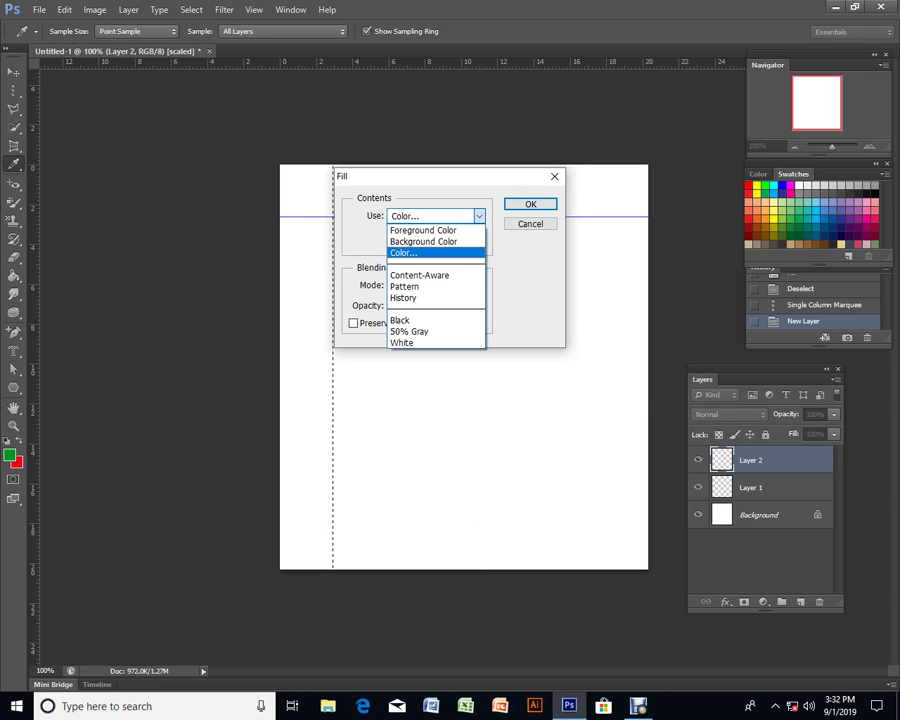
left_click(404, 252)
type("244")
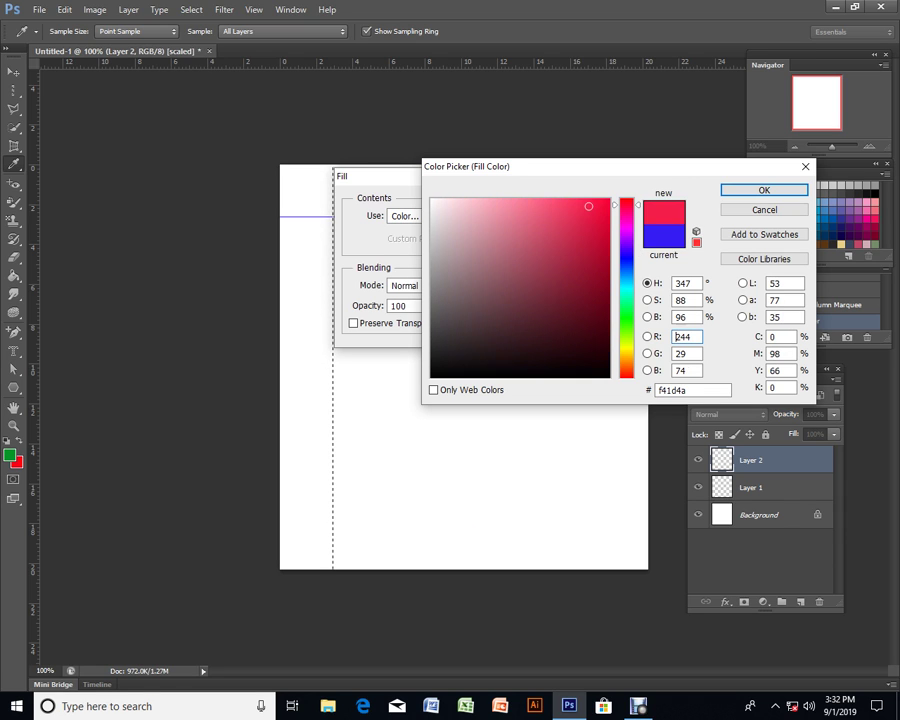
left_click(626, 329)
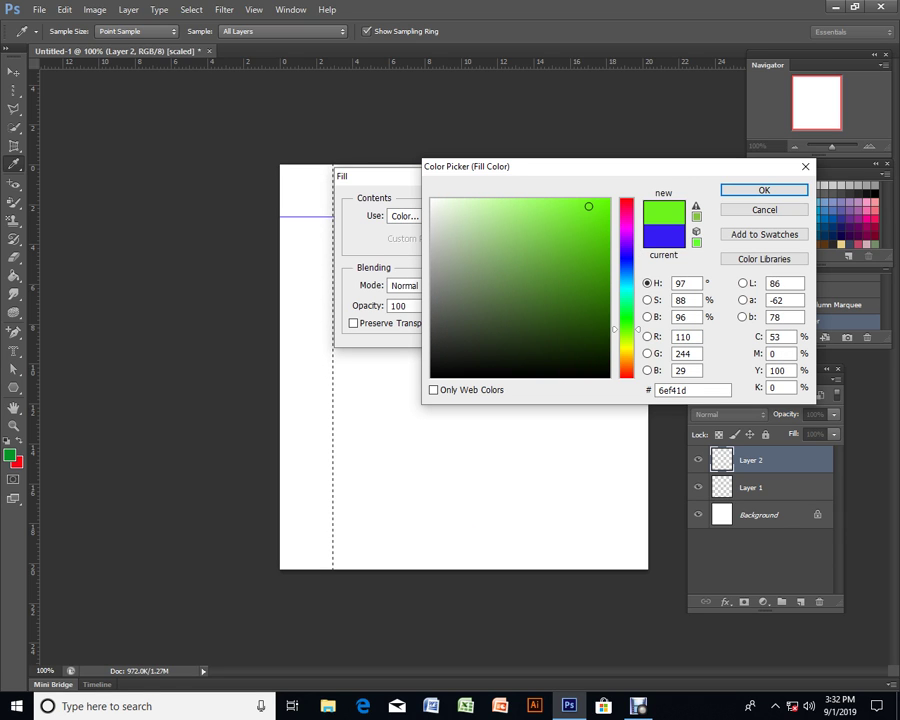
left_click(599, 291)
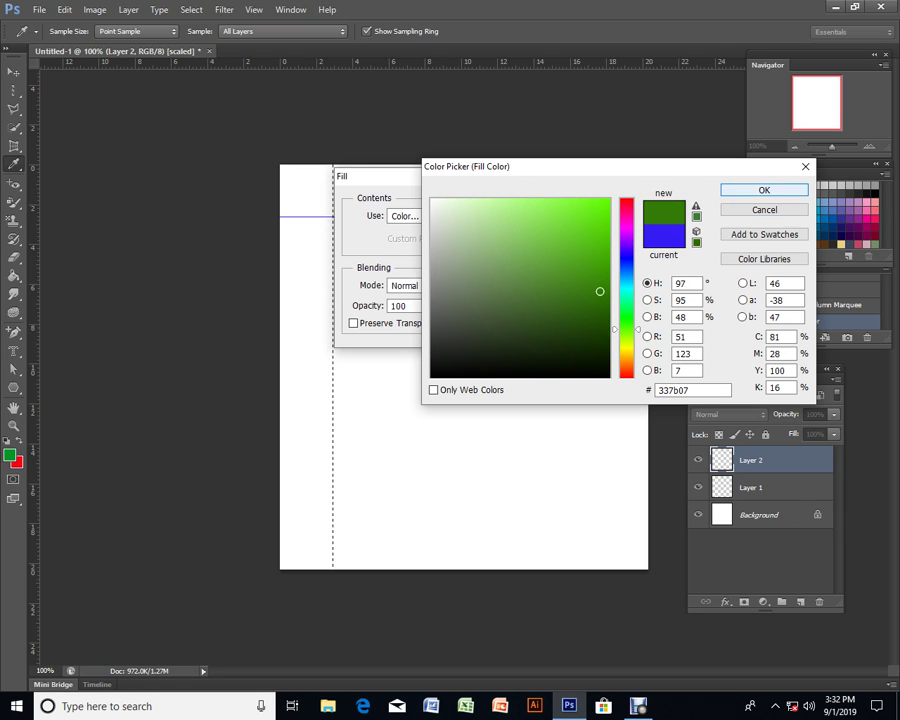
key("Return")
key("Return")
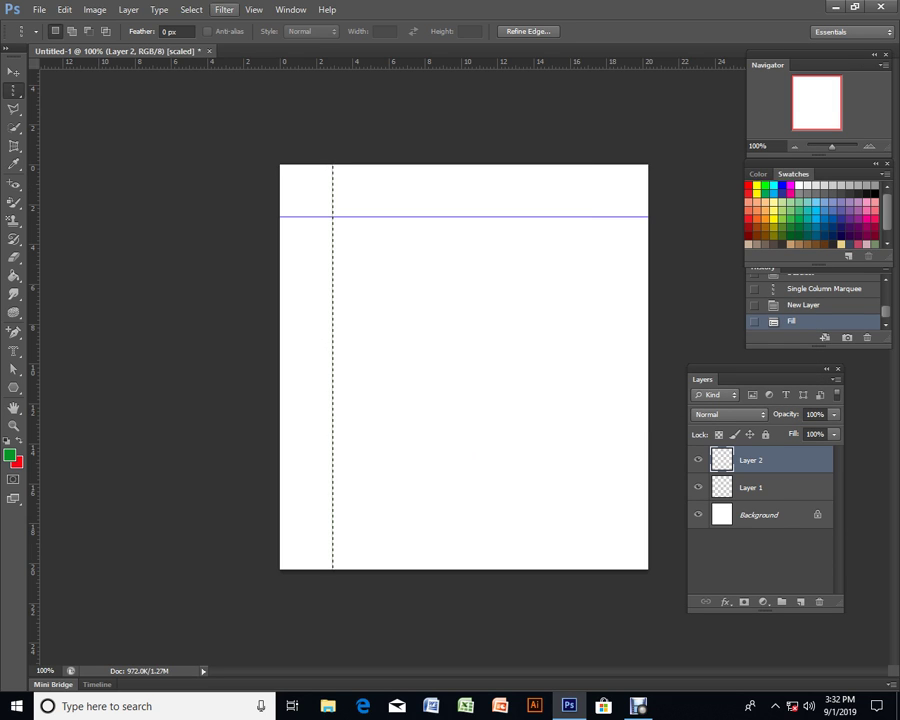
left_click(191, 9)
- Deselect and nudge the green vertical line slightly to the right
left_click(205, 38)
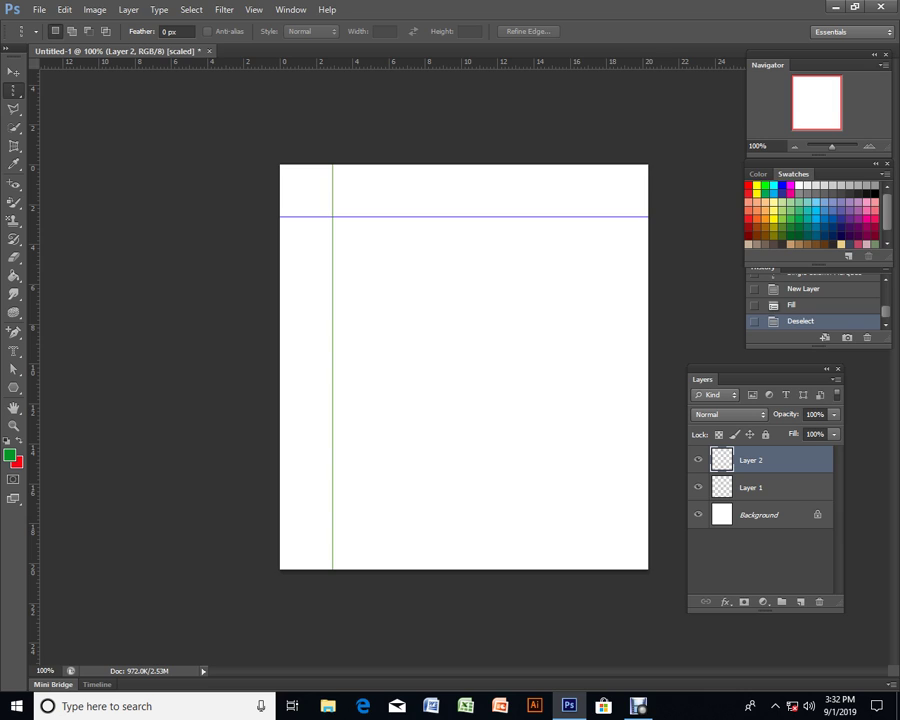
key("v")
left_click_drag(332, 305, 339, 305)
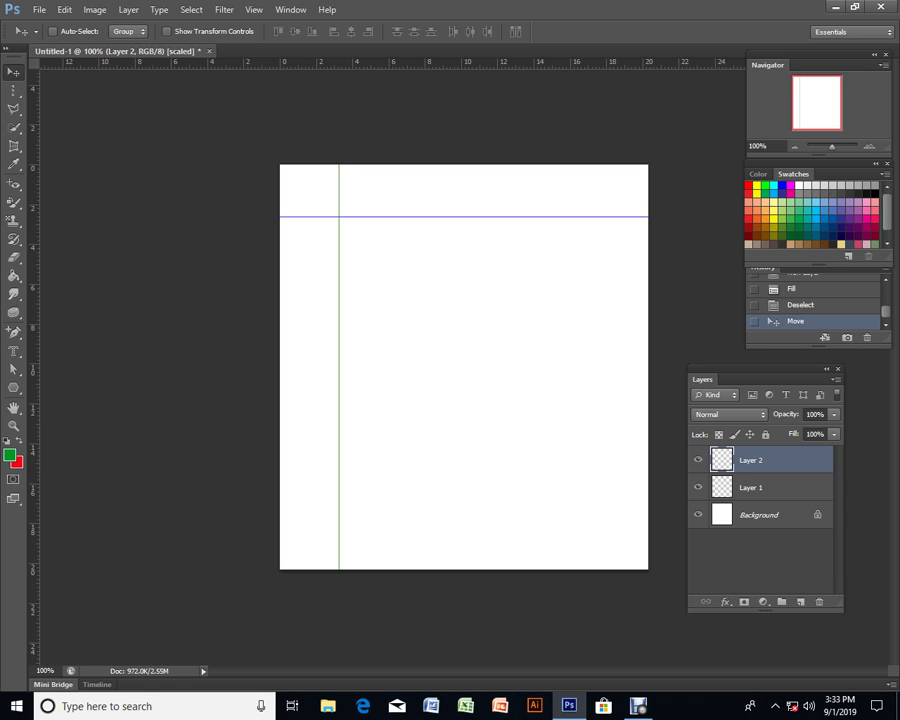
- Free Transform Layer 2 to widen the thin green line into a thick vertical bar
left_click(64, 9)
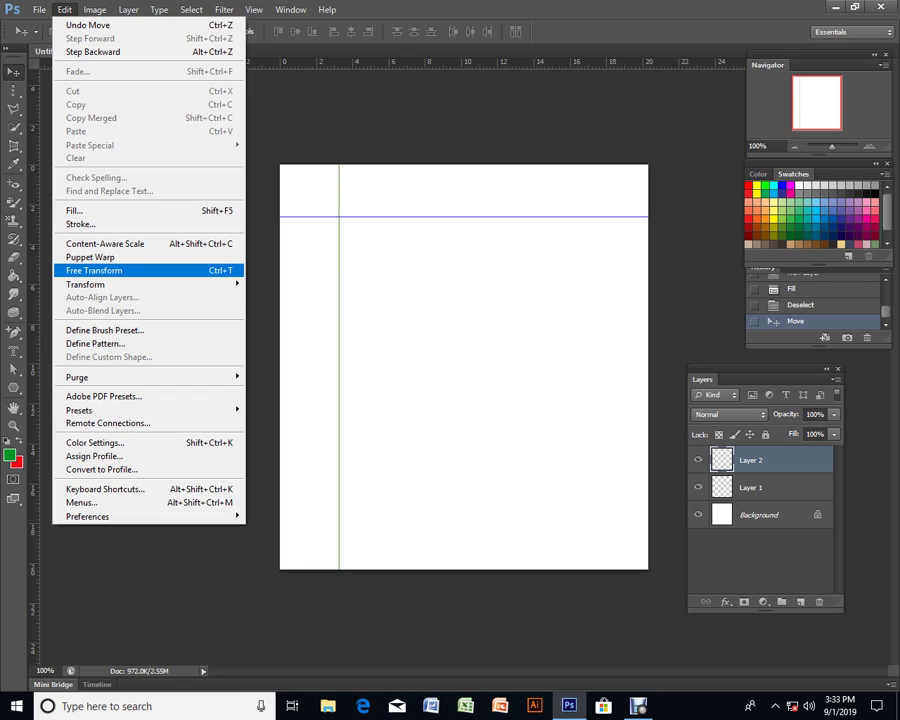
left_click(94, 270)
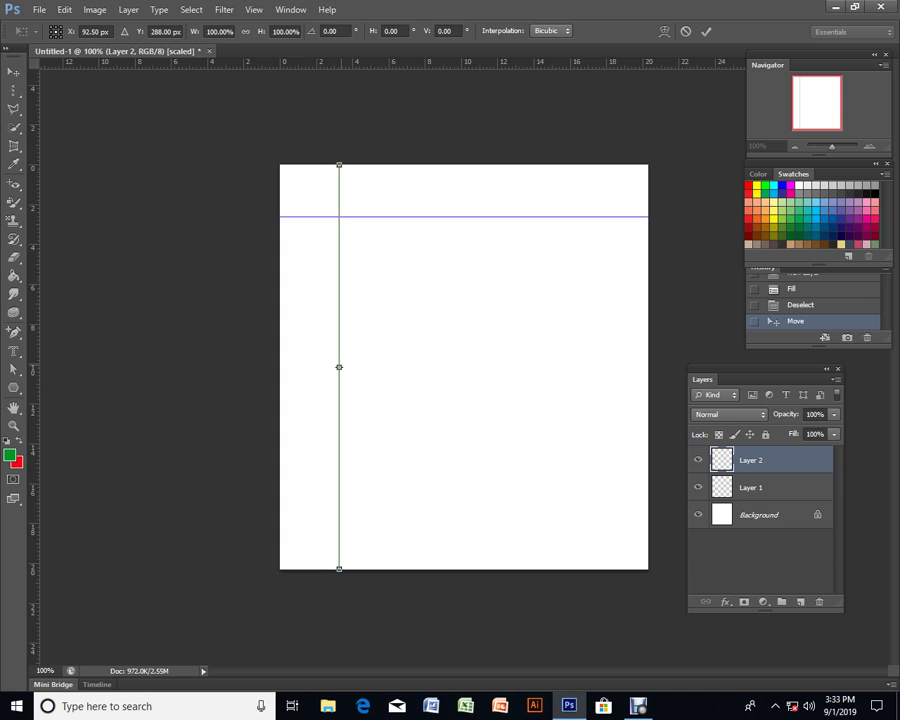
left_click_drag(339, 367, 331, 367)
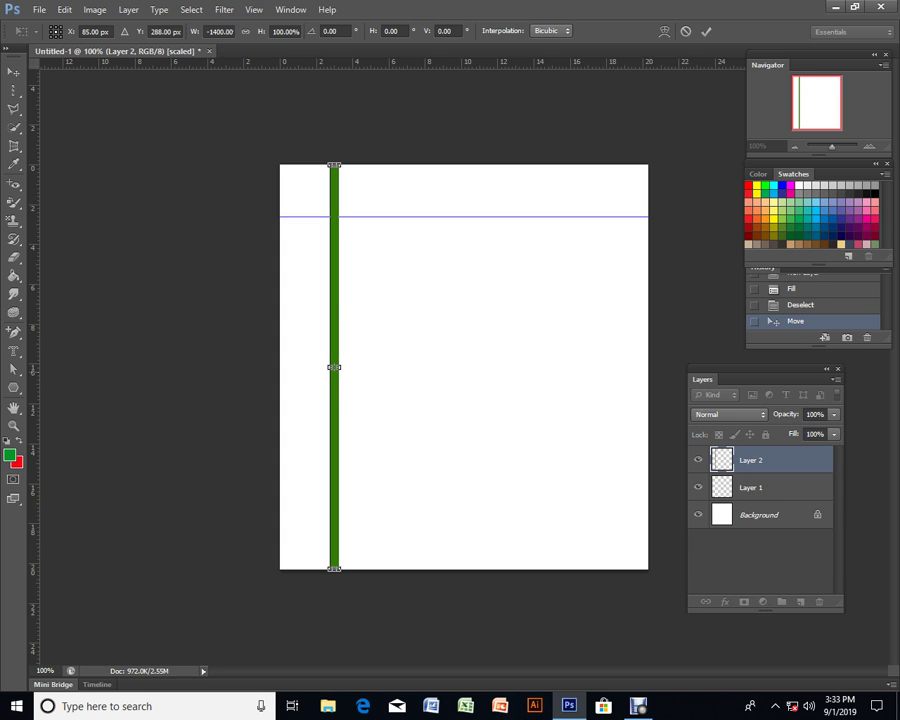
left_click(14, 71)
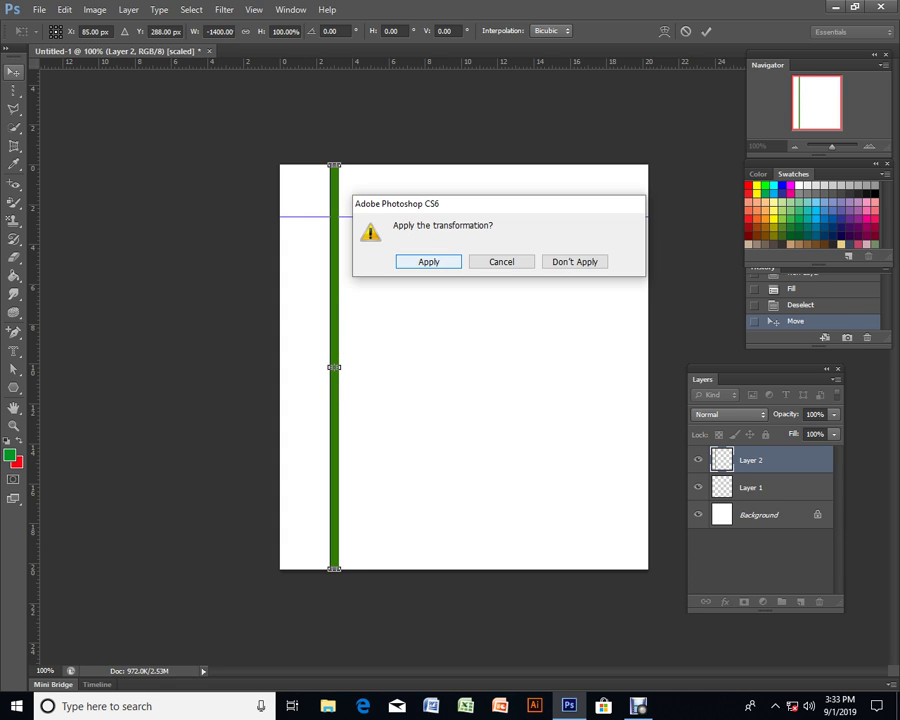
key("Return")
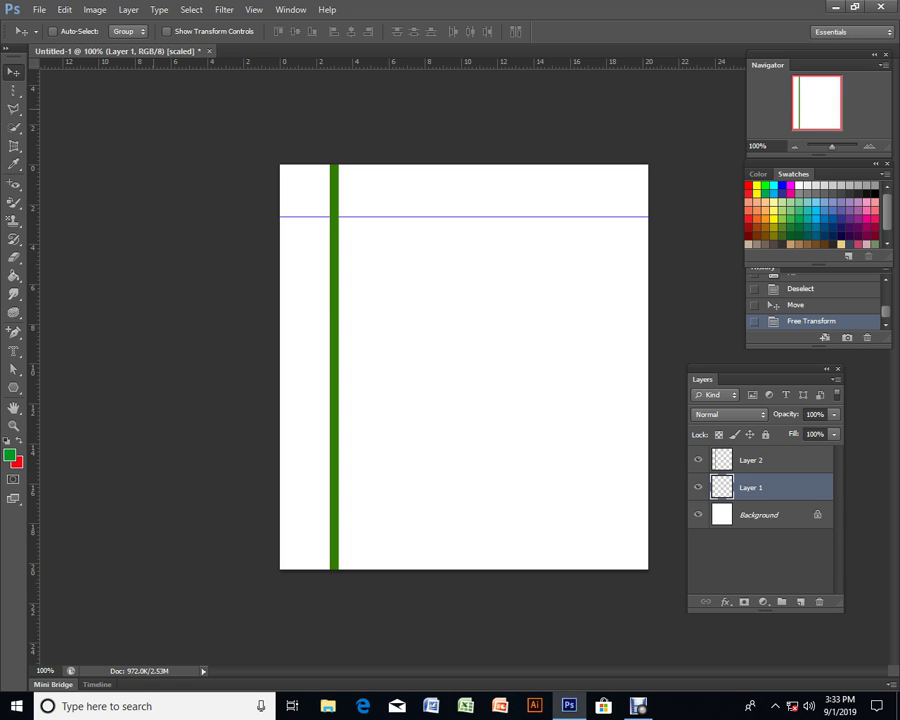
- Free Transform the blue line, stretching its height into a thick horizontal bar
left_click(64, 9)
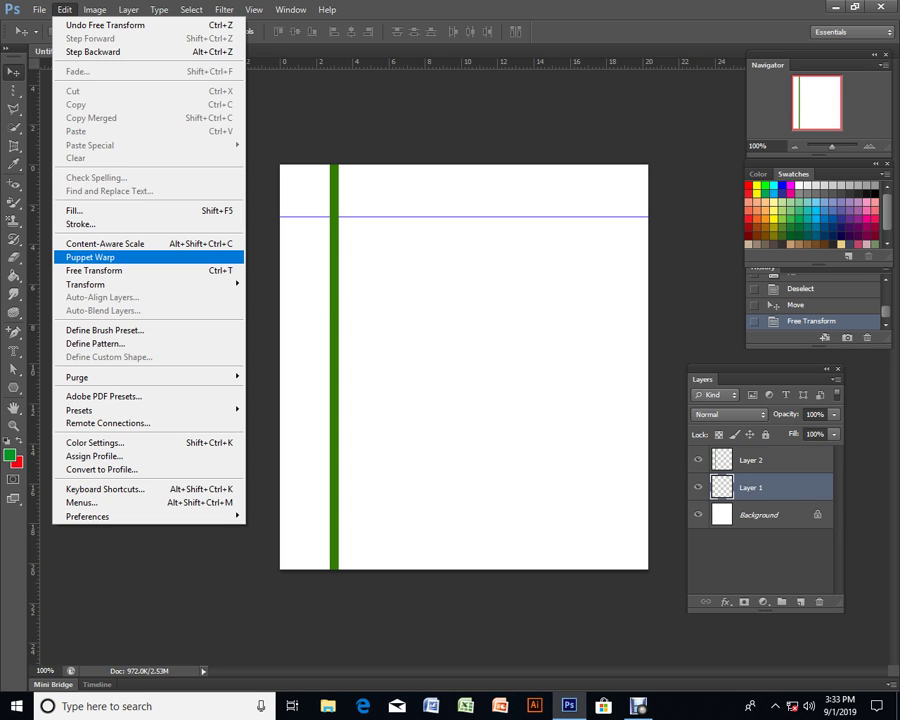
left_click(95, 270)
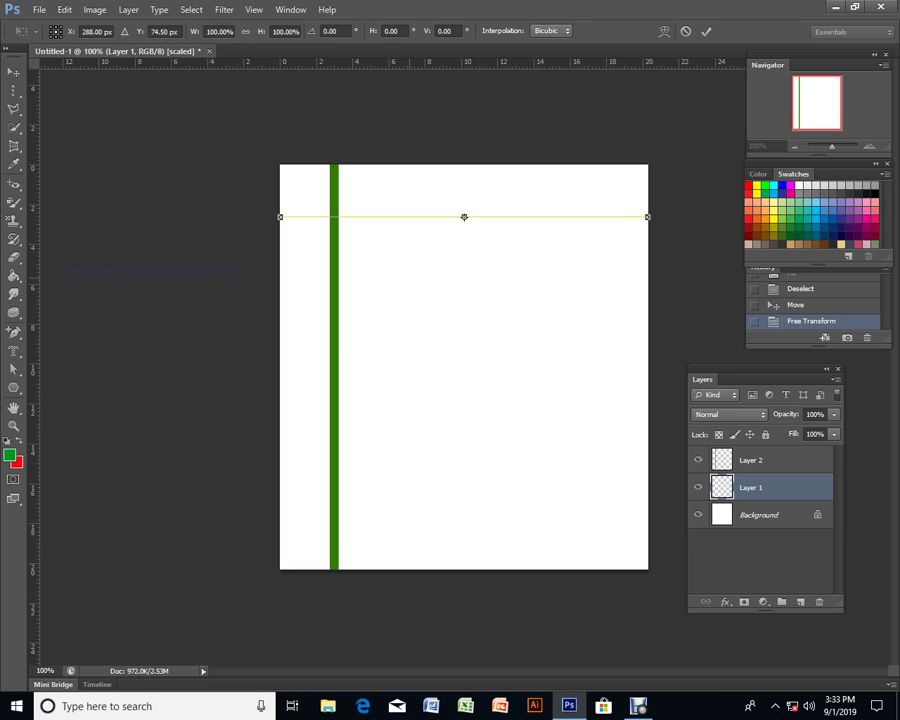
left_click_drag(464, 217, 464, 203)
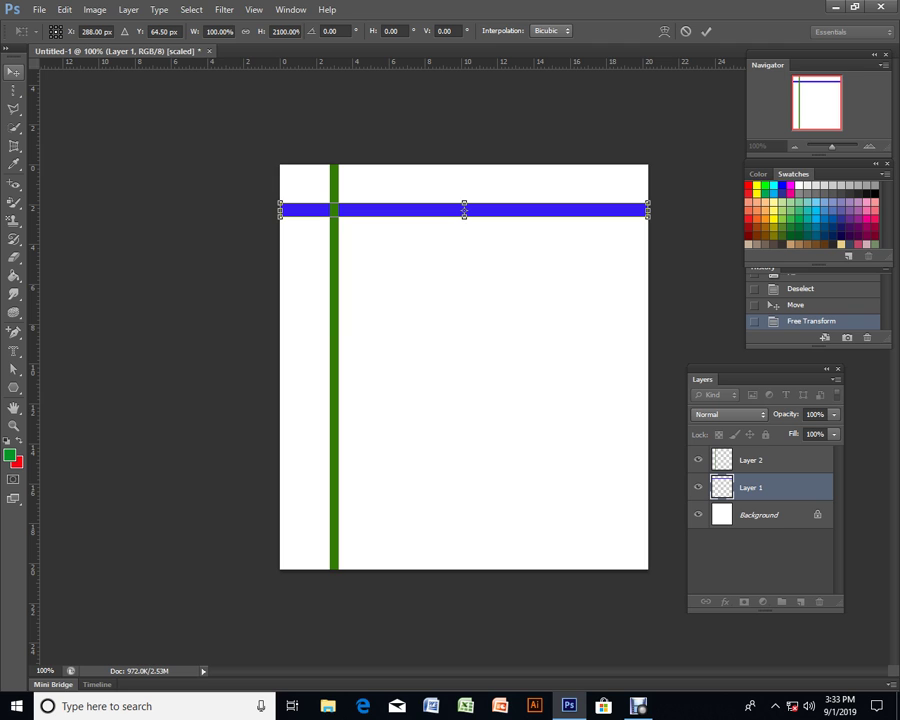
left_click(14, 72)
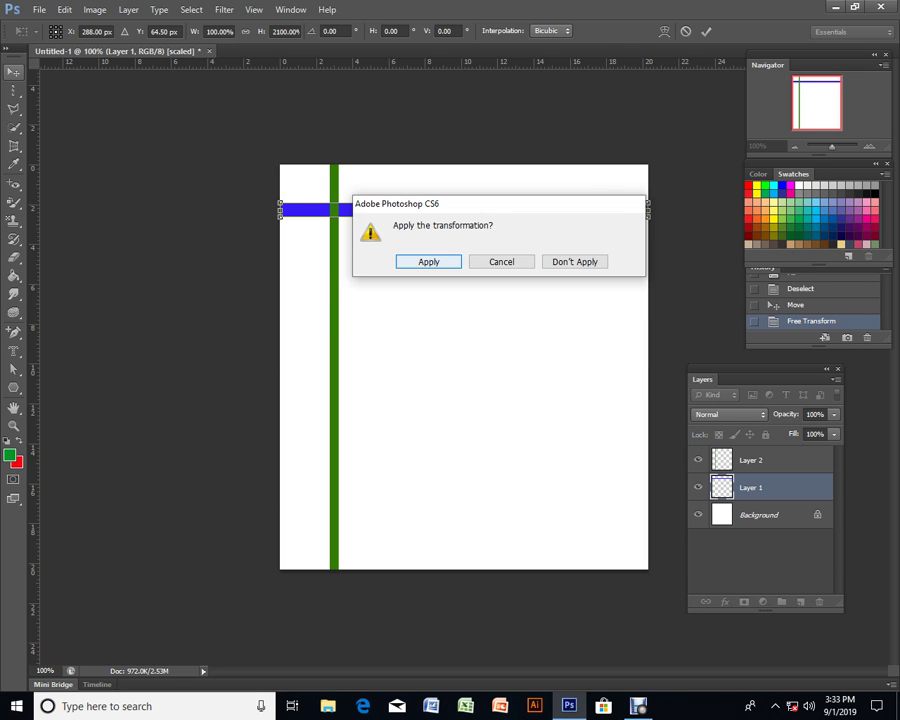
left_click(428, 261)
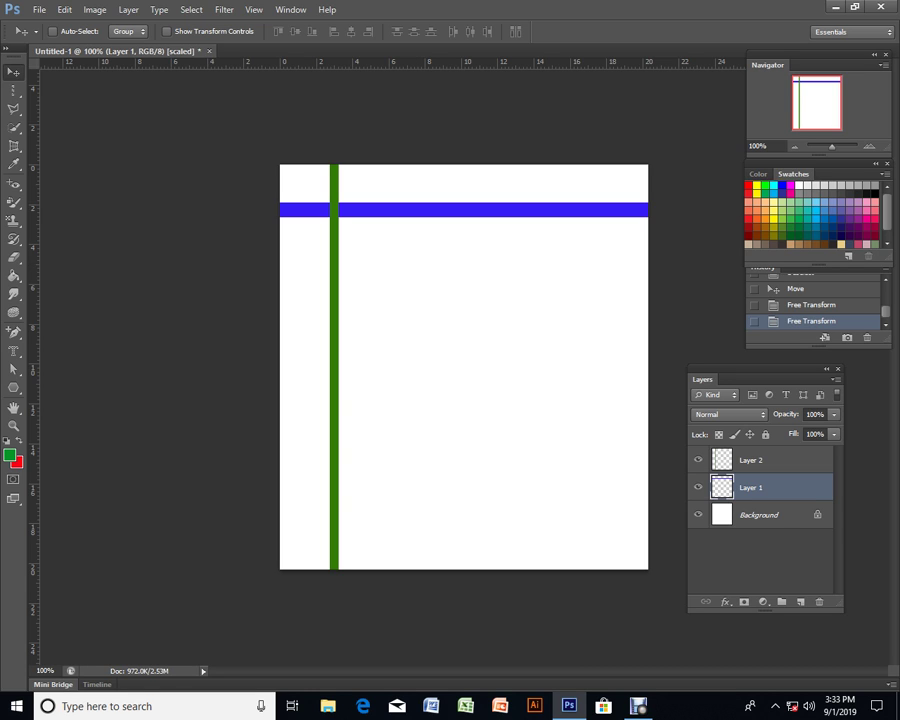
- Select a one-pixel single column right of the canvas centre, near x≈507
left_click(13, 90)
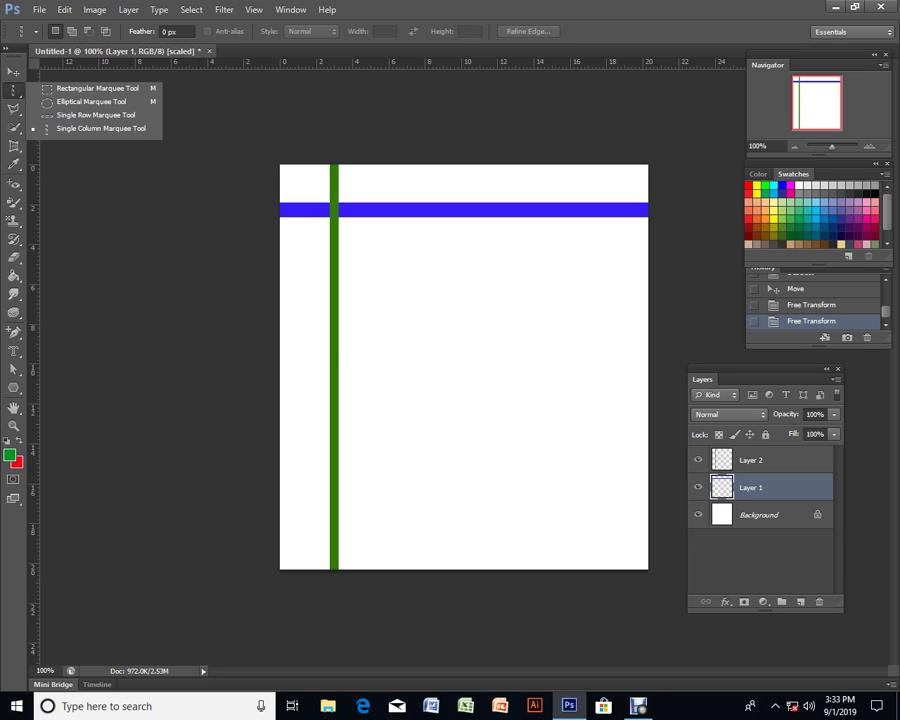
left_click(100, 128)
left_click(507, 115)
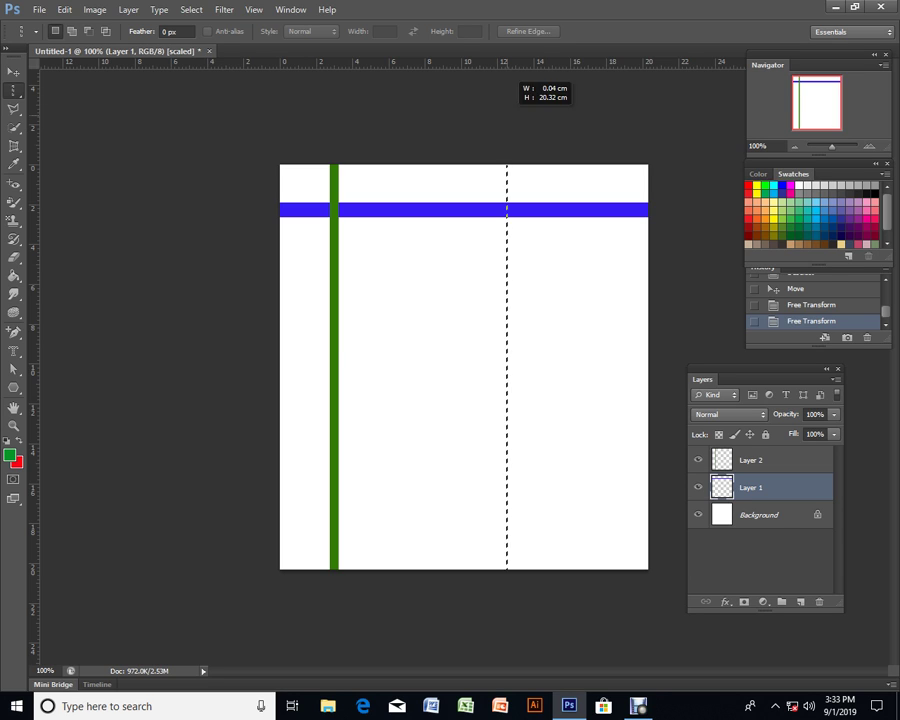